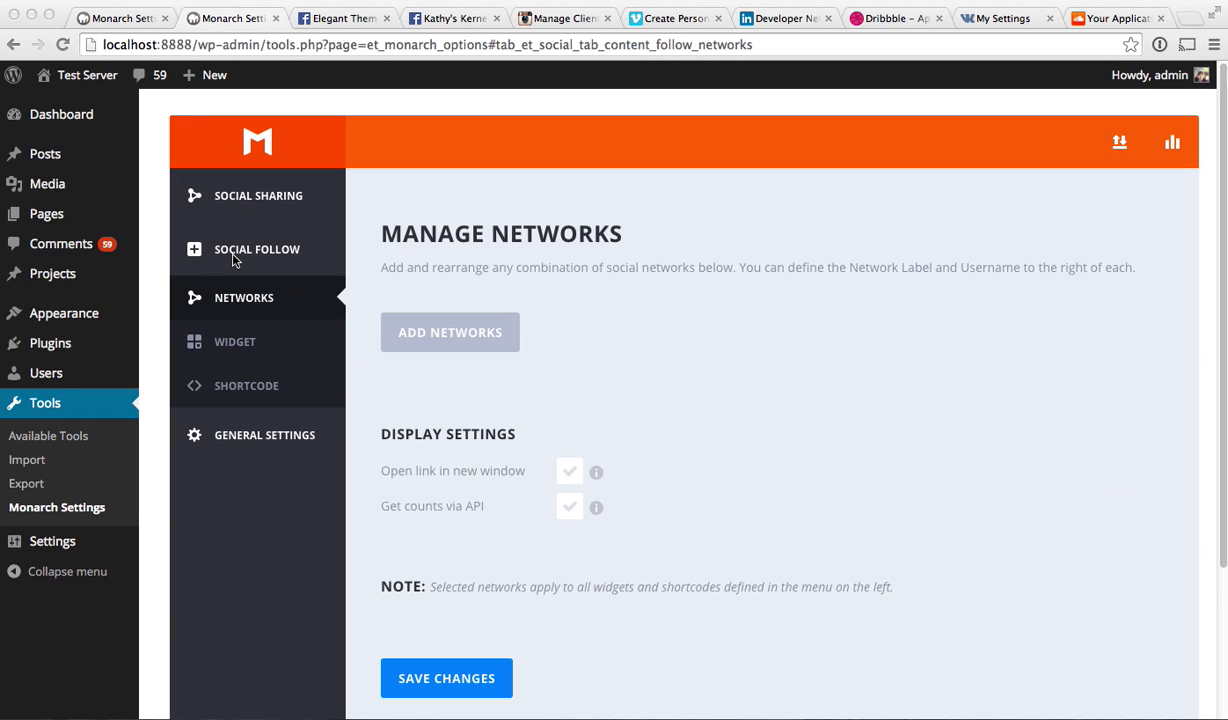
- Add Facebook, Twitter and Google+ to the Social Follow networks through the Add Networks dialog
left_click(700, 350)
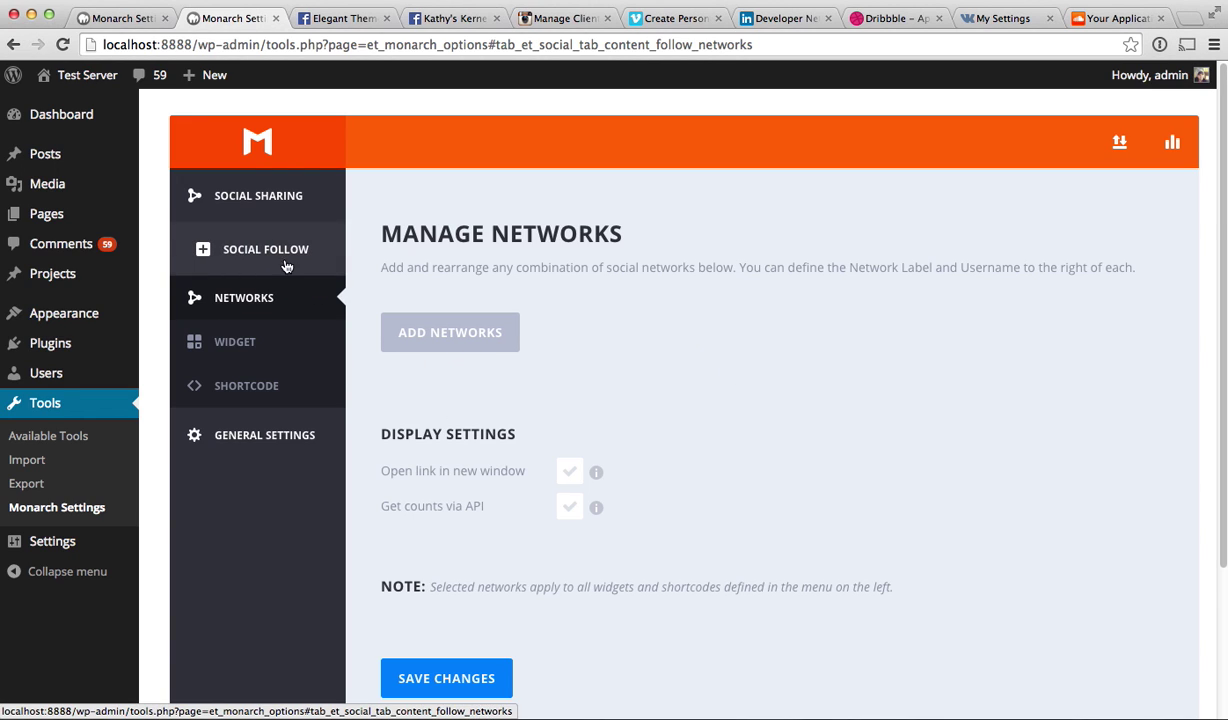
left_click(439, 346)
left_click(445, 312)
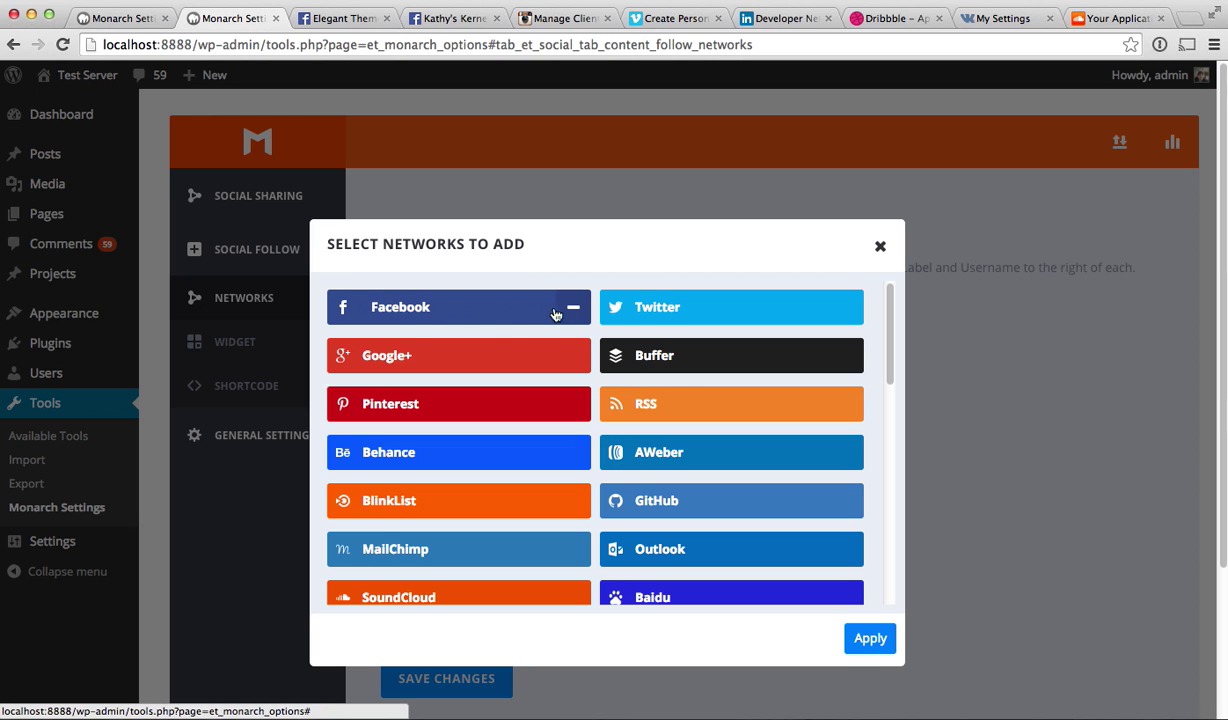
left_click(672, 316)
left_click(529, 363)
left_click(870, 638)
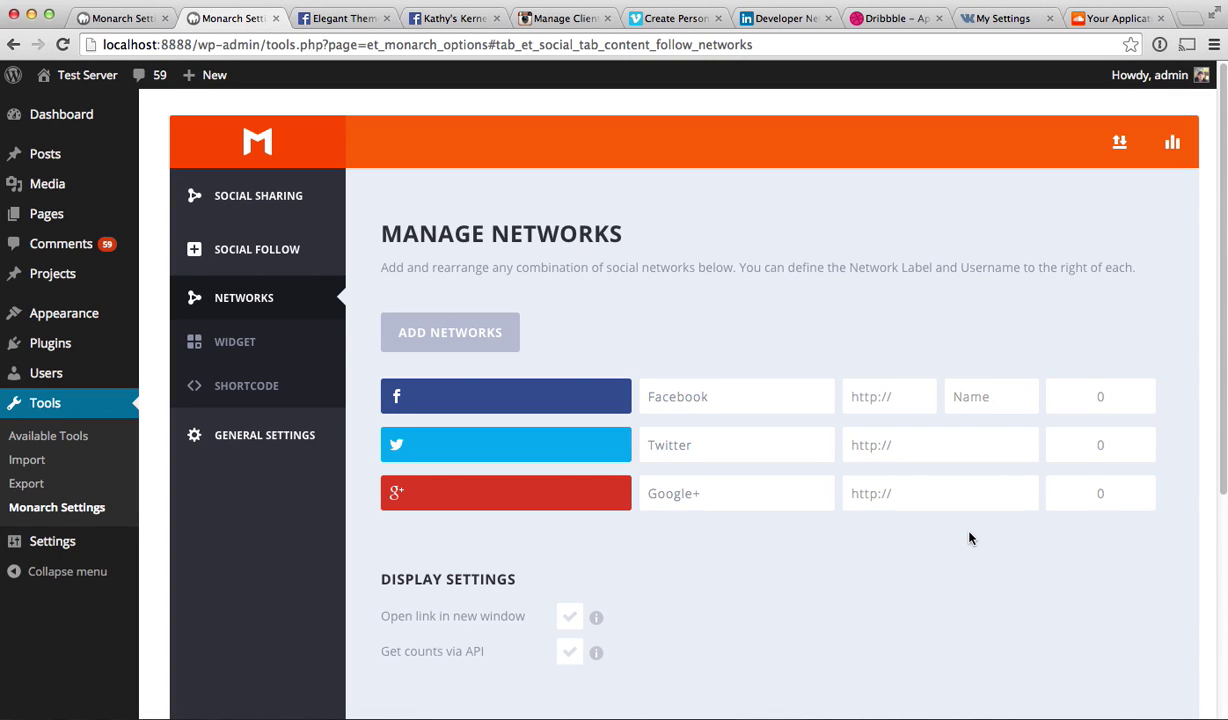
- Set follower counts to 35000 for Facebook, 19500 for Twitter and 1500 for Google+, and enable Get counts via API
left_click(910, 446)
left_click(1116, 400)
key("BackSpace")
type("35000")
left_click(1100, 440)
key("BackSpace")
type("19500")
left_click(1100, 493)
key("BackSpace")
type("1500")
left_click(569, 652)
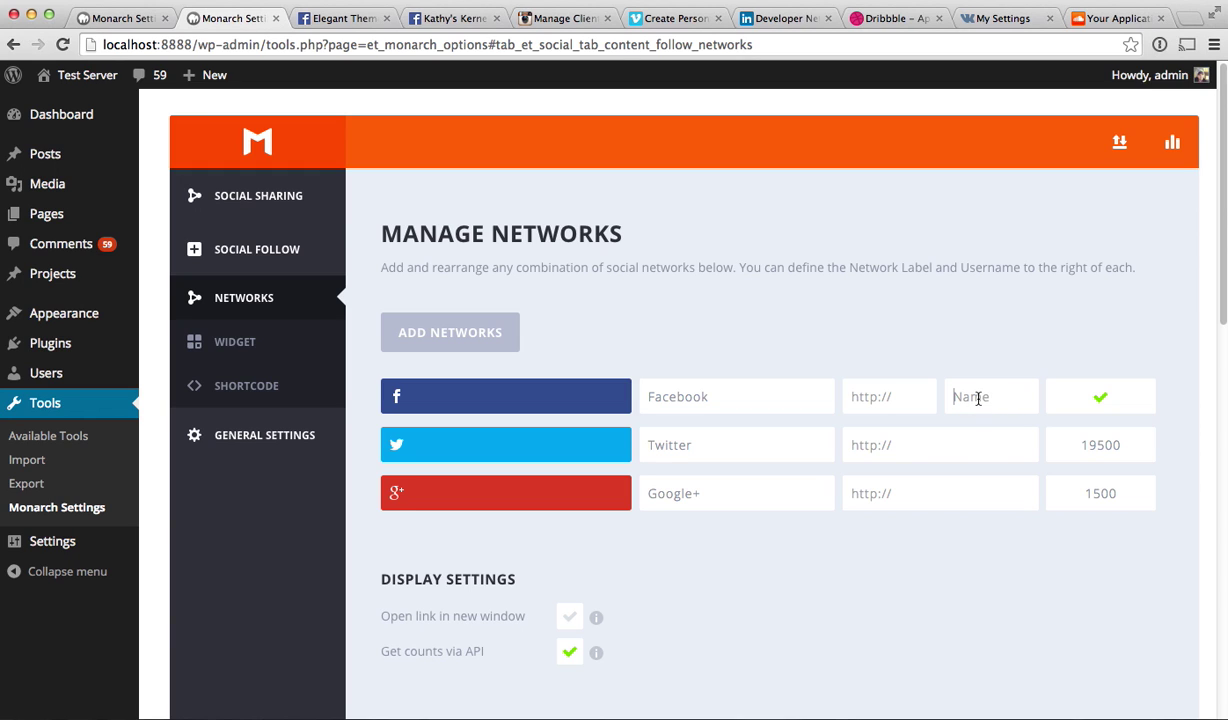
scroll(984, 400, "down", 8)
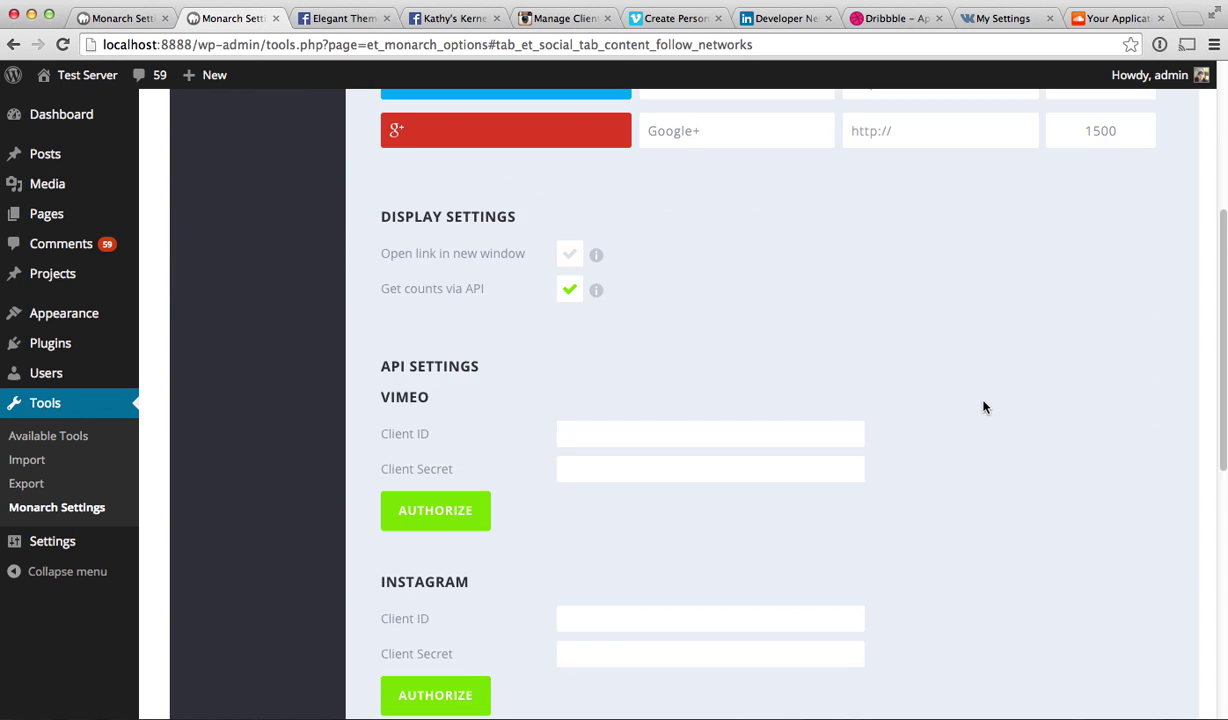
scroll(440, 390, "down", 3)
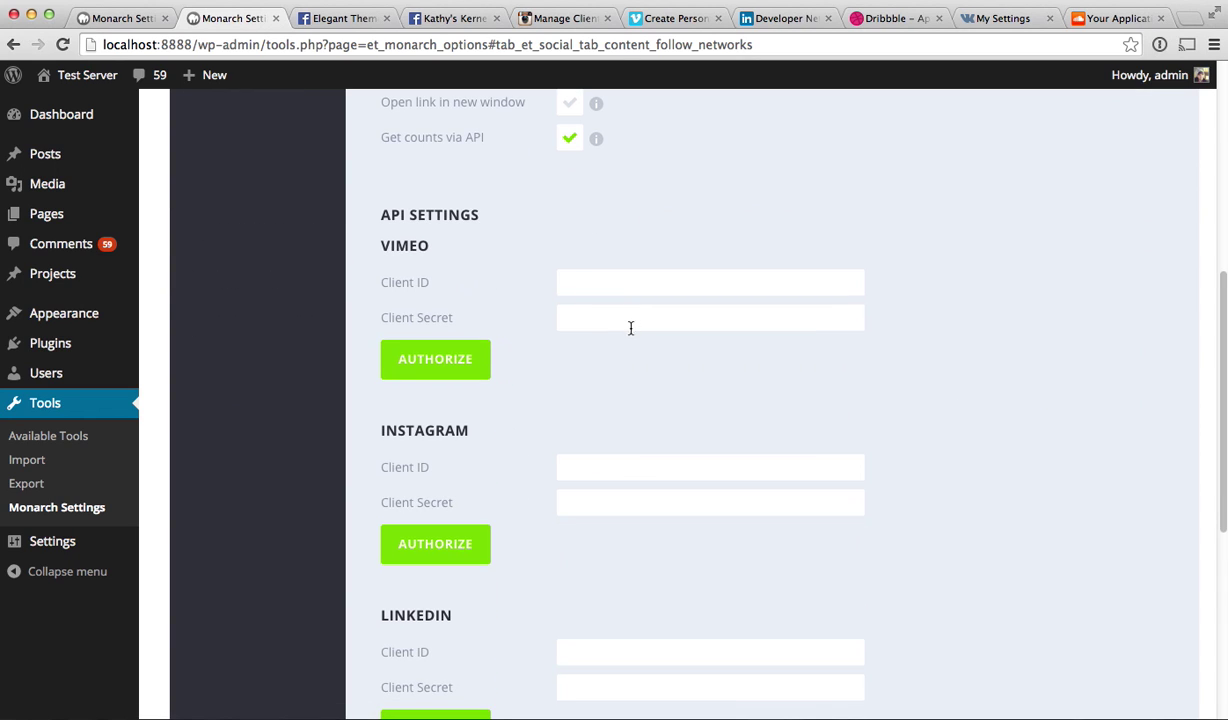
scroll(600, 325, "down", 1)
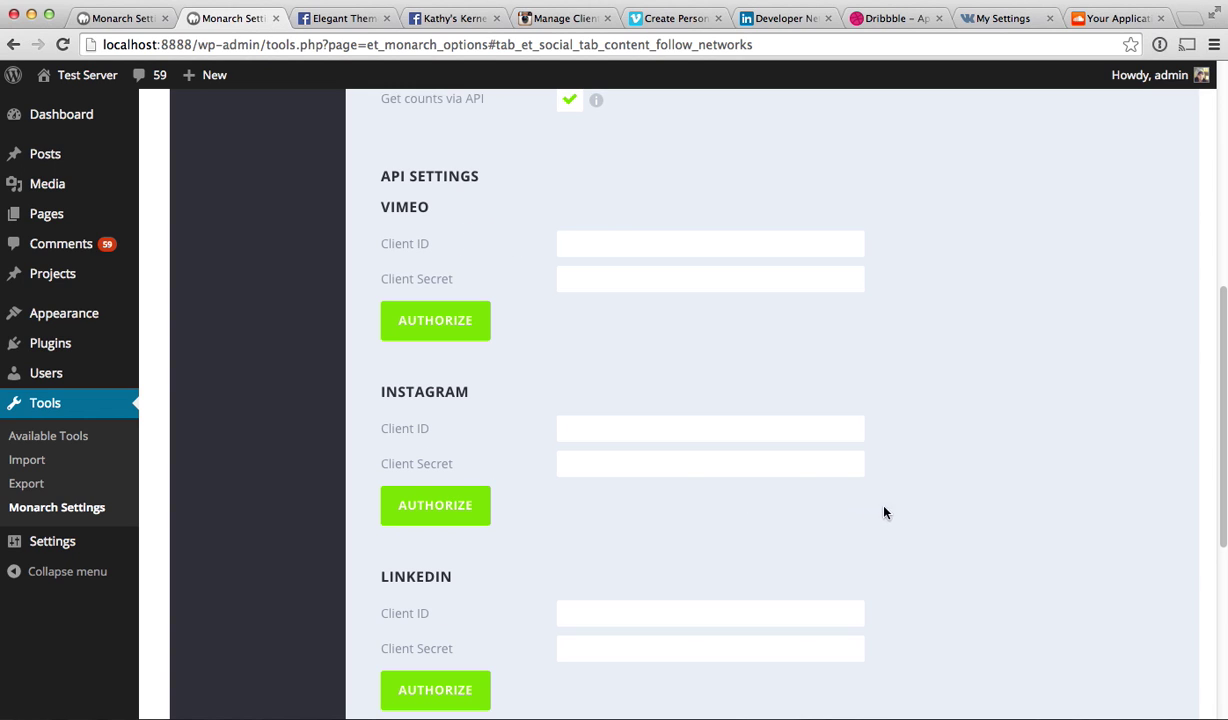
scroll(1000, 562, "up", 8)
scroll(1000, 562, "up", 2)
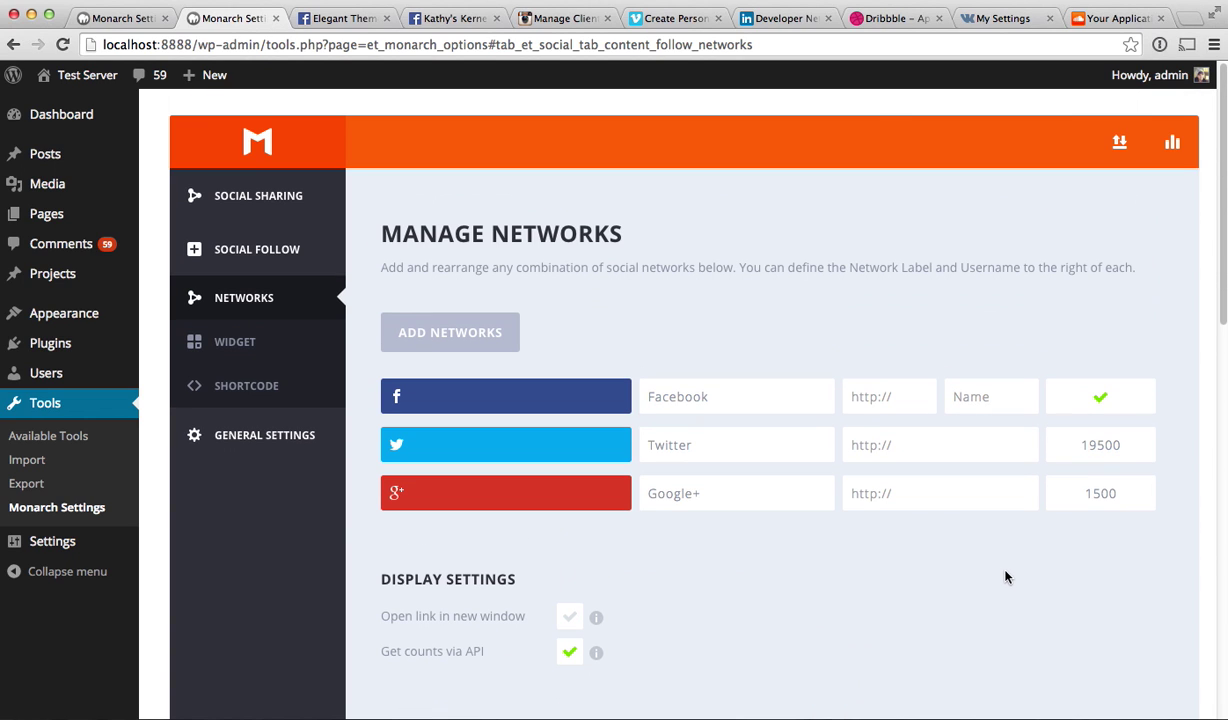
- Switch to the fully configured settings tab, close the duplicate one, and delete Facebook's page ID
left_click(138, 23)
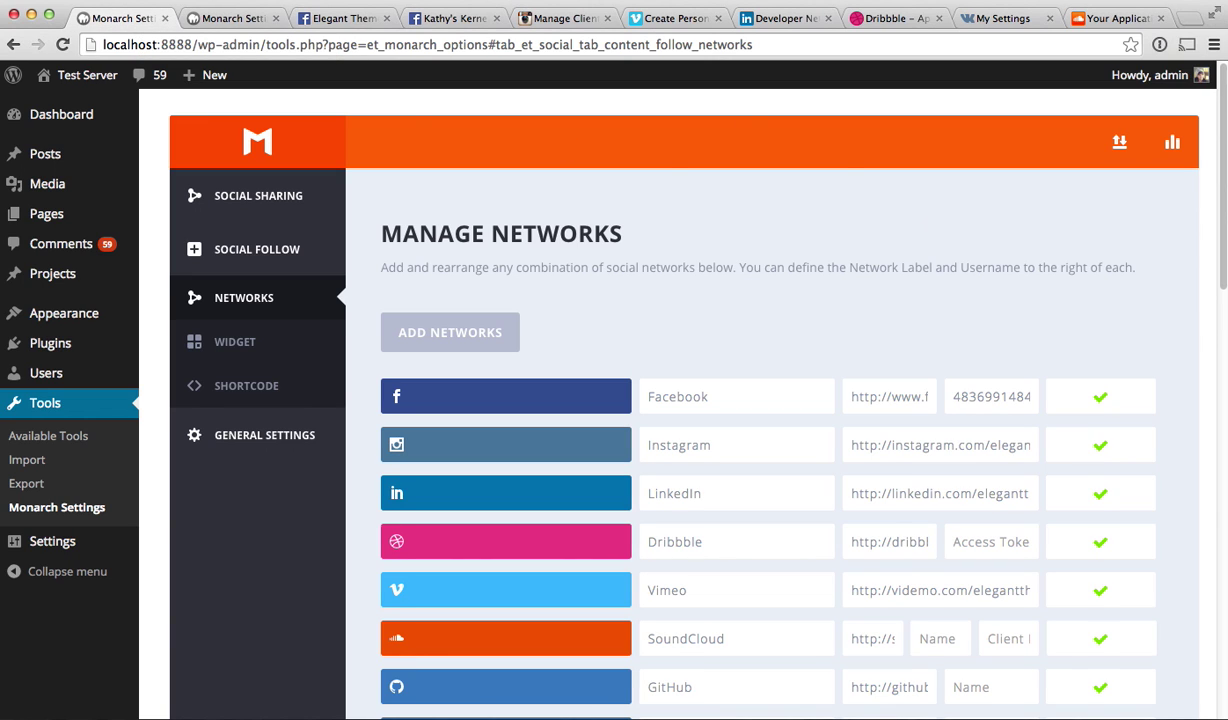
left_click(276, 18)
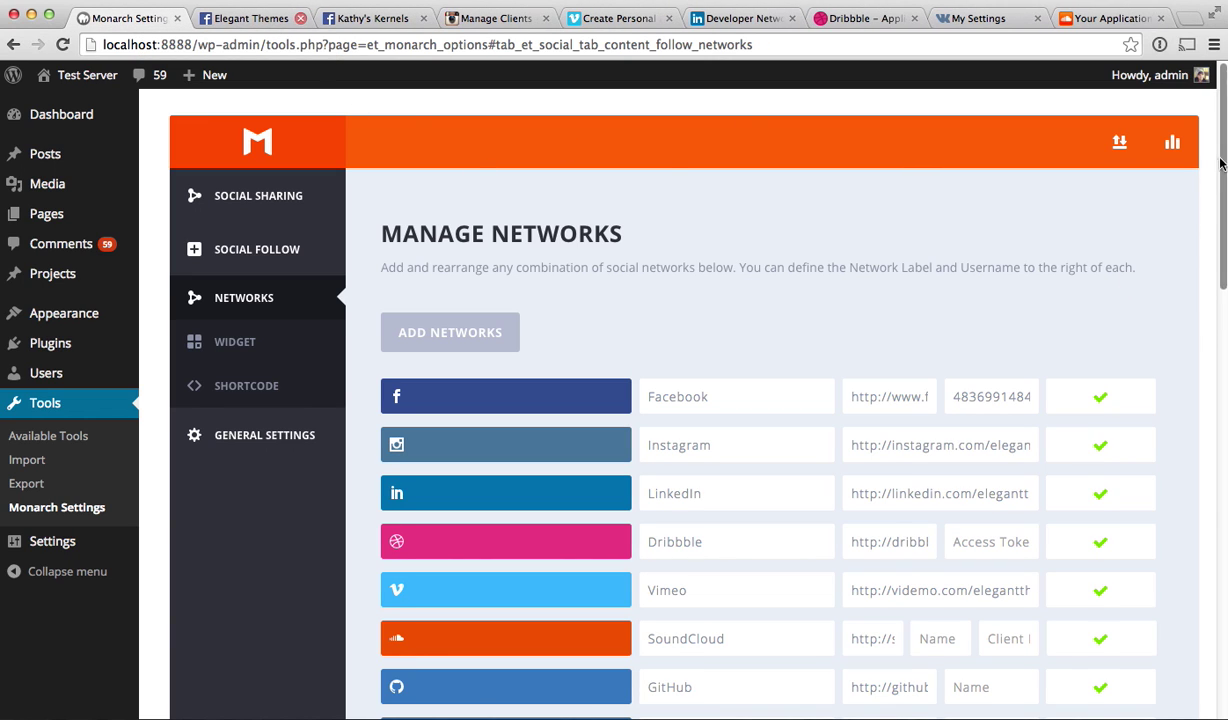
scroll(1218, 204, "down", 3)
left_click_drag(1218, 204, 1218, 186)
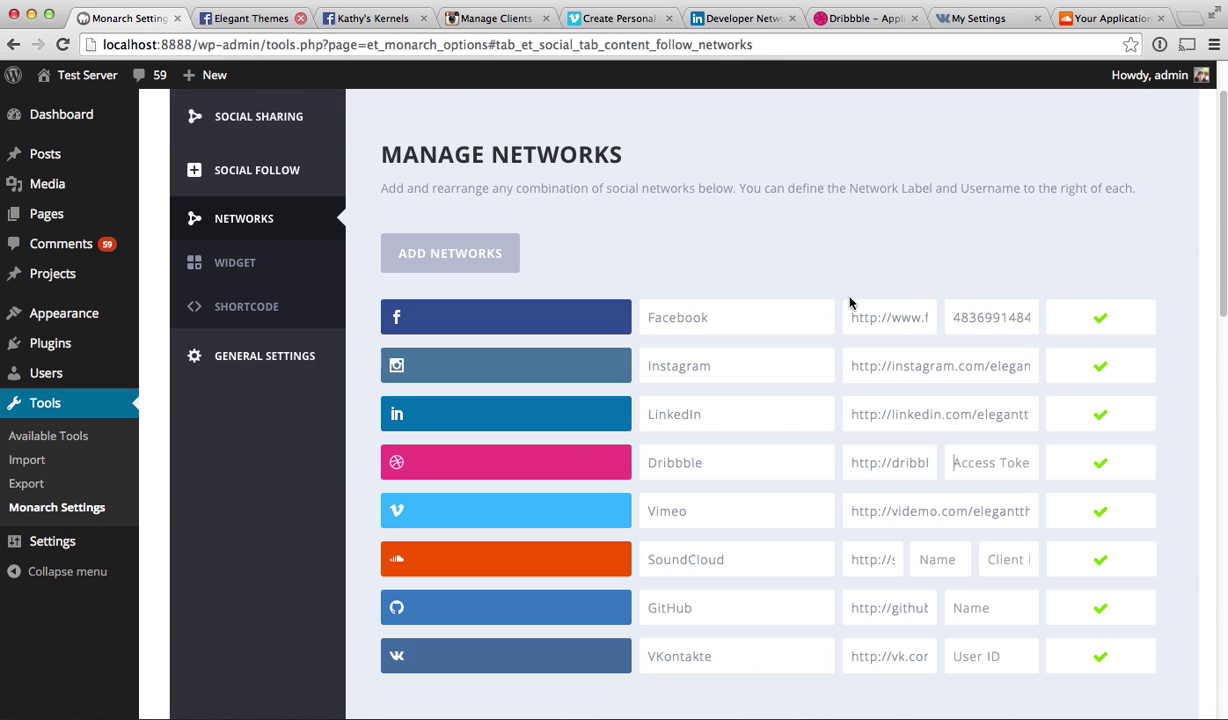
double_click(968, 315)
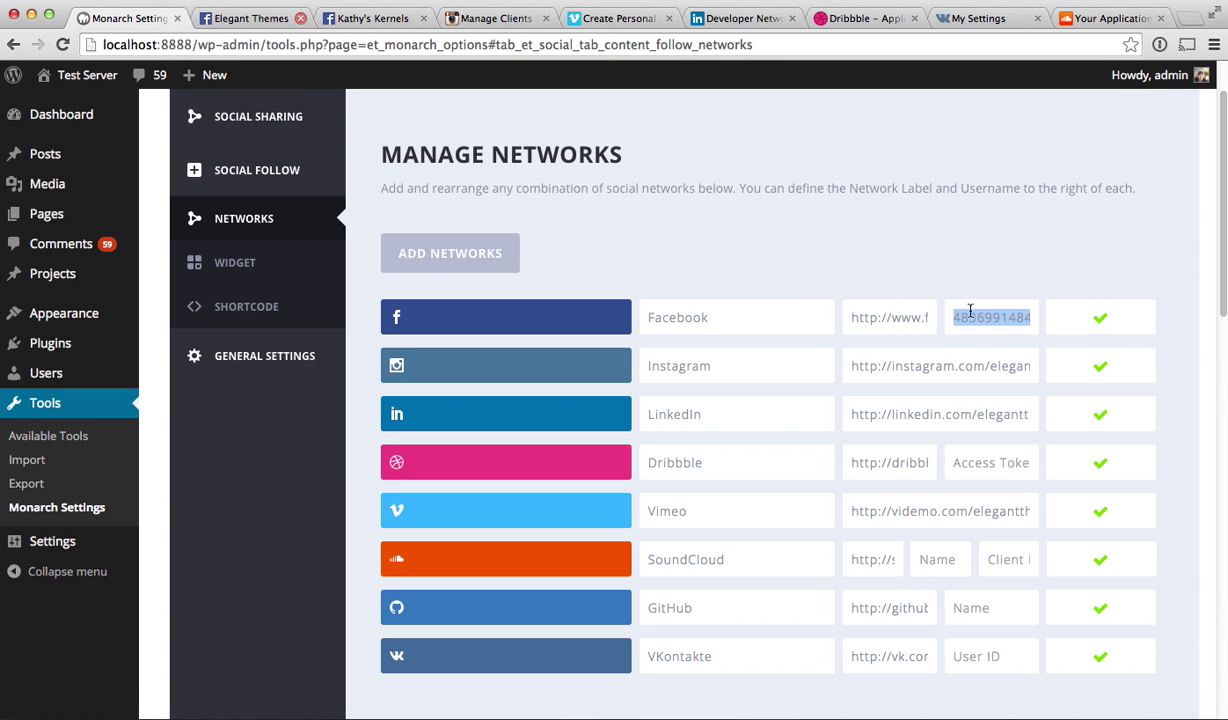
key("BackSpace")
- Copy the username elegantthemes from the Elegant Themes Facebook page address and return to Monarch
left_click(246, 20)
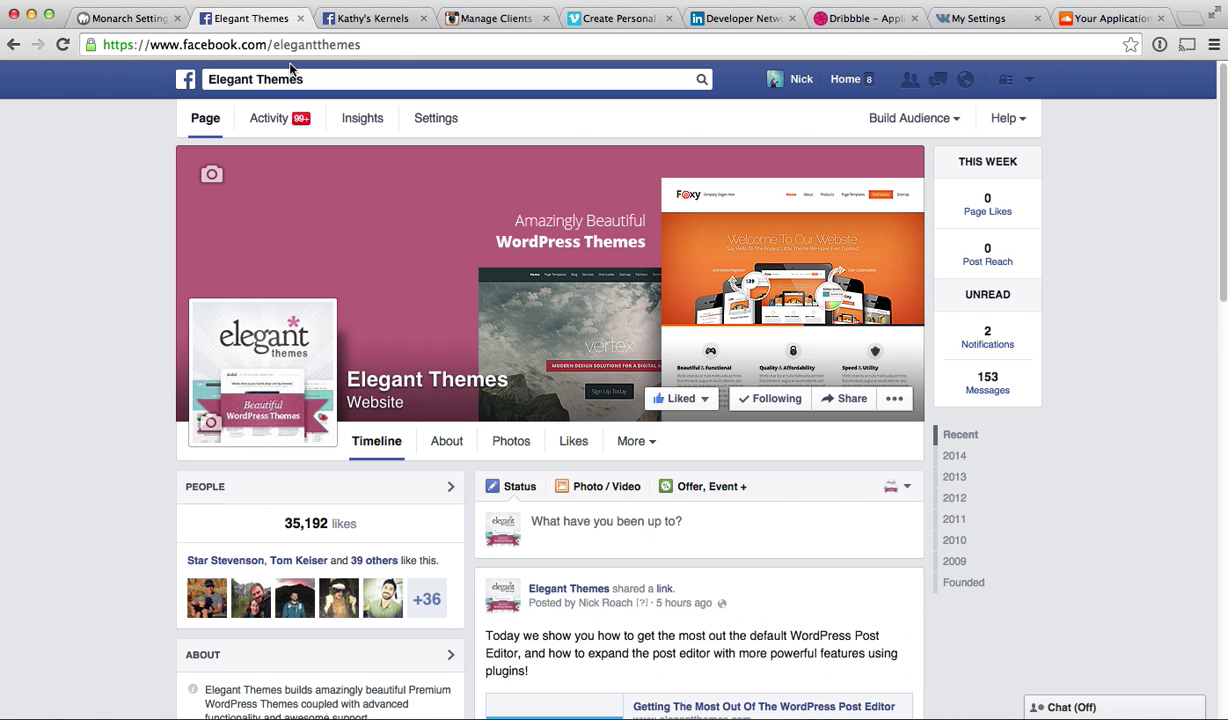
double_click(345, 45)
key("ctrl+c")
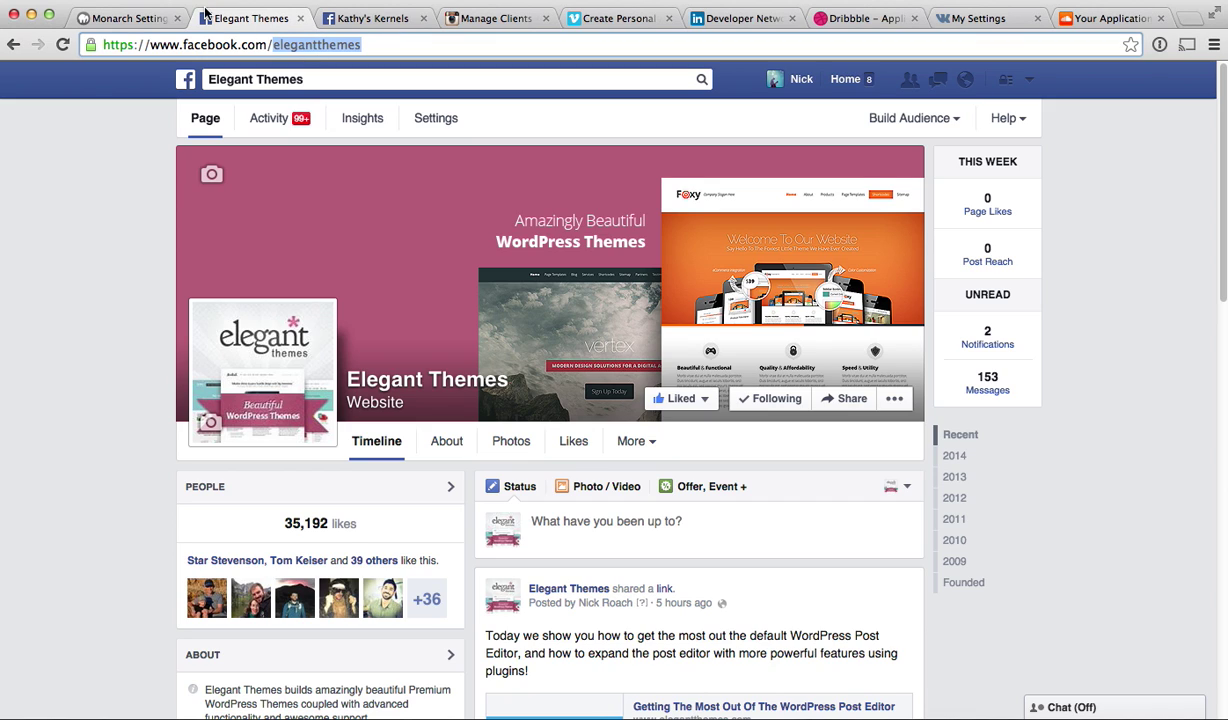
left_click(141, 20)
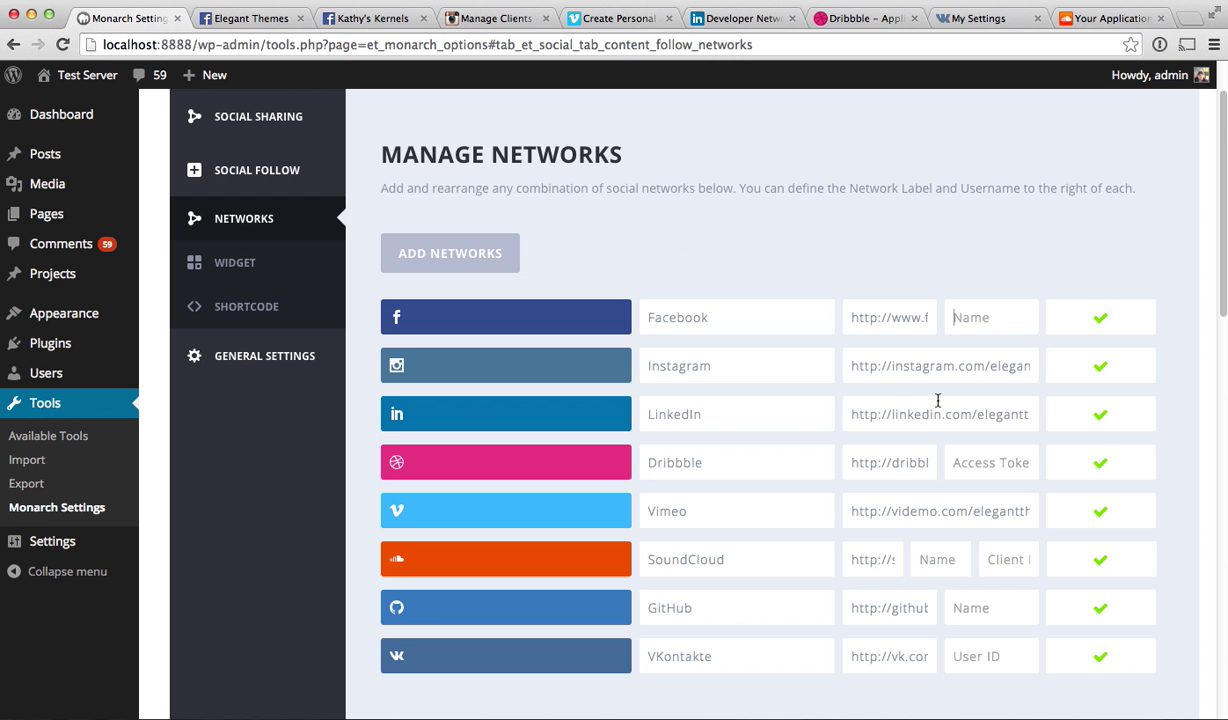
- Paste elegantthemes into the Facebook network's username field
left_click(950, 318)
key("ctrl+v")
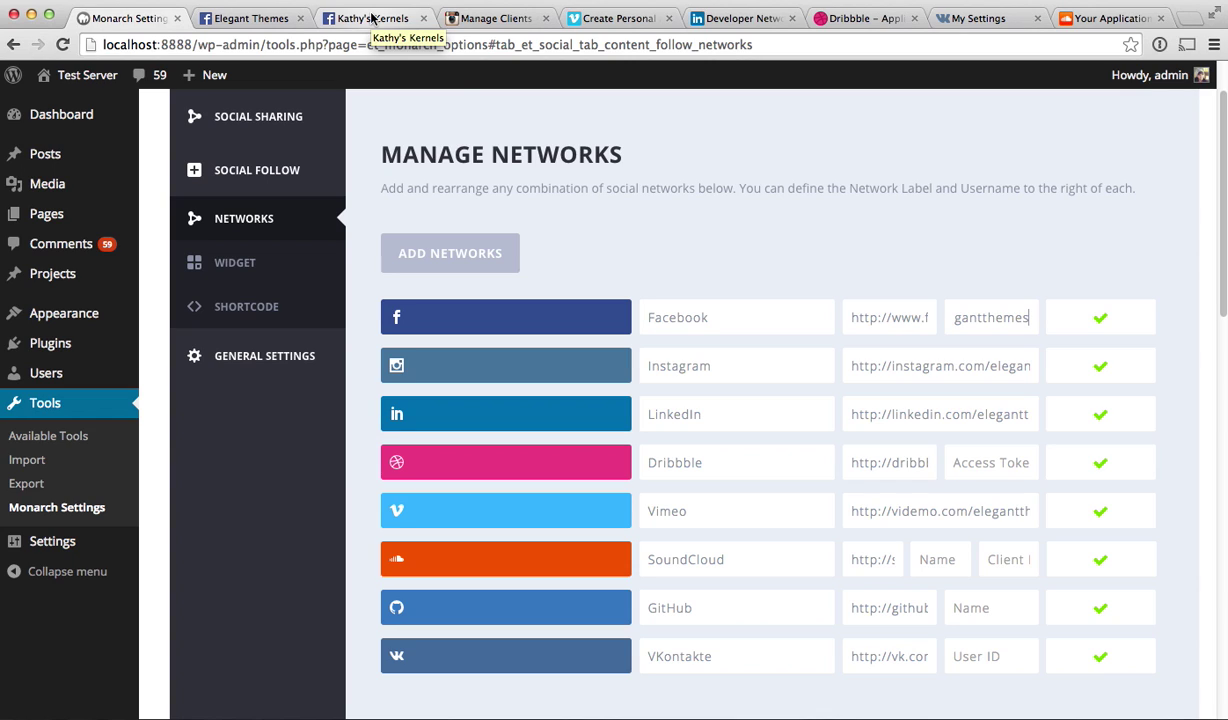
left_click(371, 18)
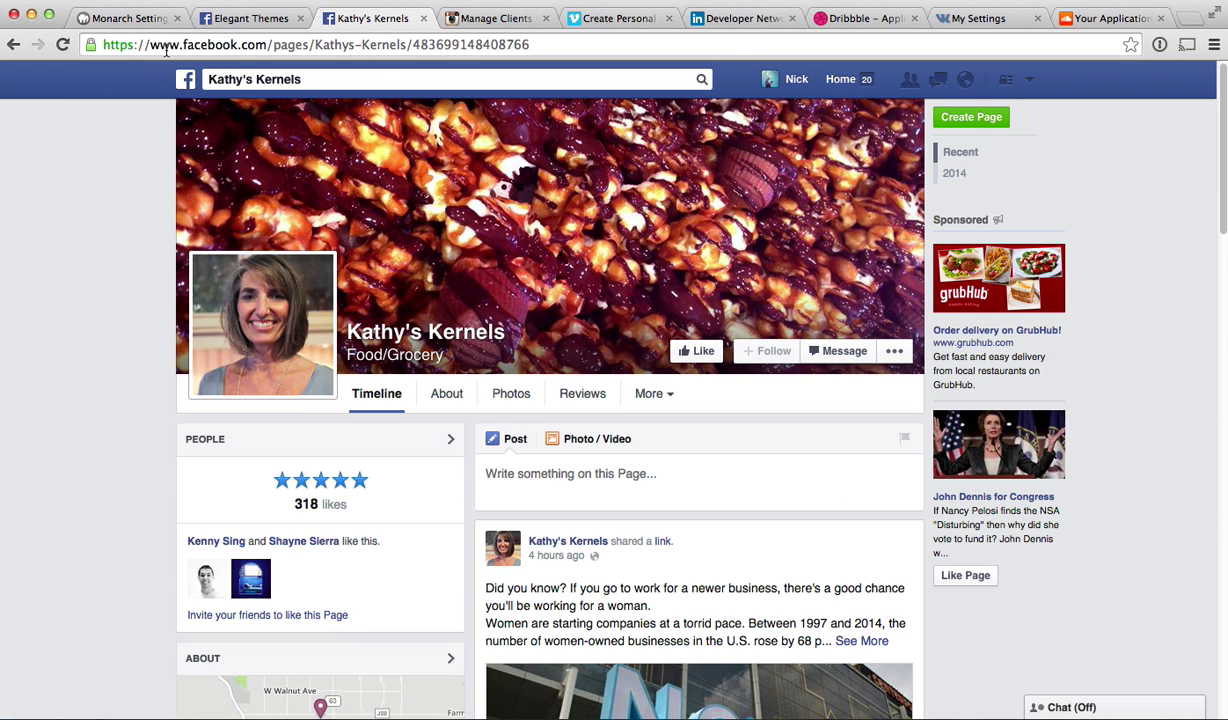
- Copy the Kathy's Kernels page's numeric ID from its URL and paste it over elegantthemes in Monarch's Facebook field
double_click(455, 44)
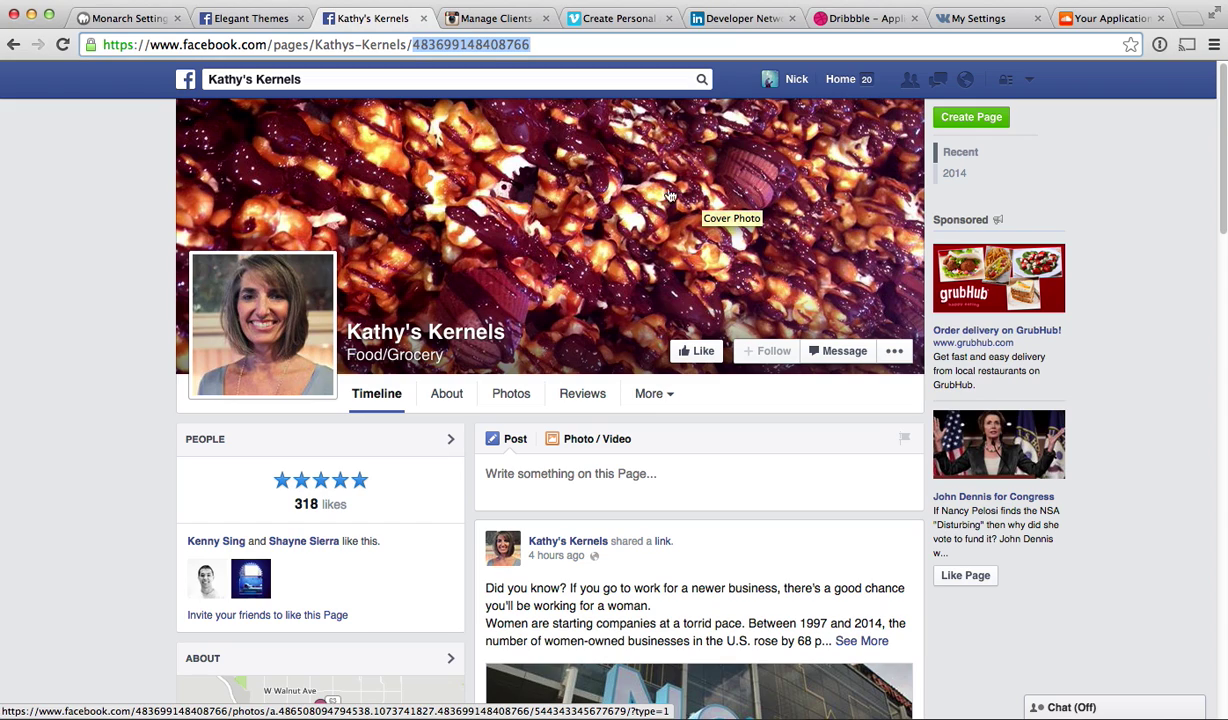
left_click(132, 20)
double_click(995, 318)
key("ctrl+v")
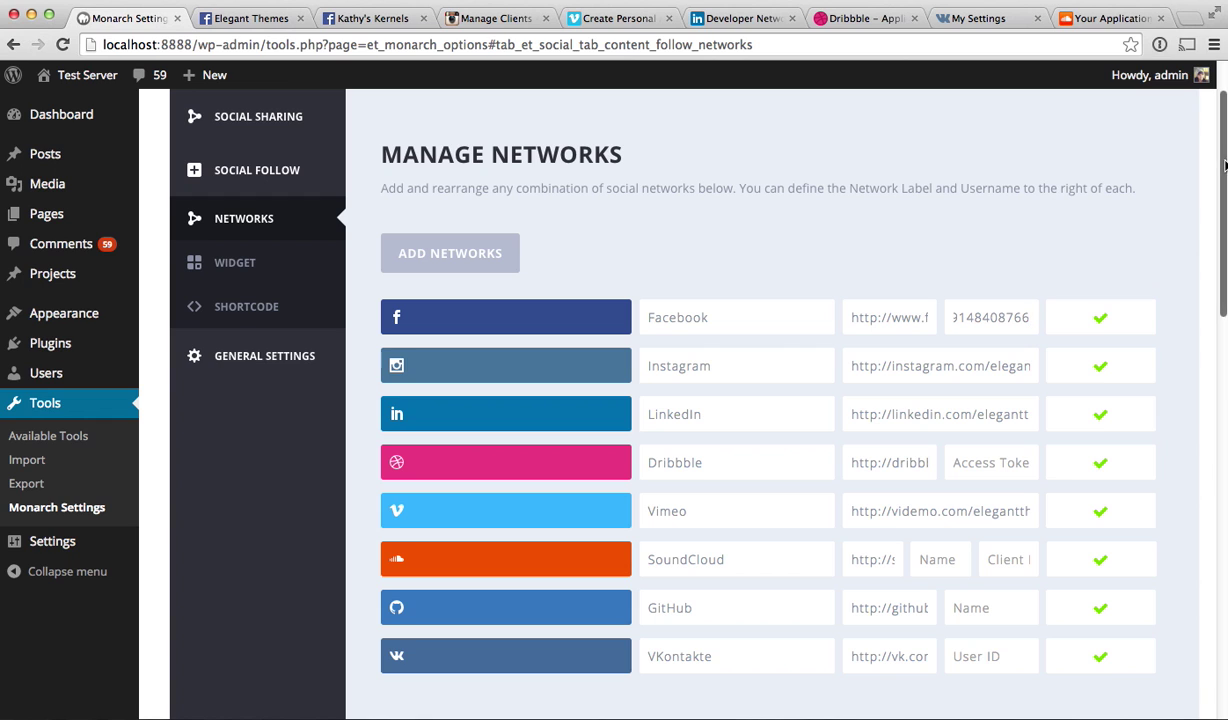
- Review the Vimeo, Instagram and LinkedIn API settings, then go to Instagram's Manage Clients page
scroll(1208, 245, "down", 5)
scroll(1197, 323, "down", 4)
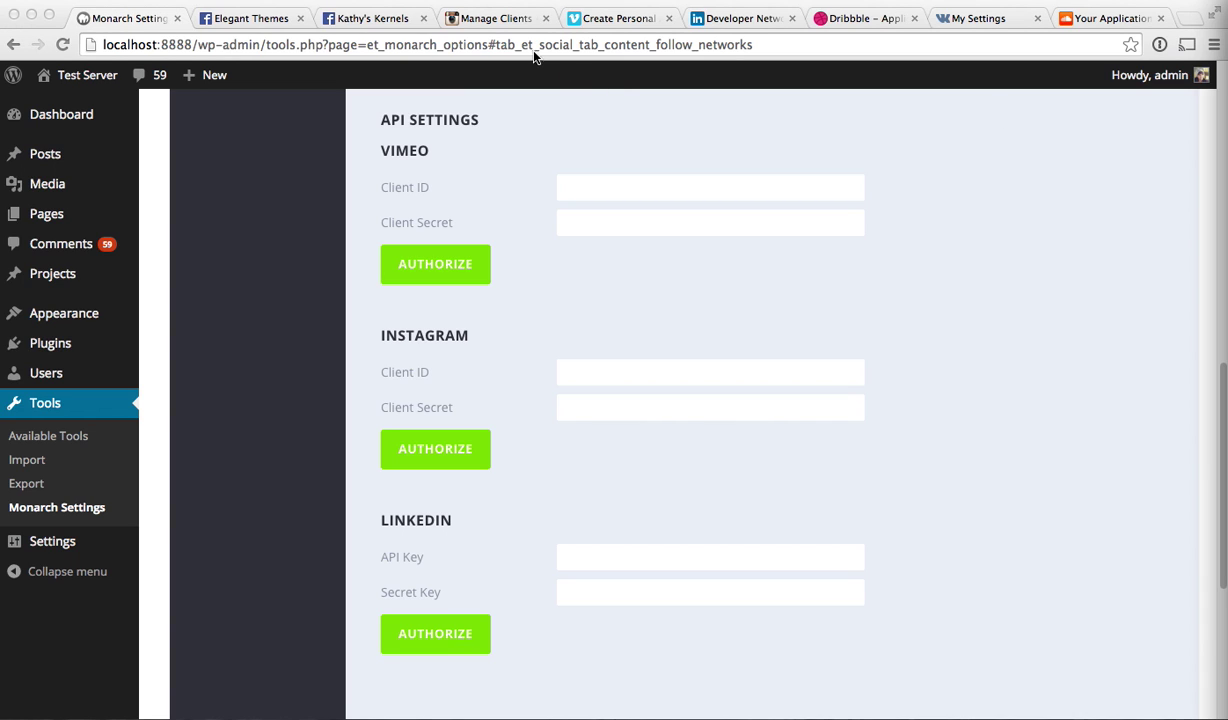
left_click(490, 20)
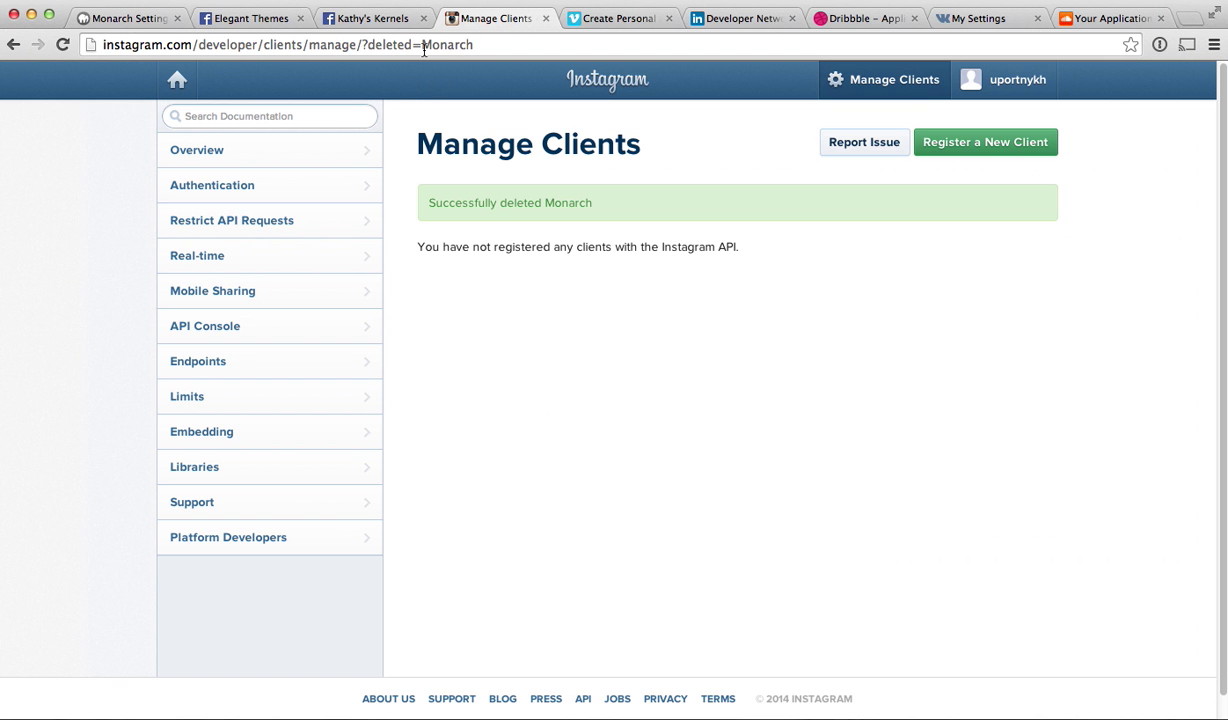
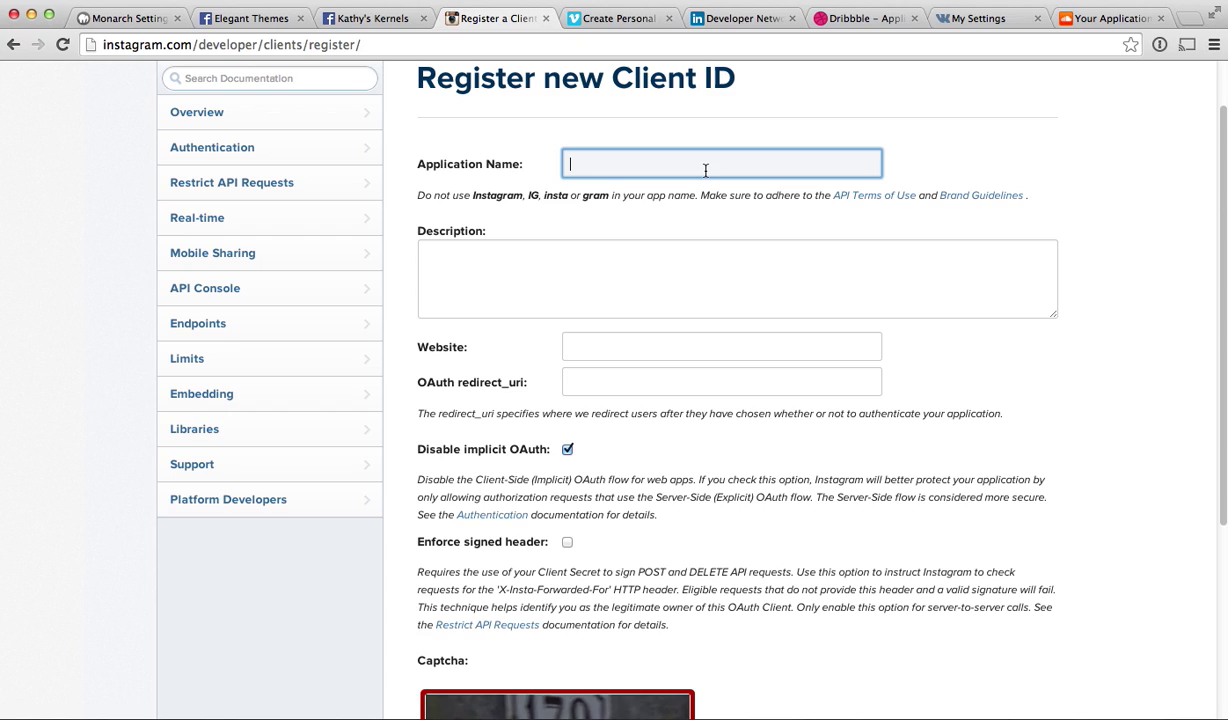
type("Monarch")
left_click(651, 269)
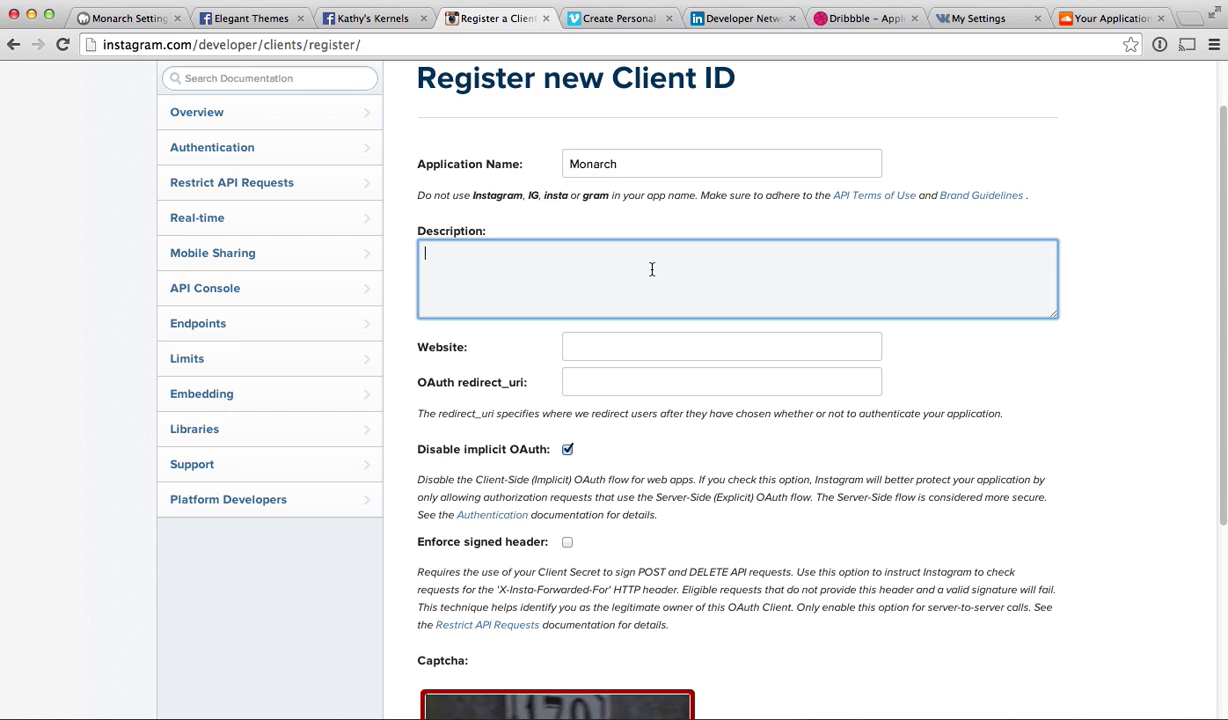
type("Description goes here.")
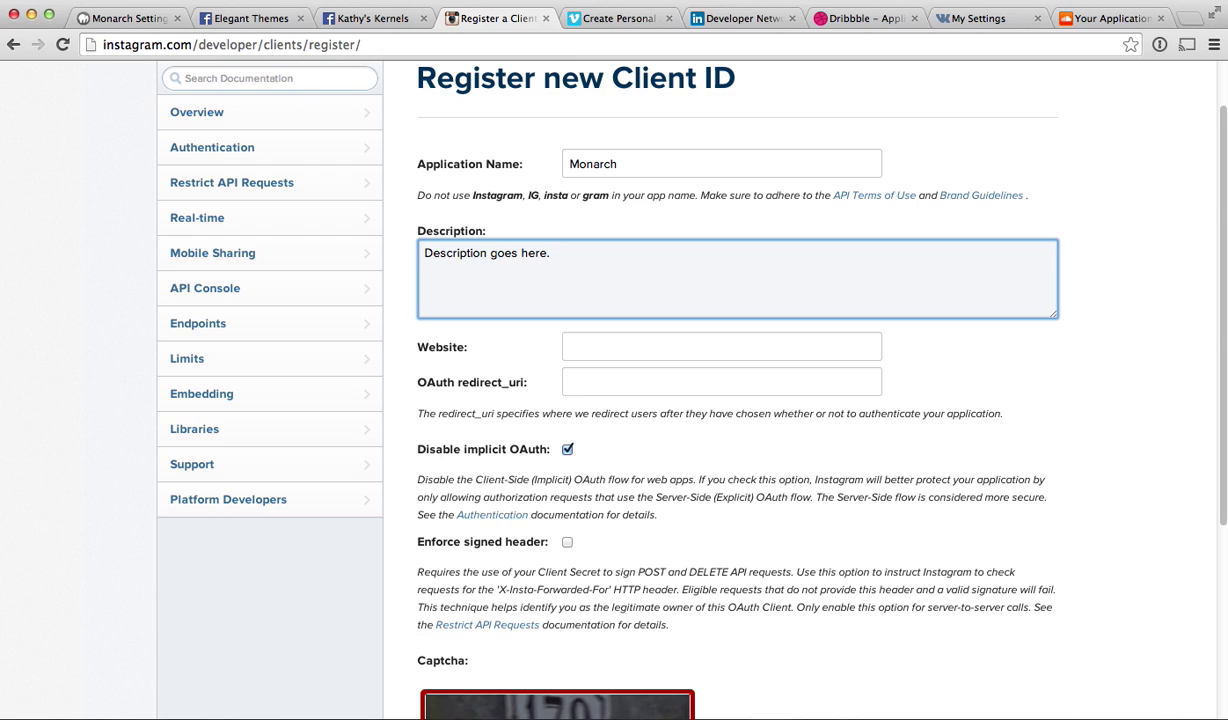
left_click(686, 348)
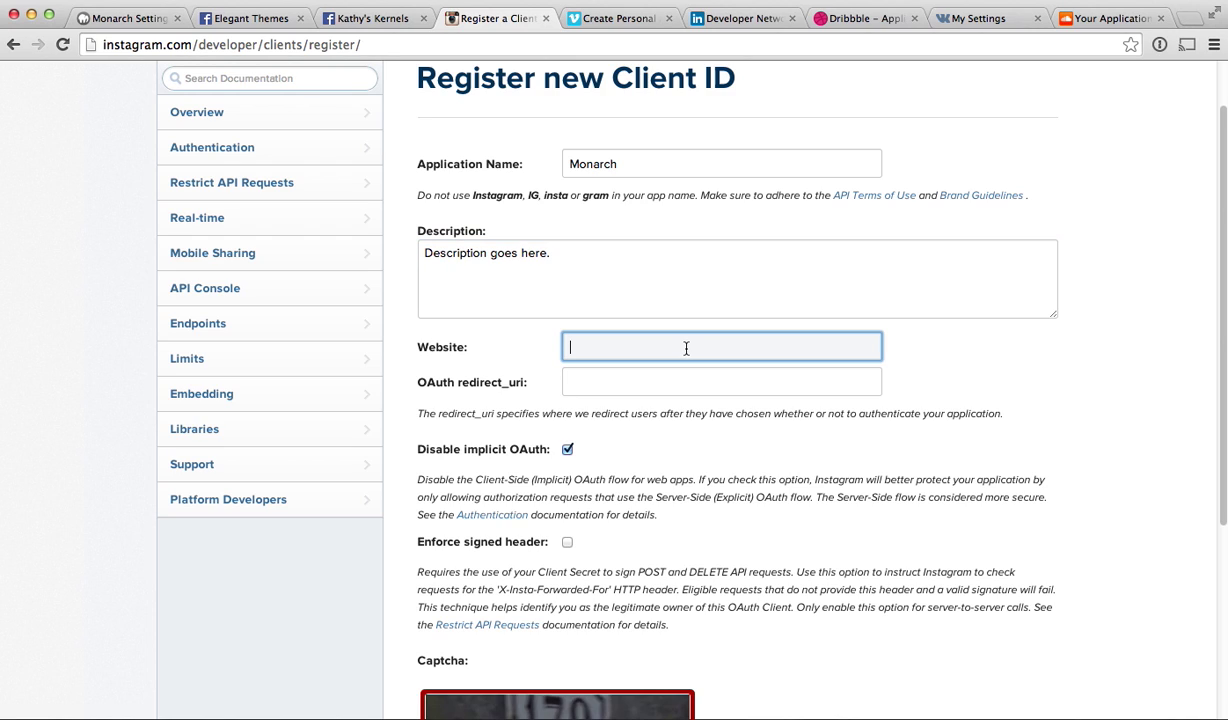
type("h")
key("Down")
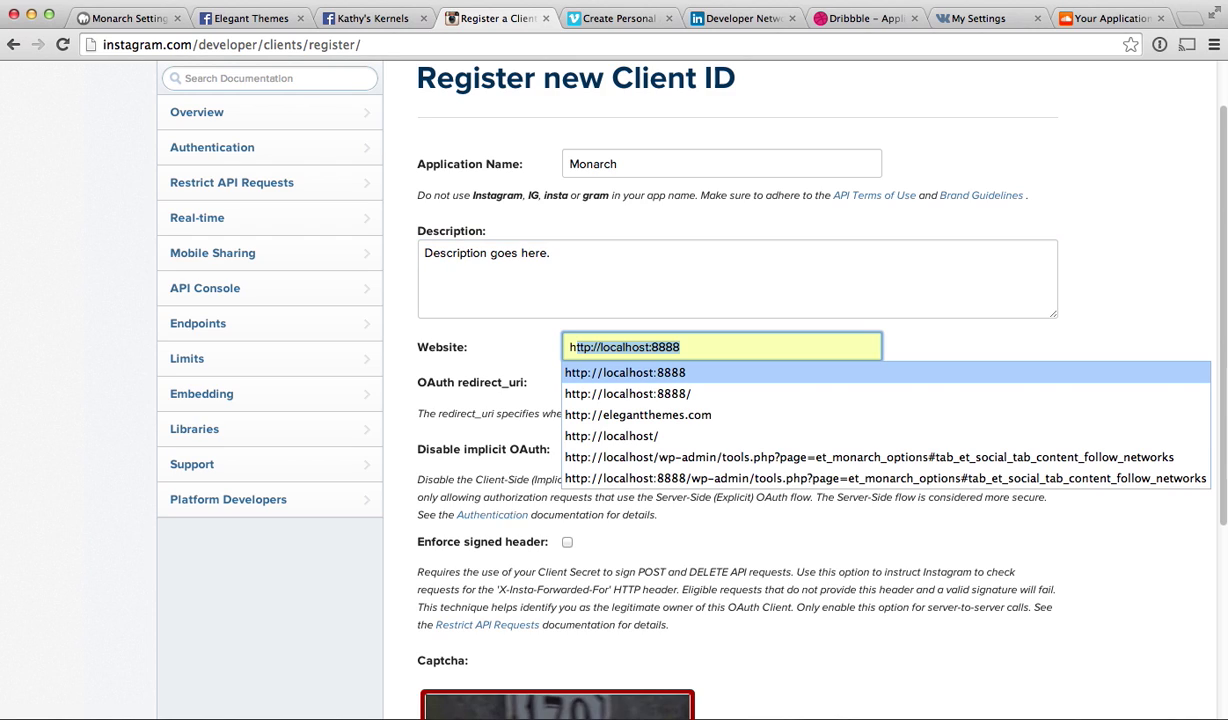
key("Return")
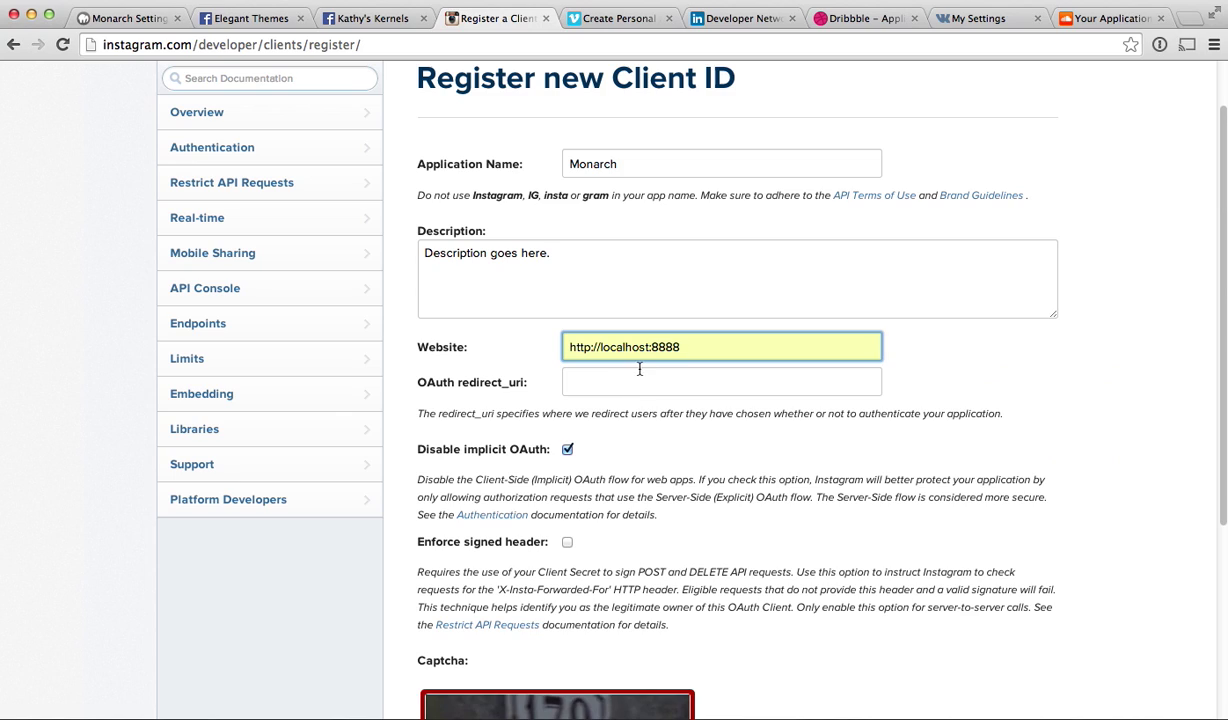
key("Tab")
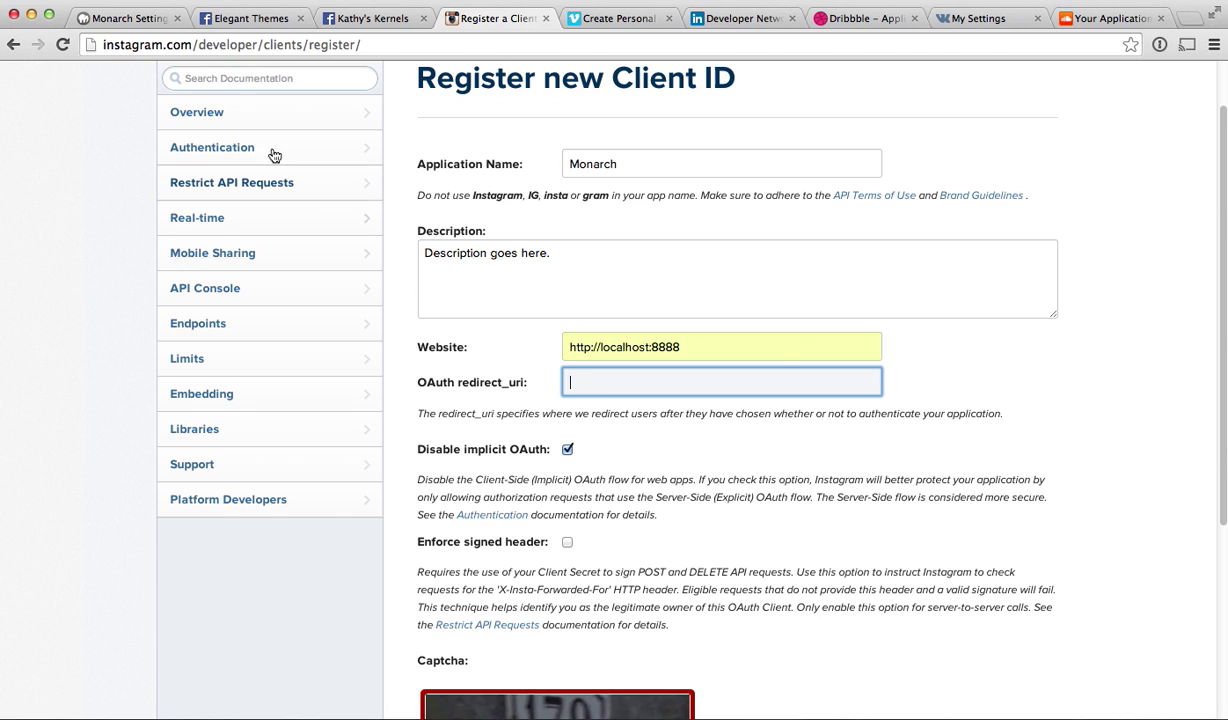
left_click(128, 20)
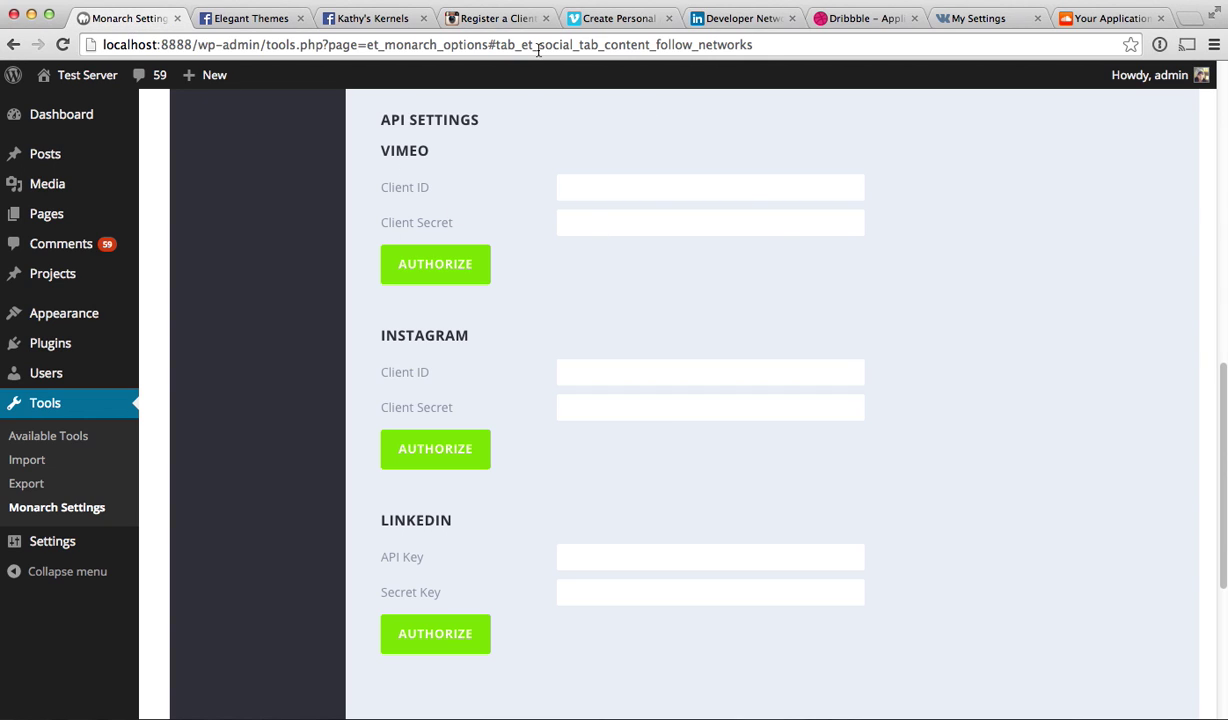
- Go to Tools > Monarch Settings > Social Follow, copy its page address, and return to Instagram
scroll(856, 300, "up", 10)
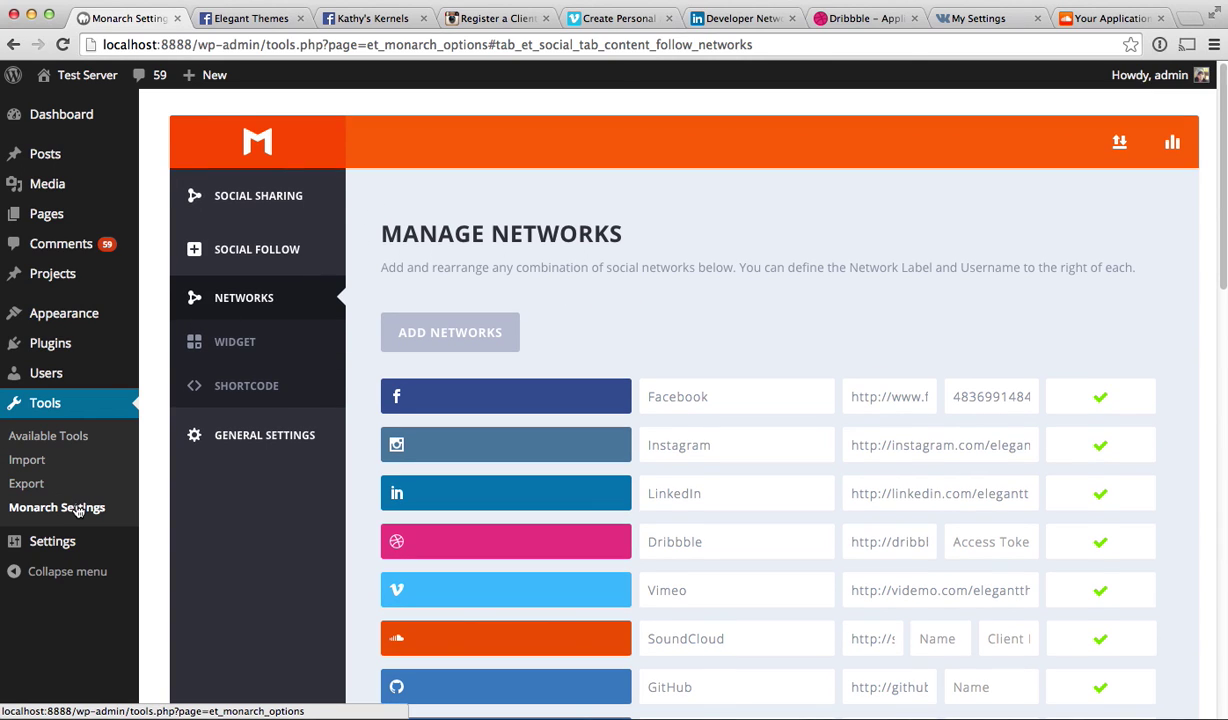
mouse_move(58, 117)
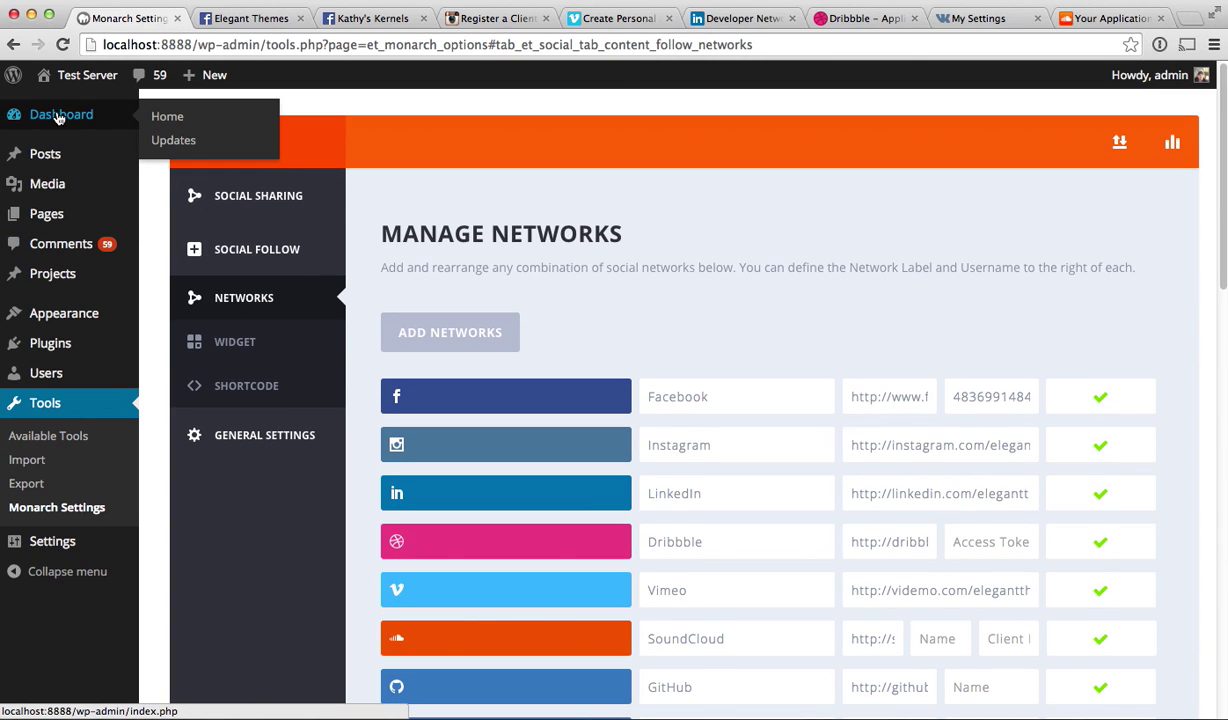
left_click(58, 117)
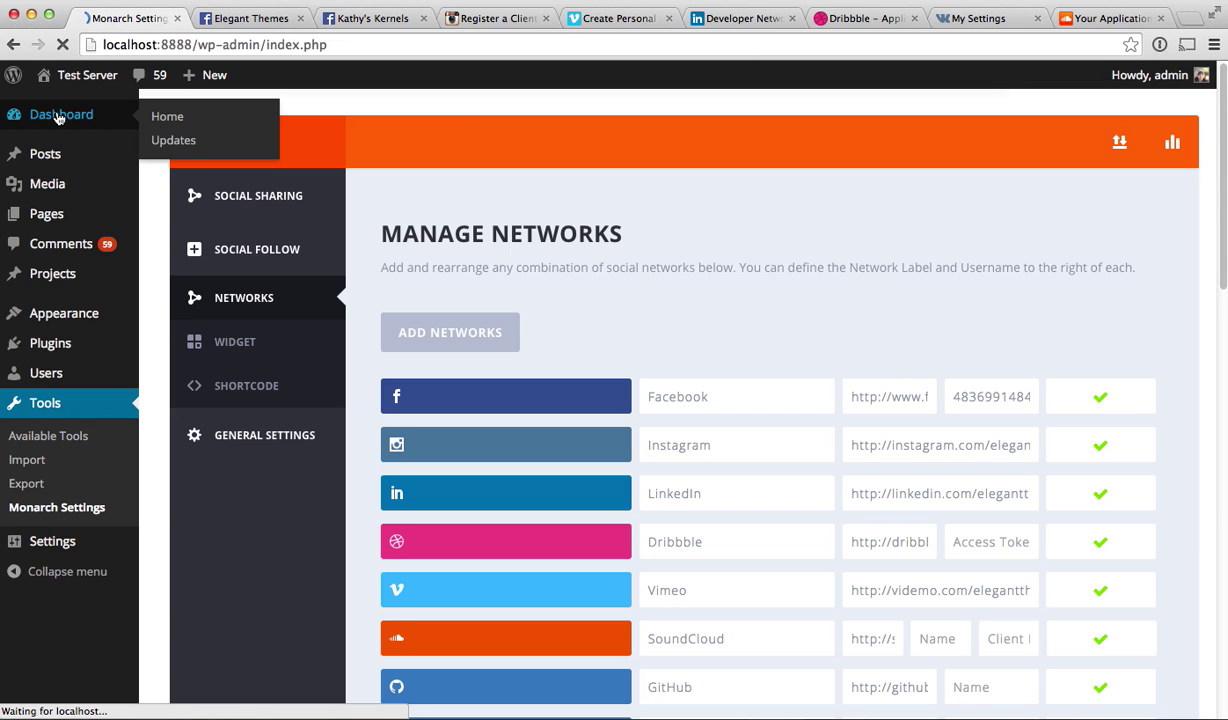
mouse_move(85, 462)
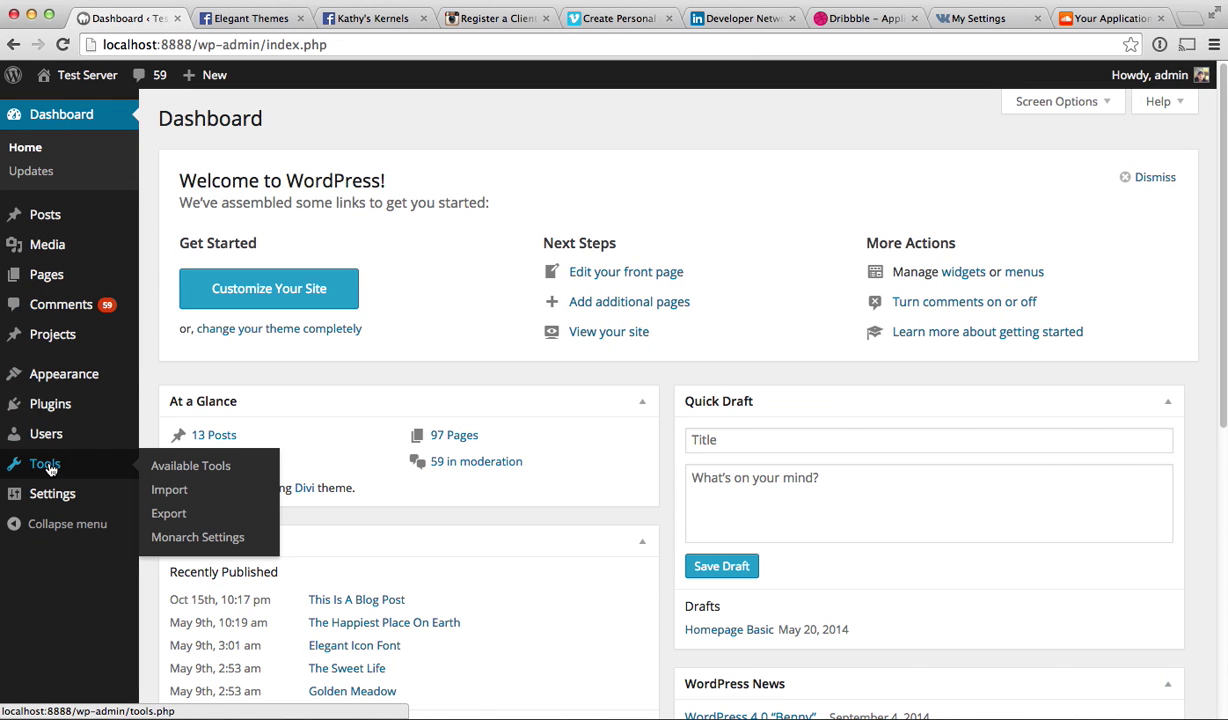
left_click(176, 537)
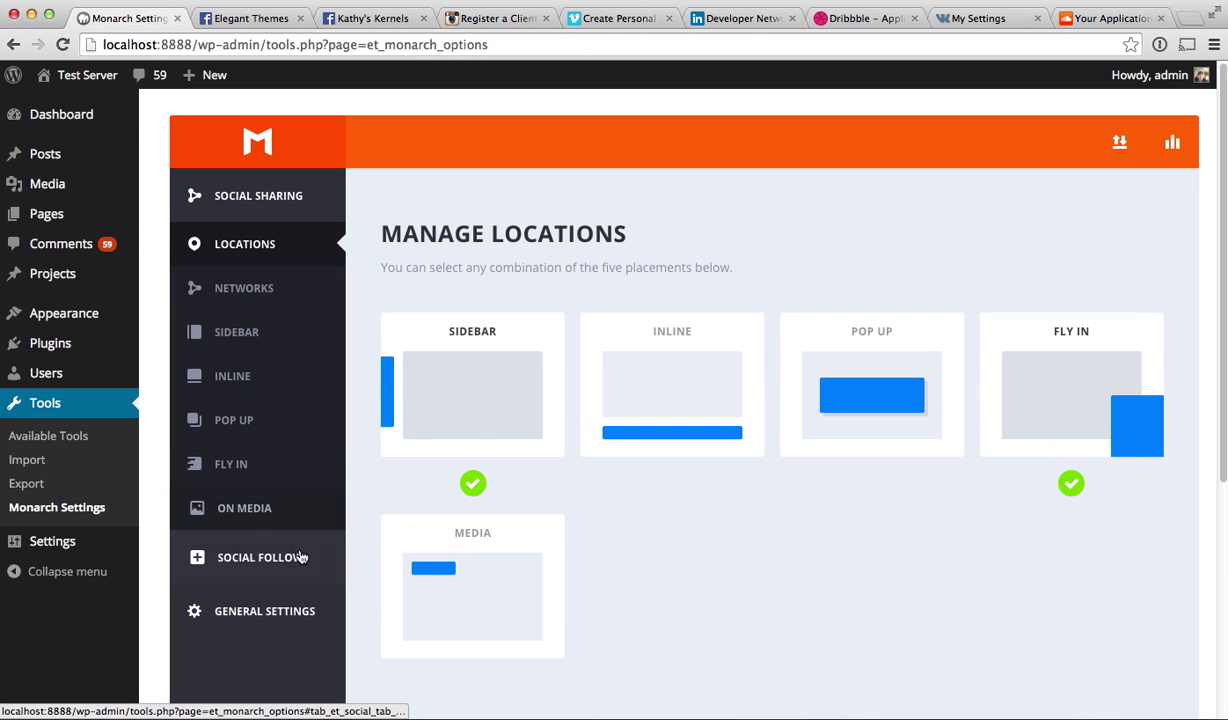
left_click(290, 553)
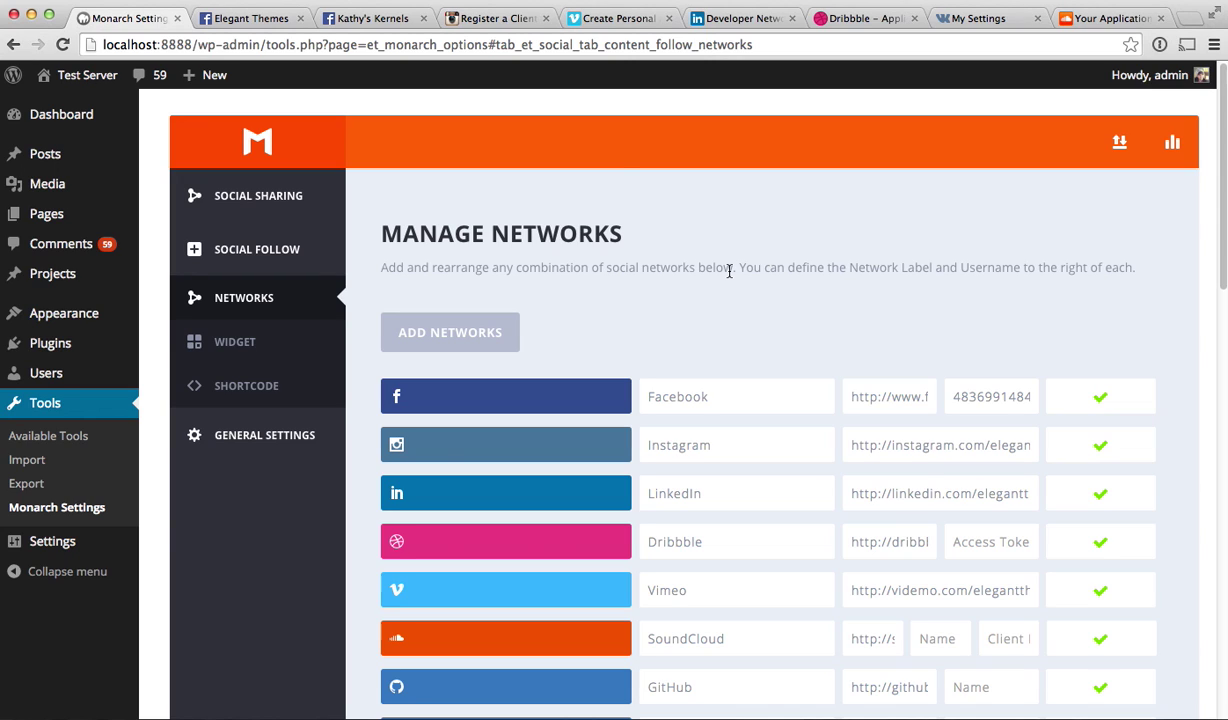
left_click(500, 45)
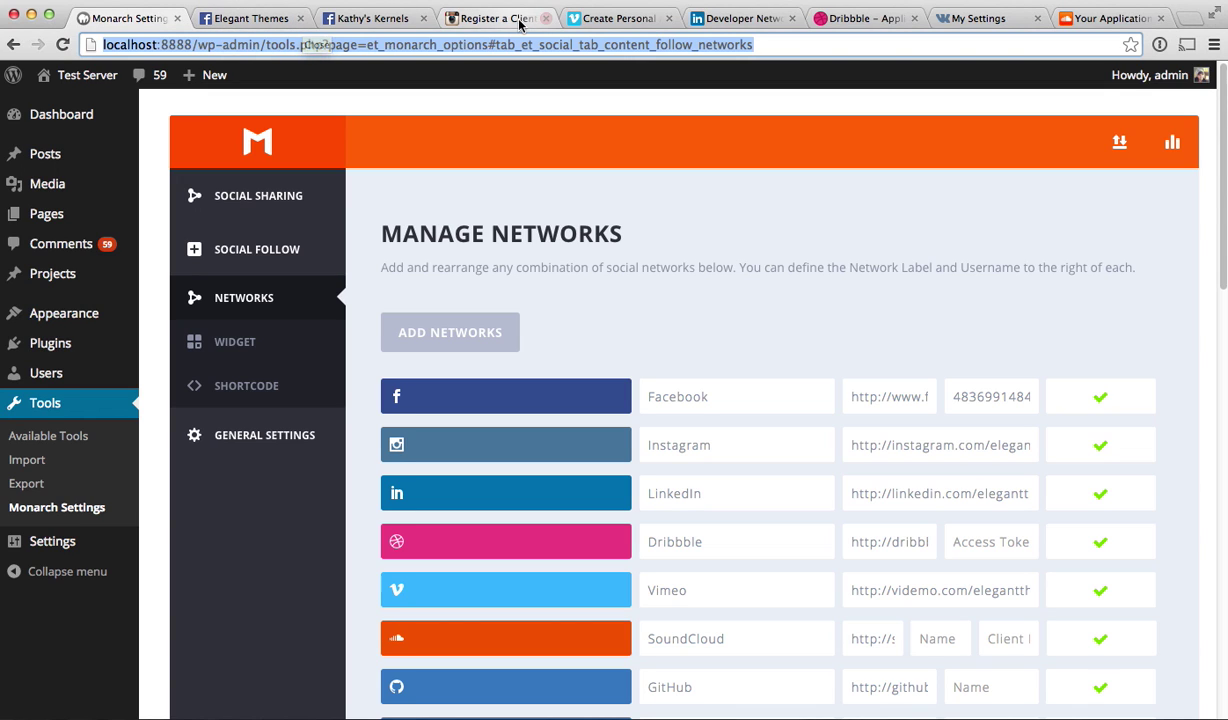
left_click(482, 20)
- Use the Monarch networks page as redirect URI, answer the captcha with 179, and register
left_click(707, 384)
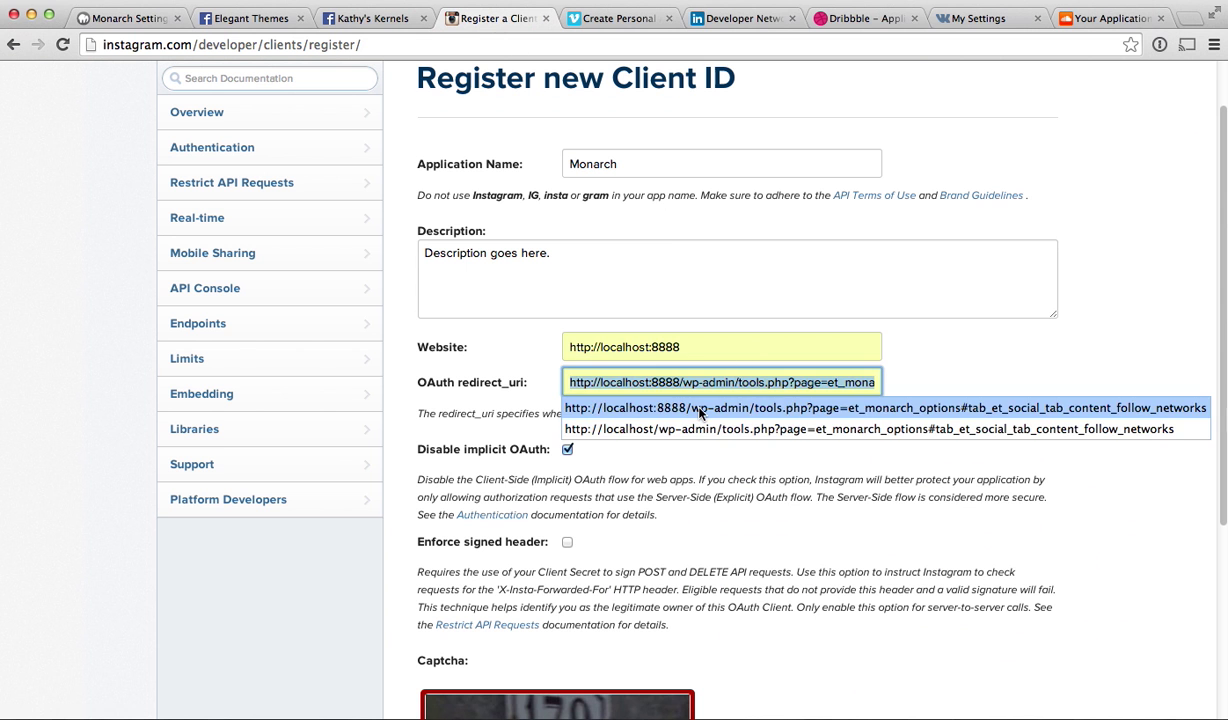
left_click(690, 406)
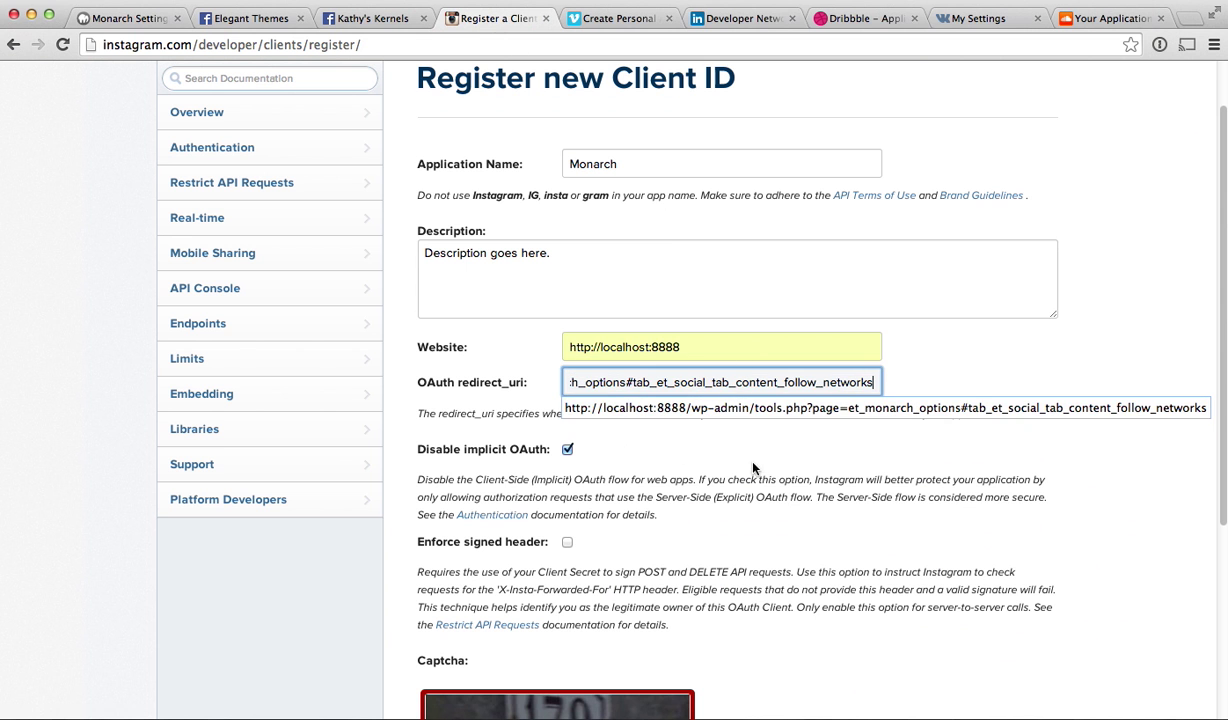
left_click(1036, 340)
scroll(1045, 354, "down", 1)
scroll(1045, 354, "down", 3)
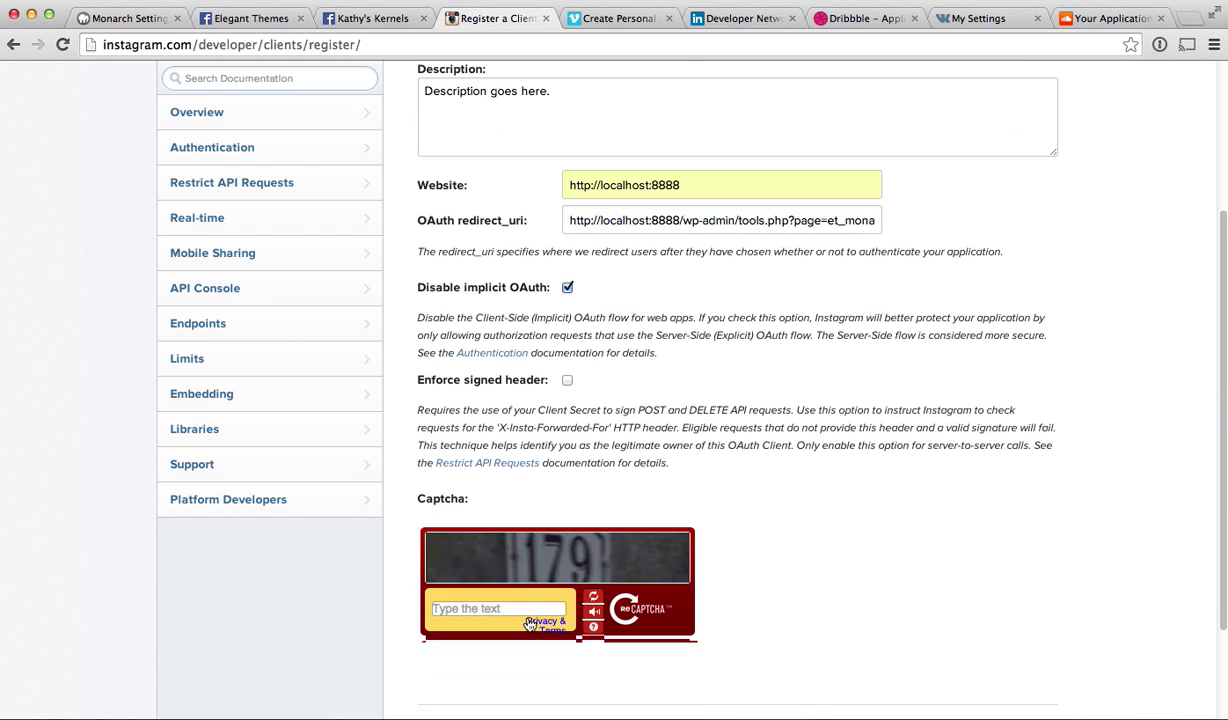
left_click(496, 608)
type("179")
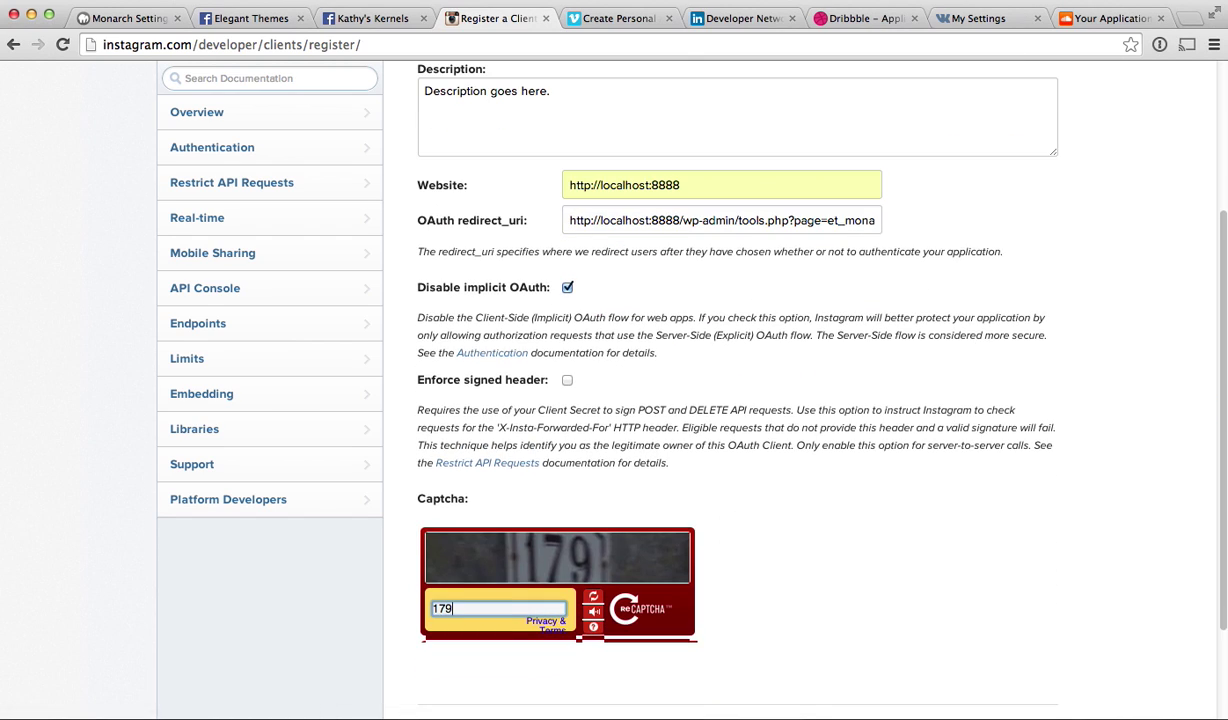
scroll(726, 564, "down", 1)
left_click(470, 686)
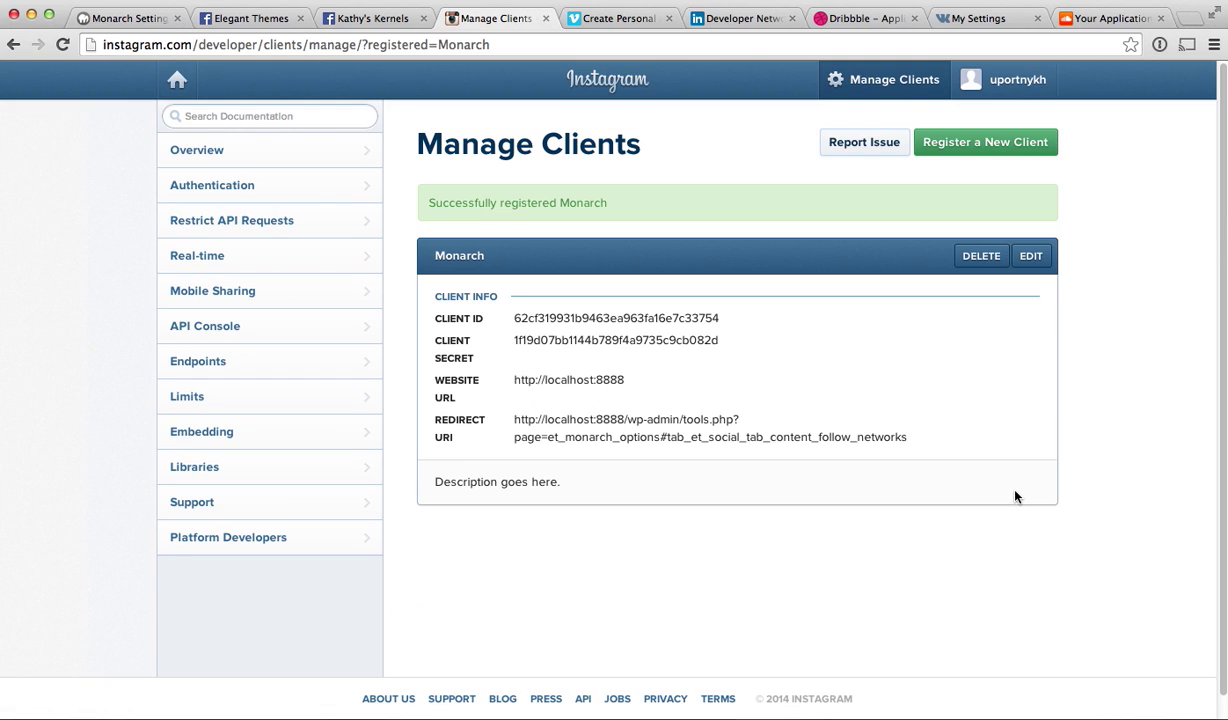
- Copy the new Instagram Client ID and go back to the Monarch settings
double_click(548, 318)
double_click(548, 340)
double_click(556, 318)
double_click(553, 341)
double_click(550, 318)
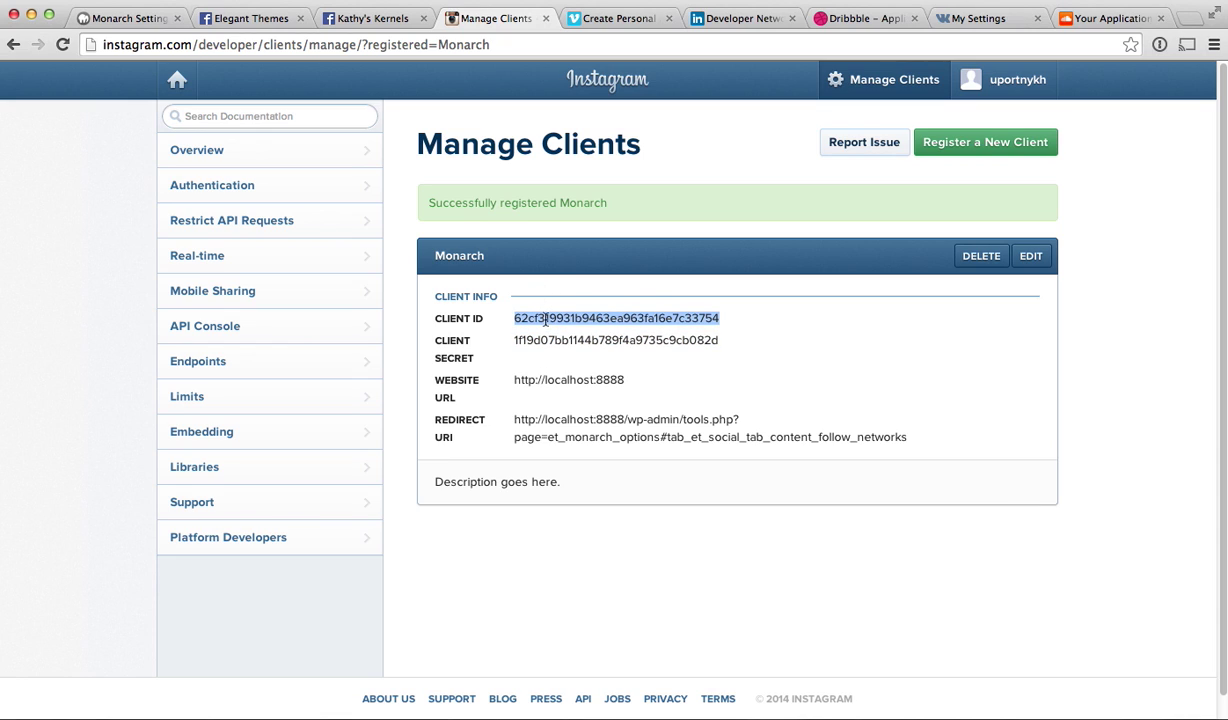
double_click(551, 339)
double_click(550, 318)
left_click(126, 22)
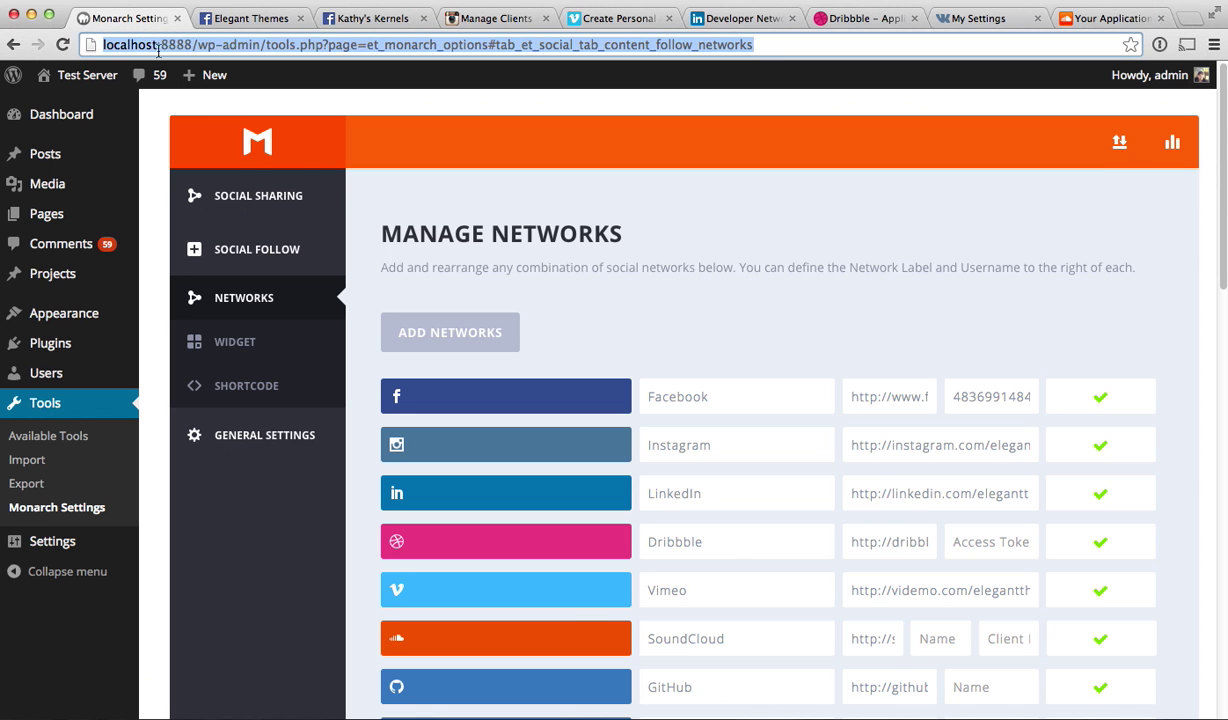
- Paste the Instagram Client ID and Client Secret into Monarch, then authorize access on Instagram
scroll(767, 380, "down", 10)
scroll(769, 384, "down", 1)
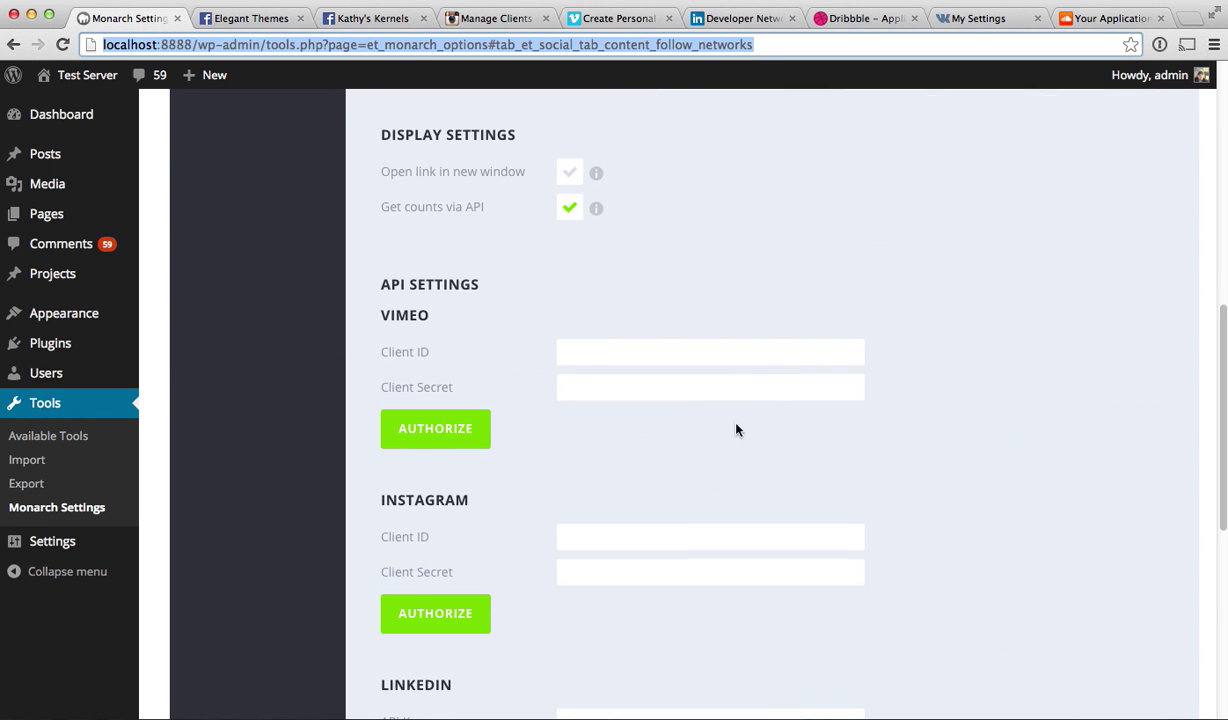
left_click(650, 538)
key("super+v")
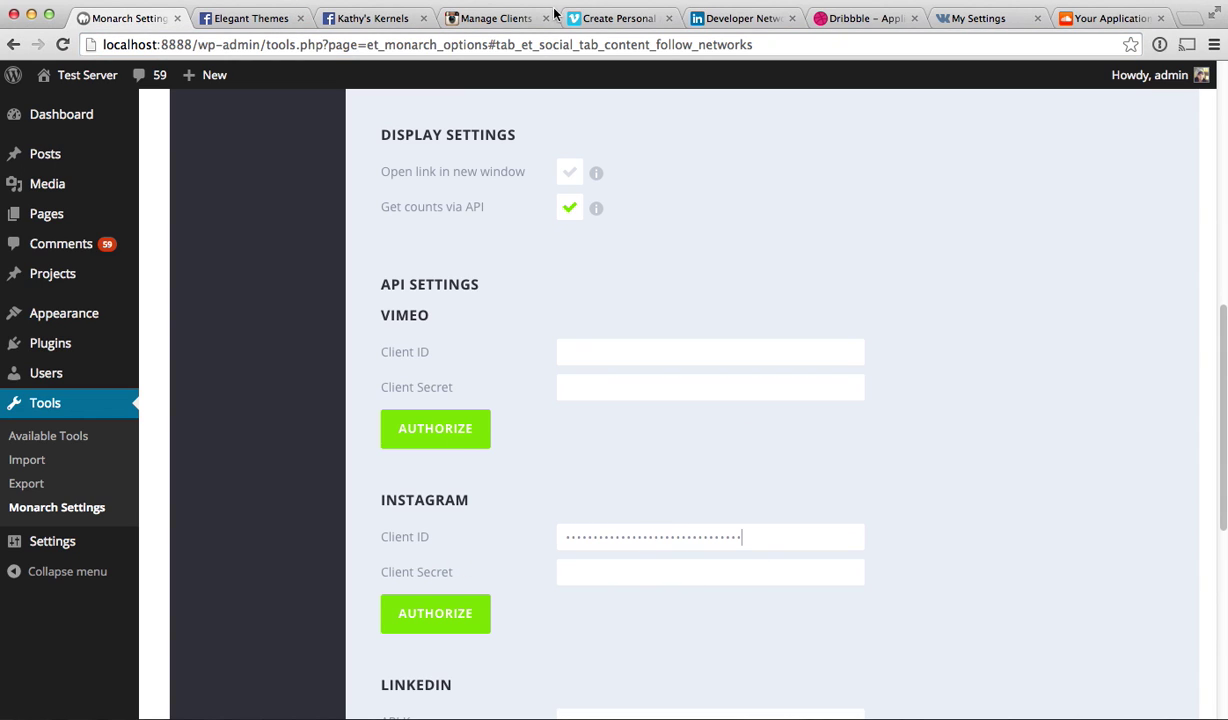
left_click(520, 18)
double_click(600, 340)
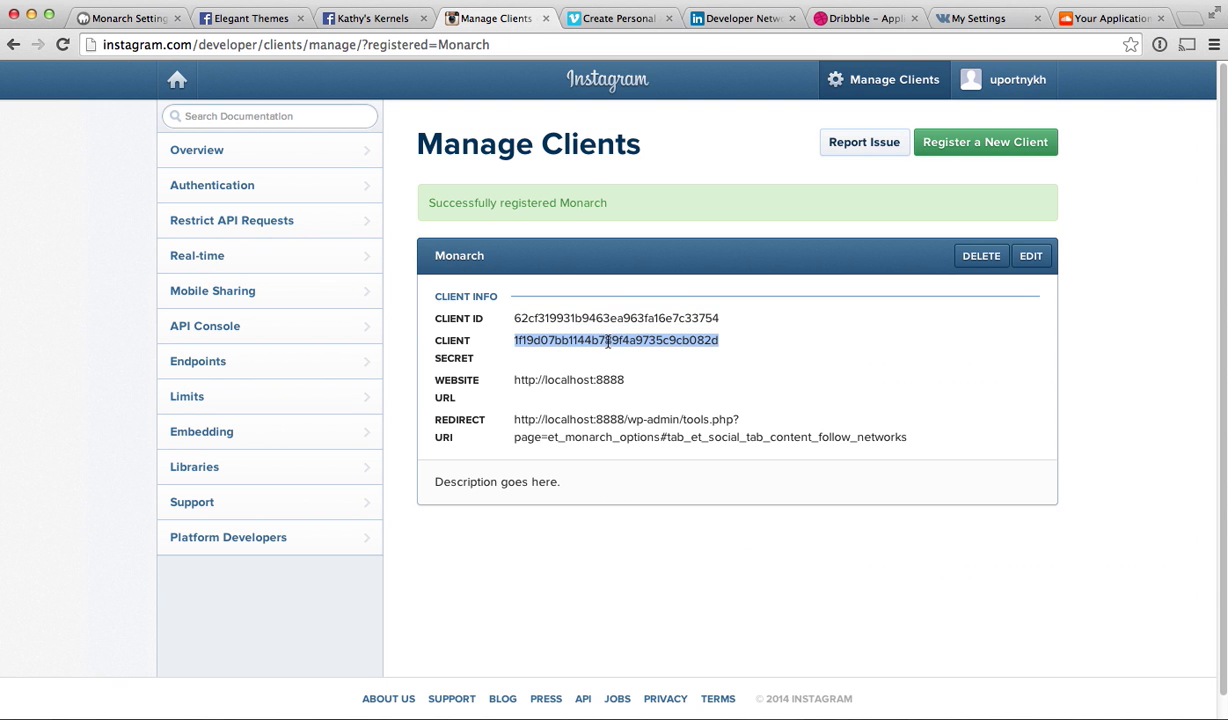
key("super+c")
left_click(125, 18)
left_click(640, 572)
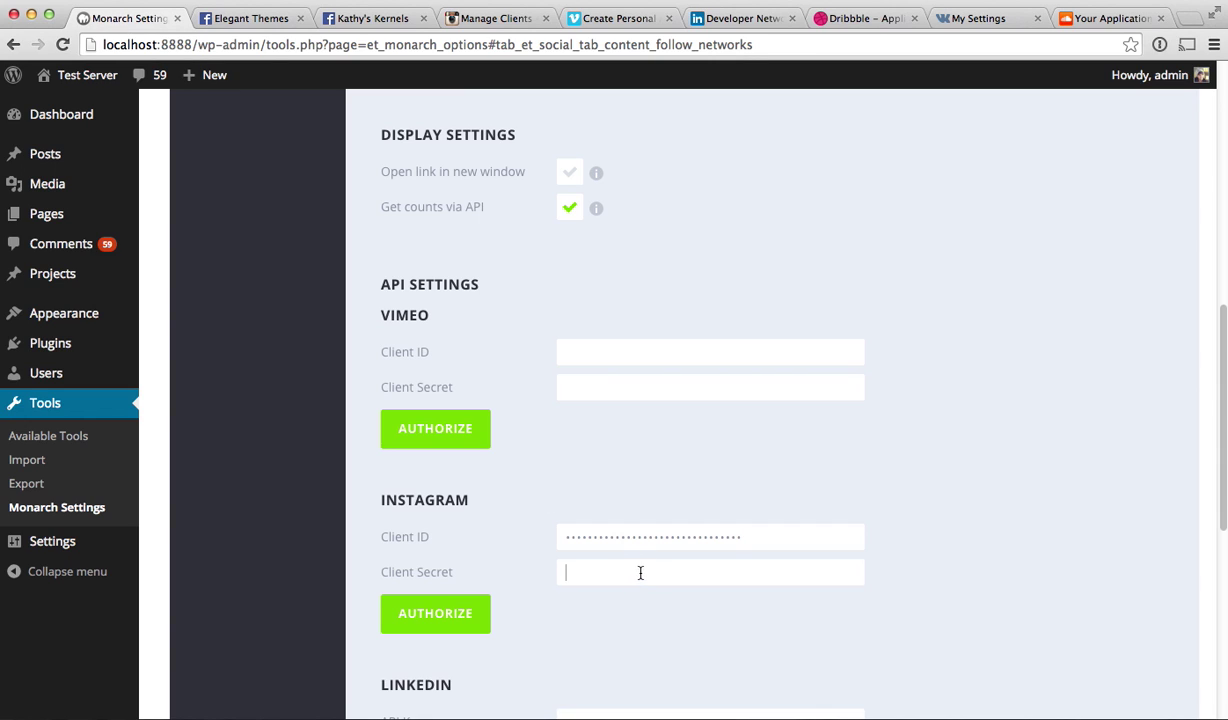
key("super+v")
left_click(455, 617)
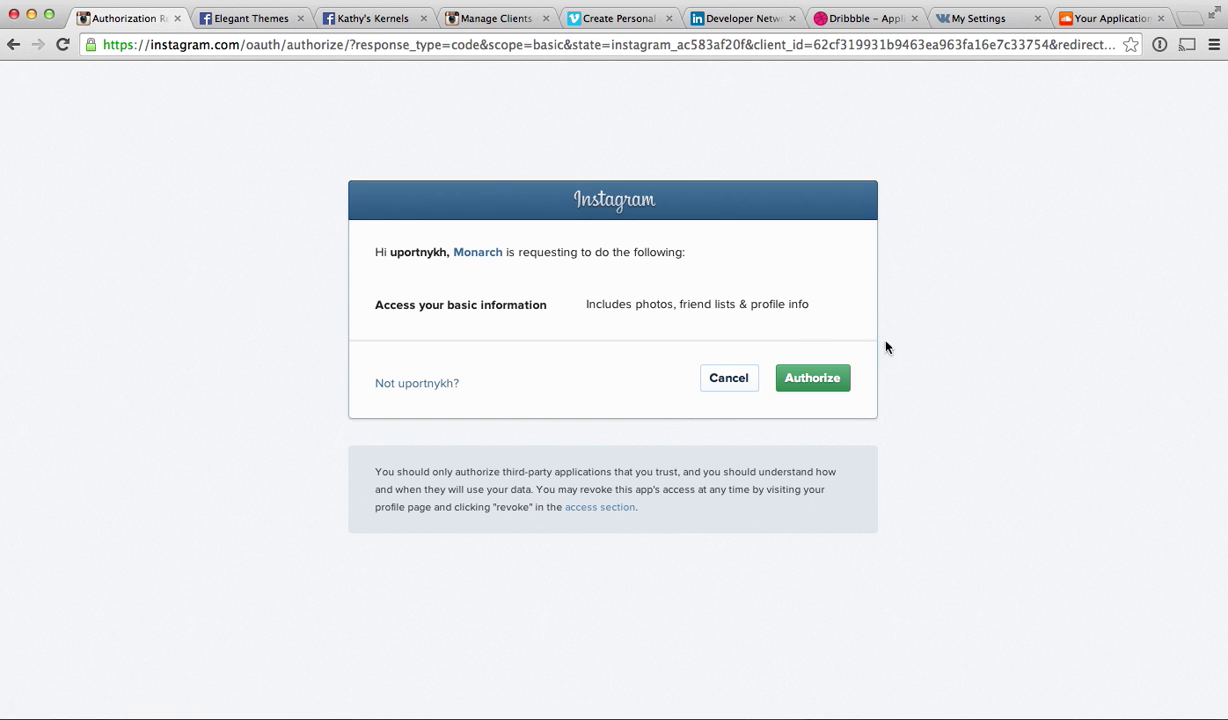
left_click(813, 378)
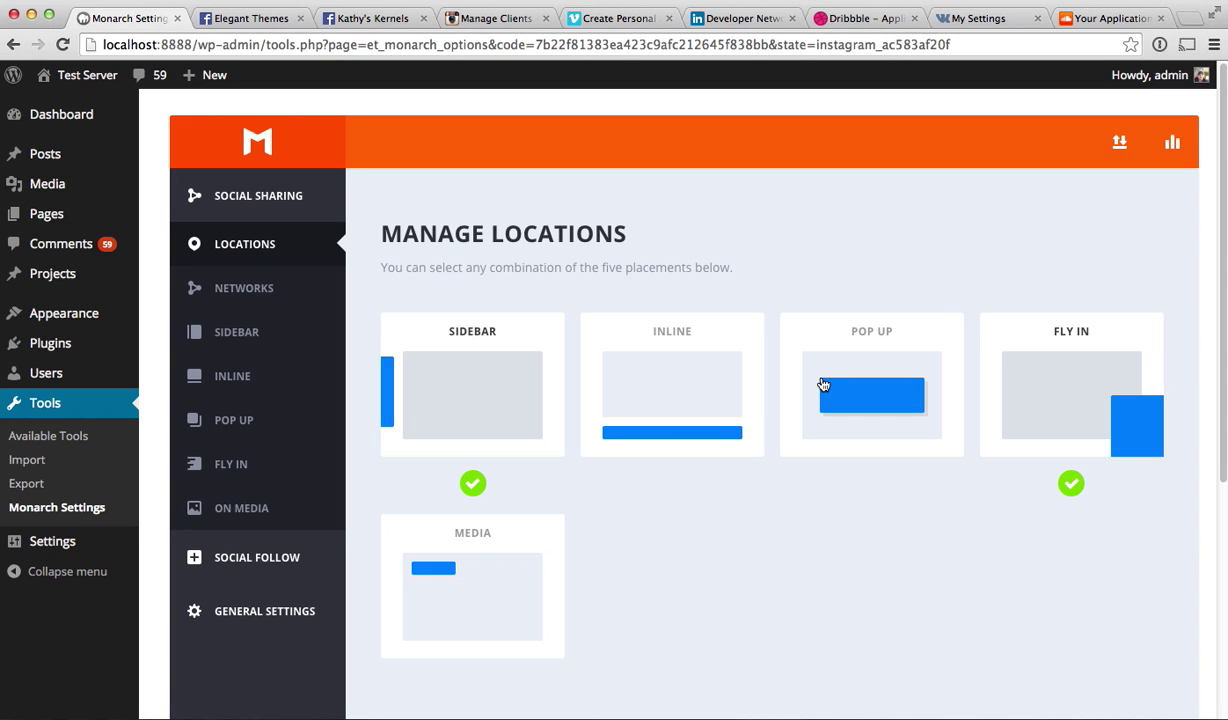
- Open Monarch's Social Follow settings, then switch to LinkedIn's developer application list
left_click(262, 557)
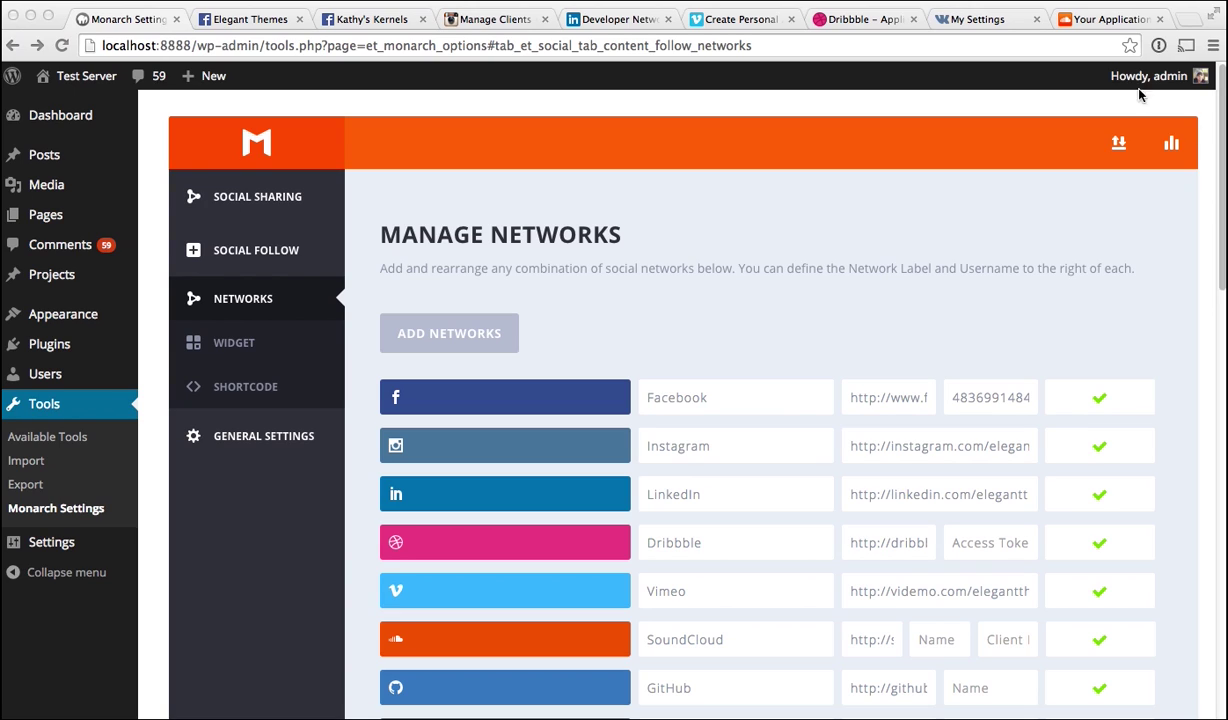
left_click(567, 15)
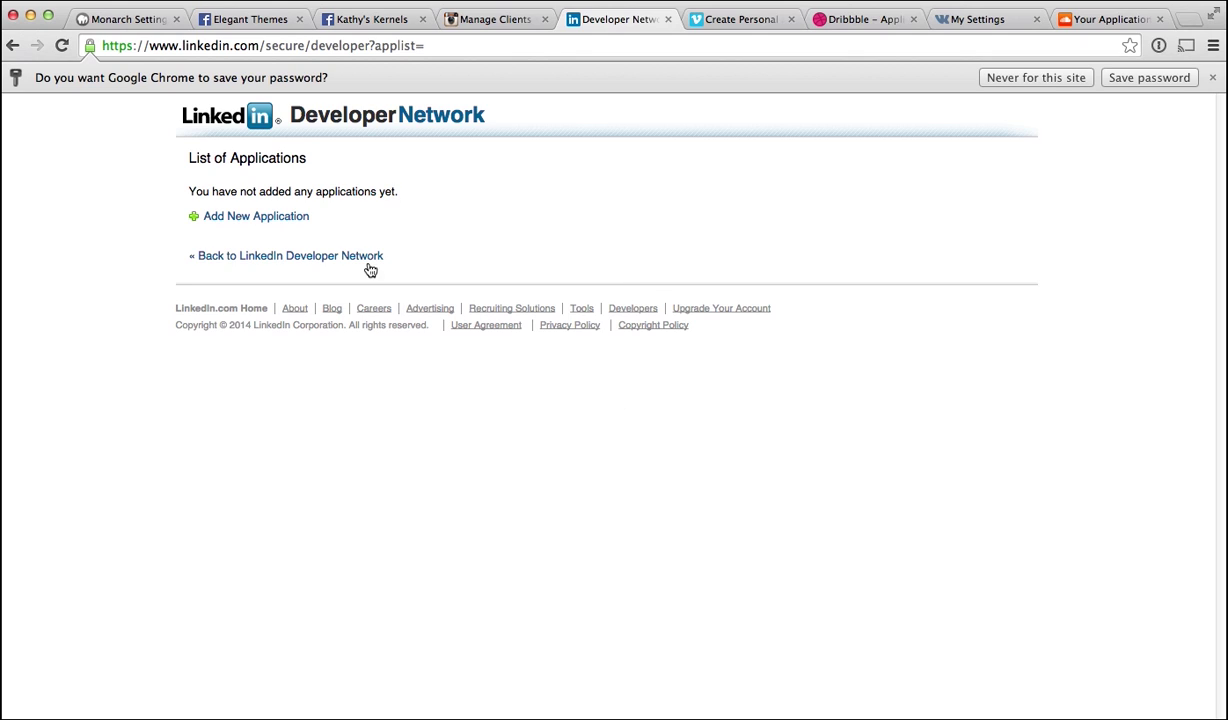
left_click(256, 217)
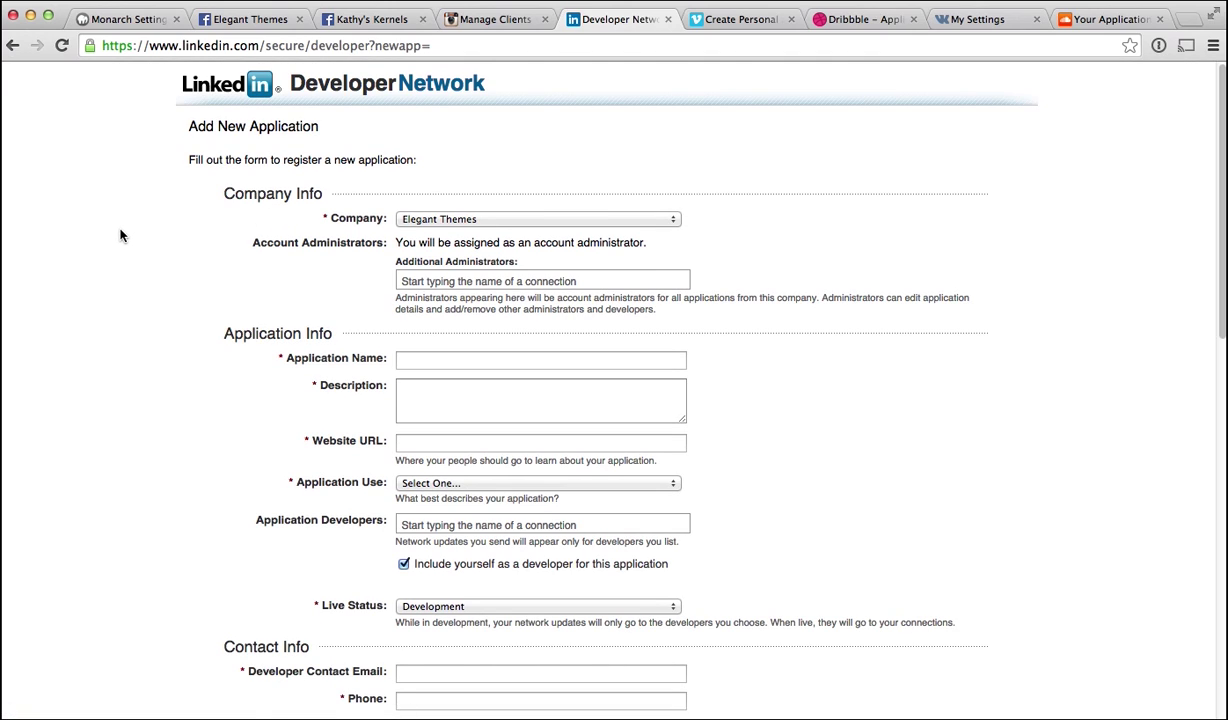
scroll(121, 232, "down", 3)
scroll(120, 232, "up", 3)
left_click(442, 358)
type("Mona")
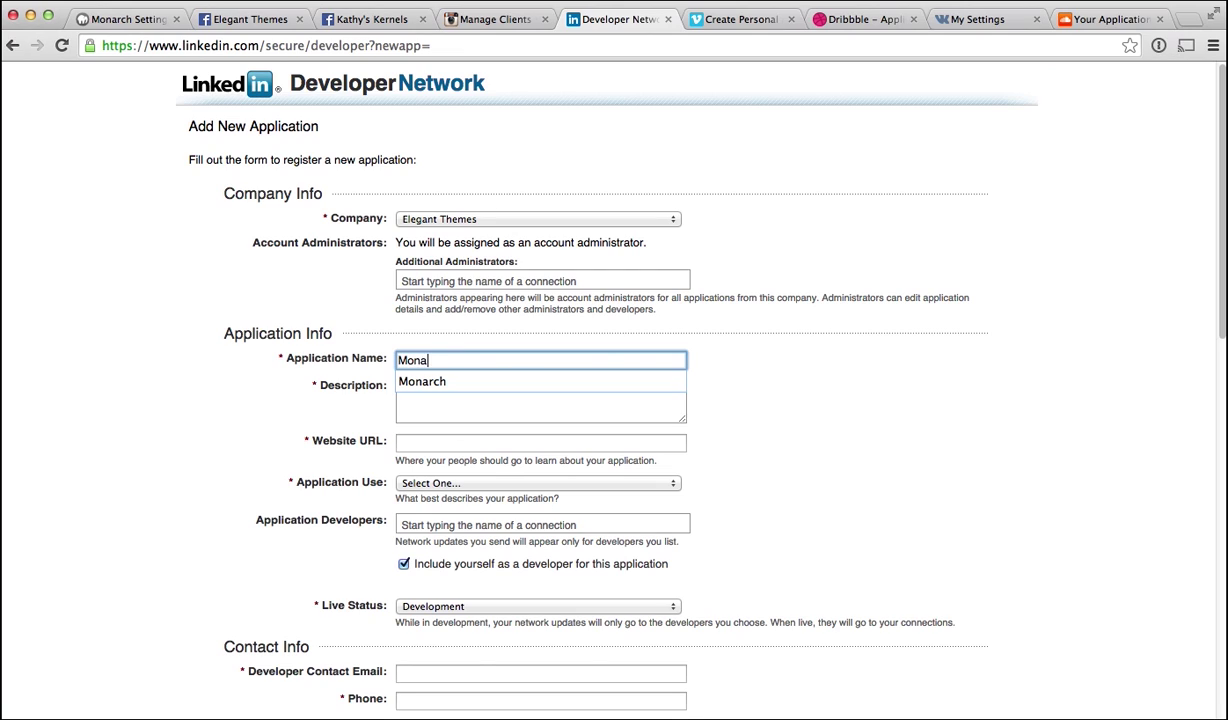
type("rch")
key("Tab")
type("Desc")
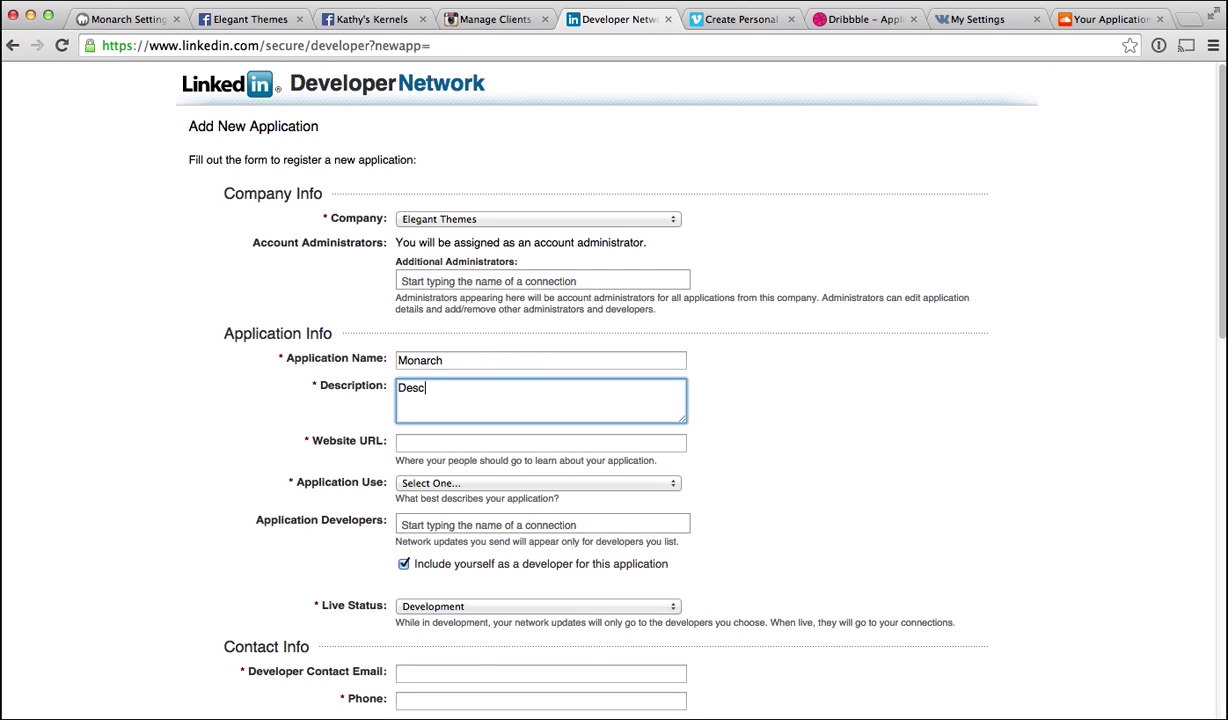
type("ription goes here.")
left_click(482, 441)
type("ht")
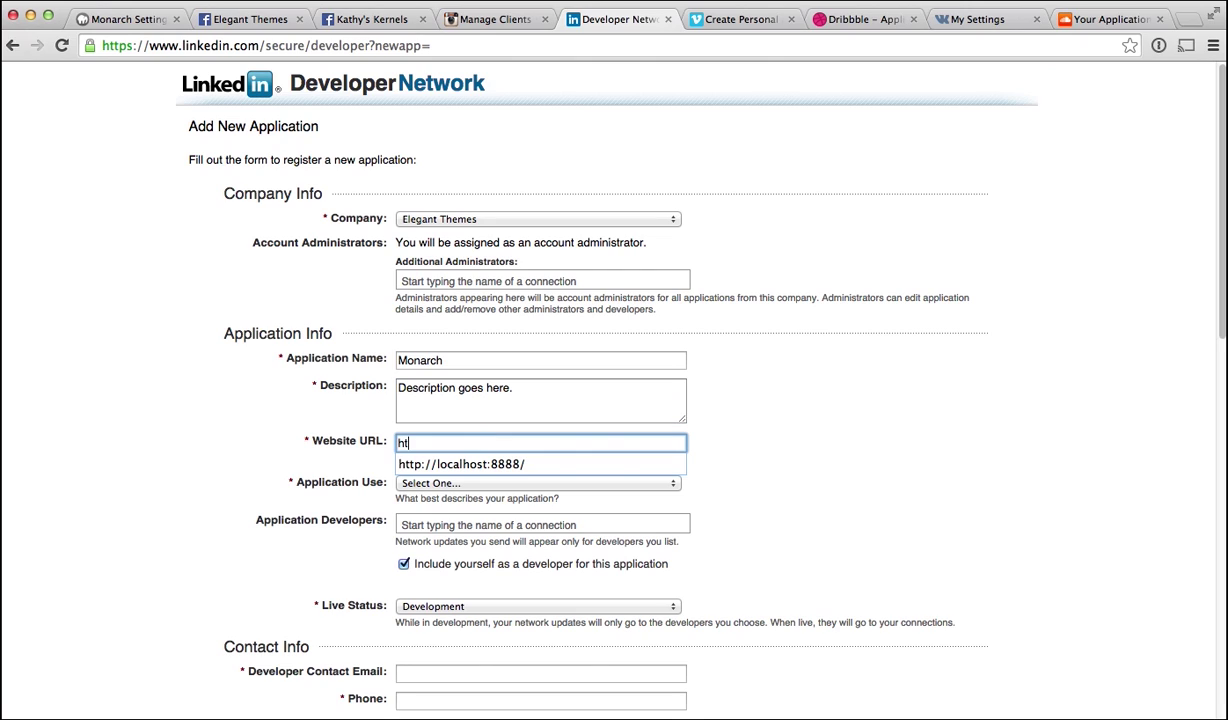
type("tp:")
key("Down")
key("Return")
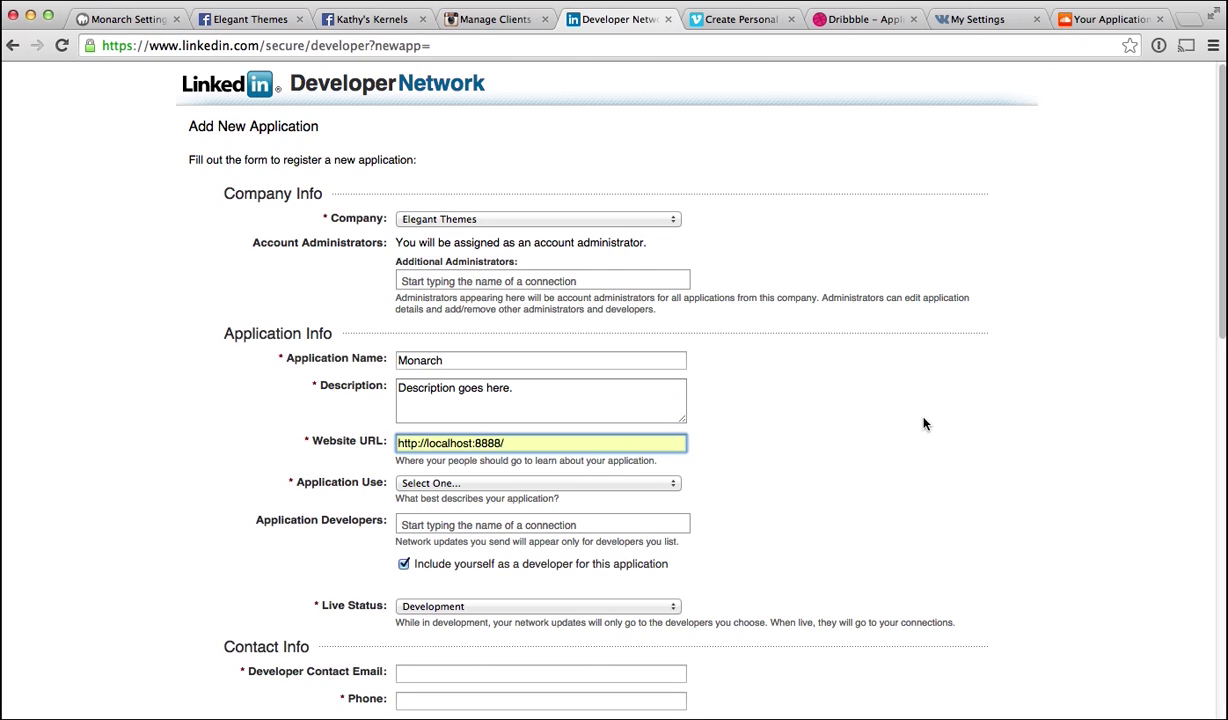
left_click(924, 424)
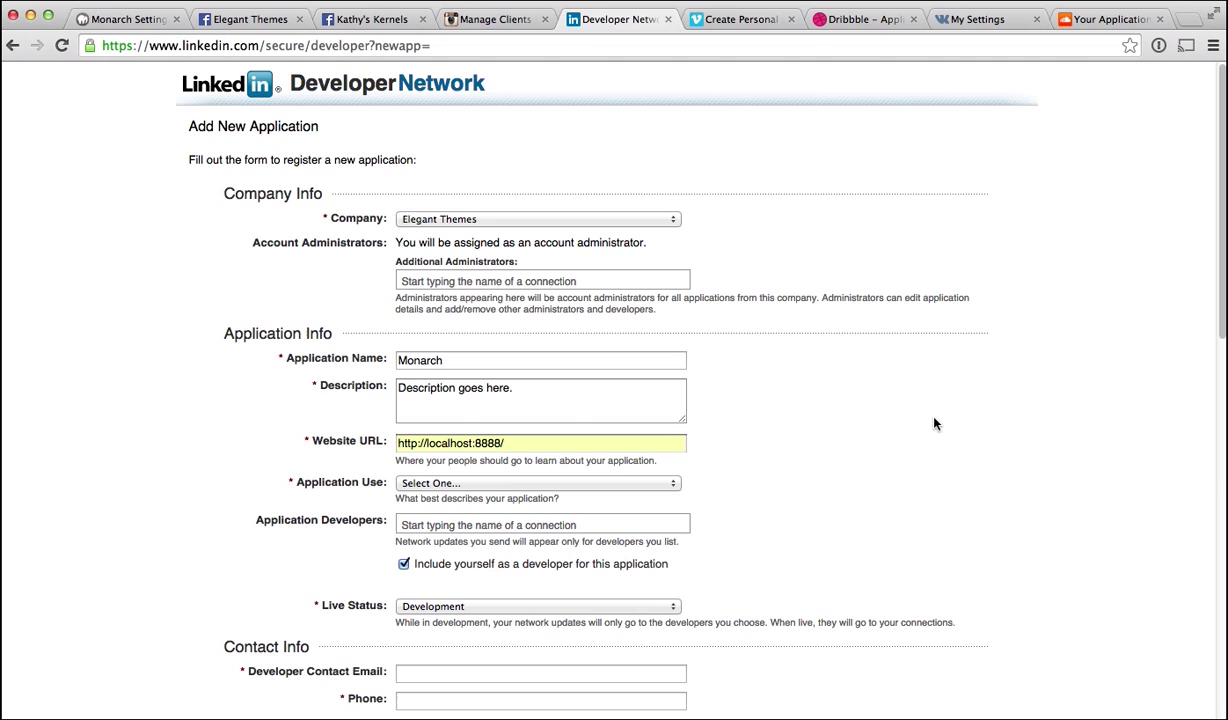
- Set the application use to Events and the live status to Live
scroll(921, 406, "down", 1)
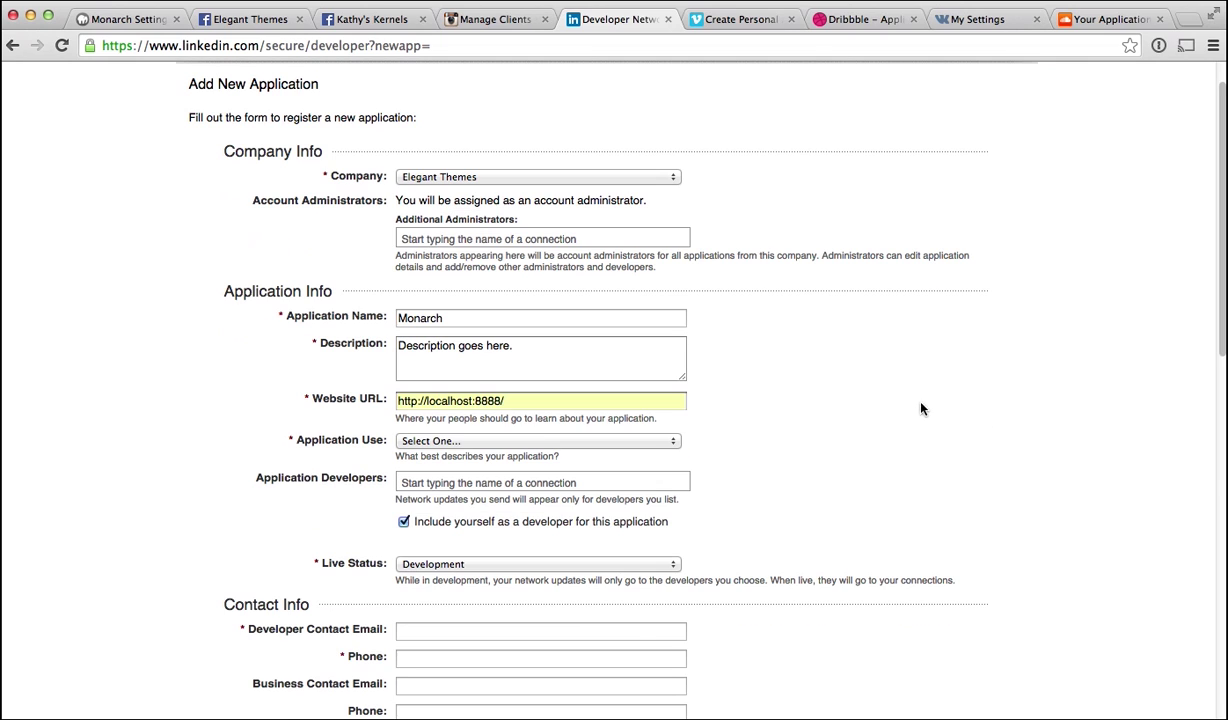
left_click(568, 441)
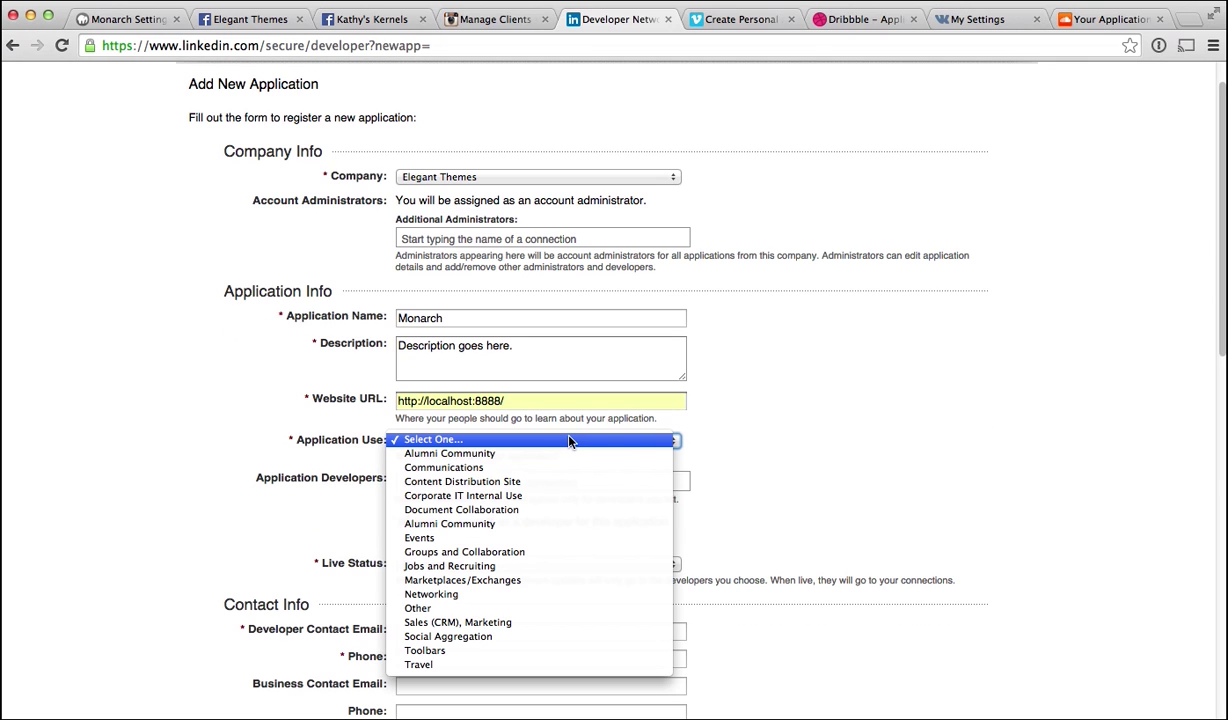
left_click(470, 537)
scroll(815, 368, "down", 2)
scroll(815, 368, "down", 3)
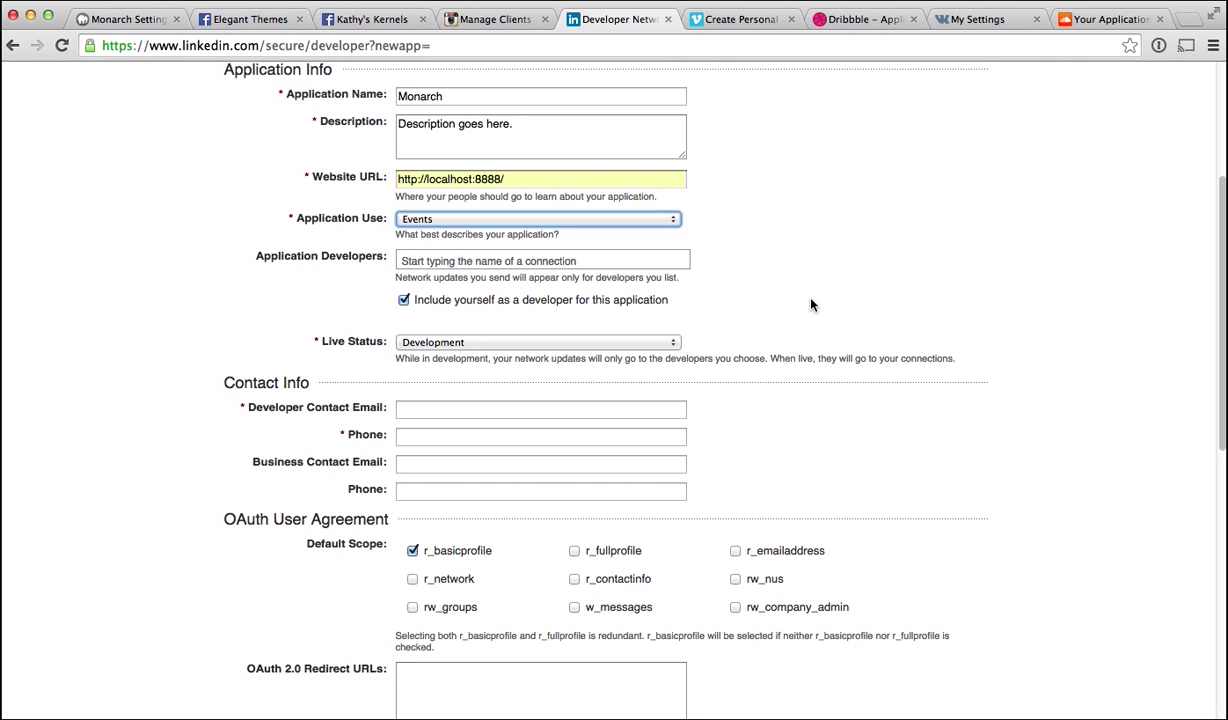
left_click(470, 344)
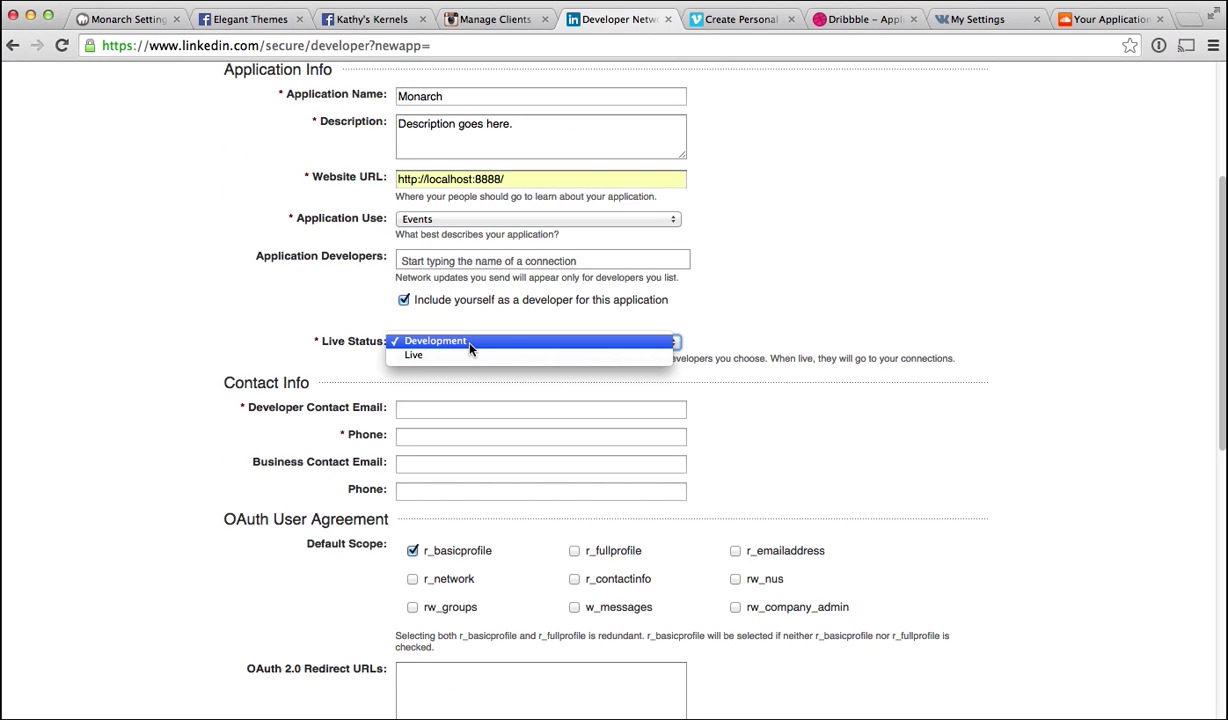
left_click(460, 355)
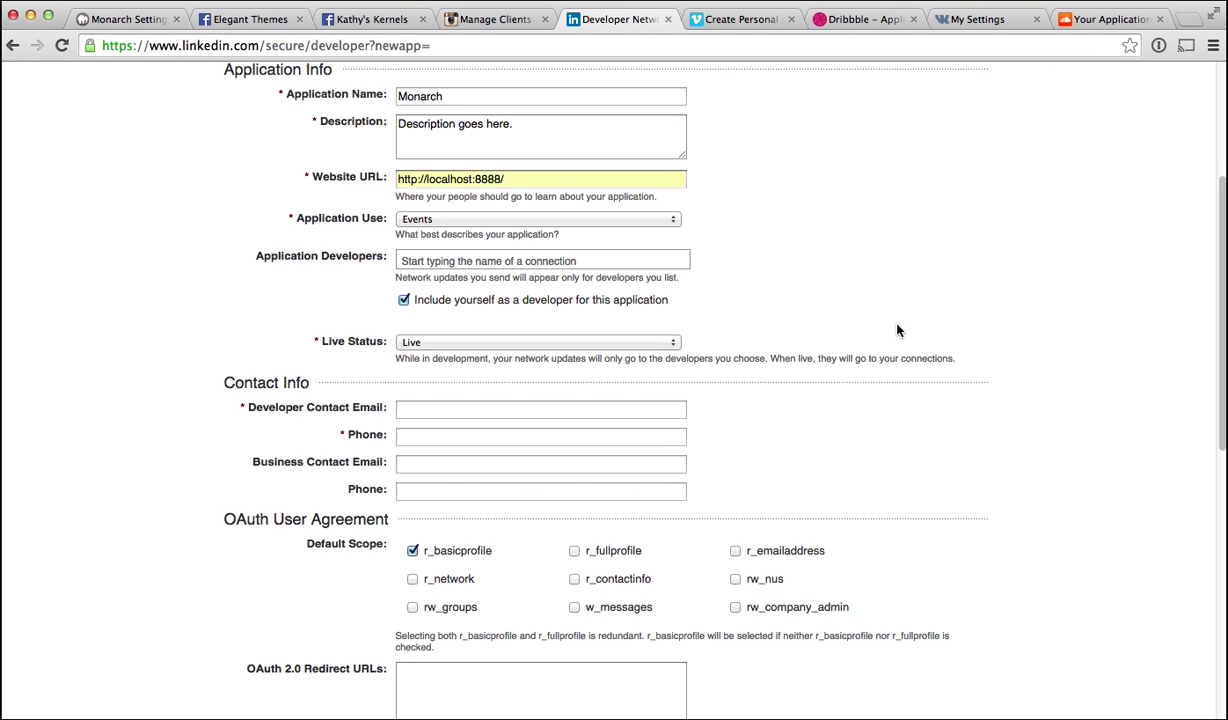
- Fill in the developer contact email from autocomplete and a contact phone number
scroll(897, 330, "down", 1)
left_click(481, 400)
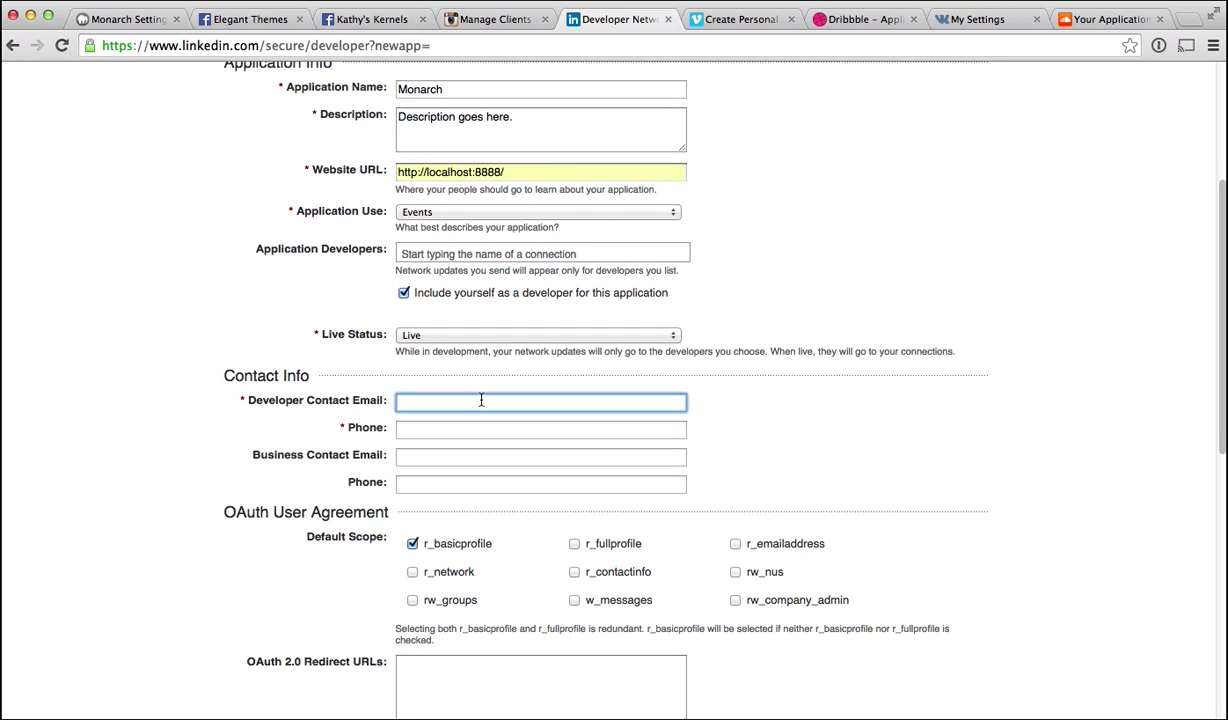
type("nic")
key("Down")
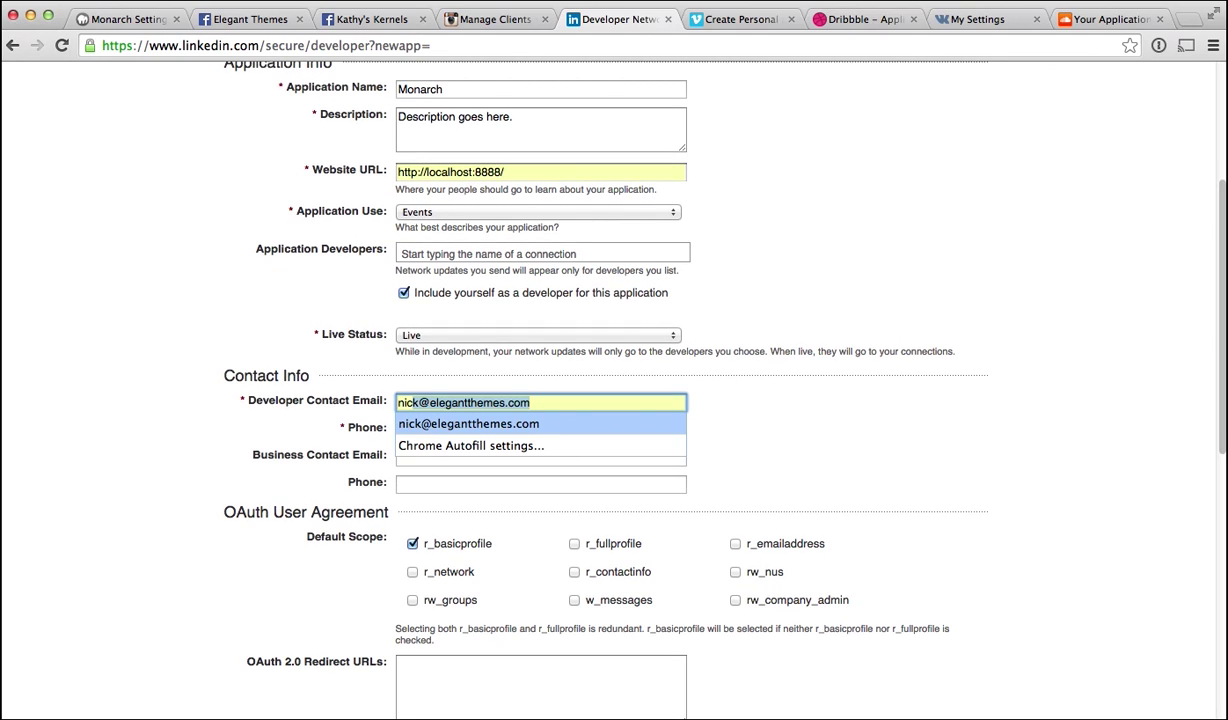
key("Return")
left_click(450, 429)
type("343434343")
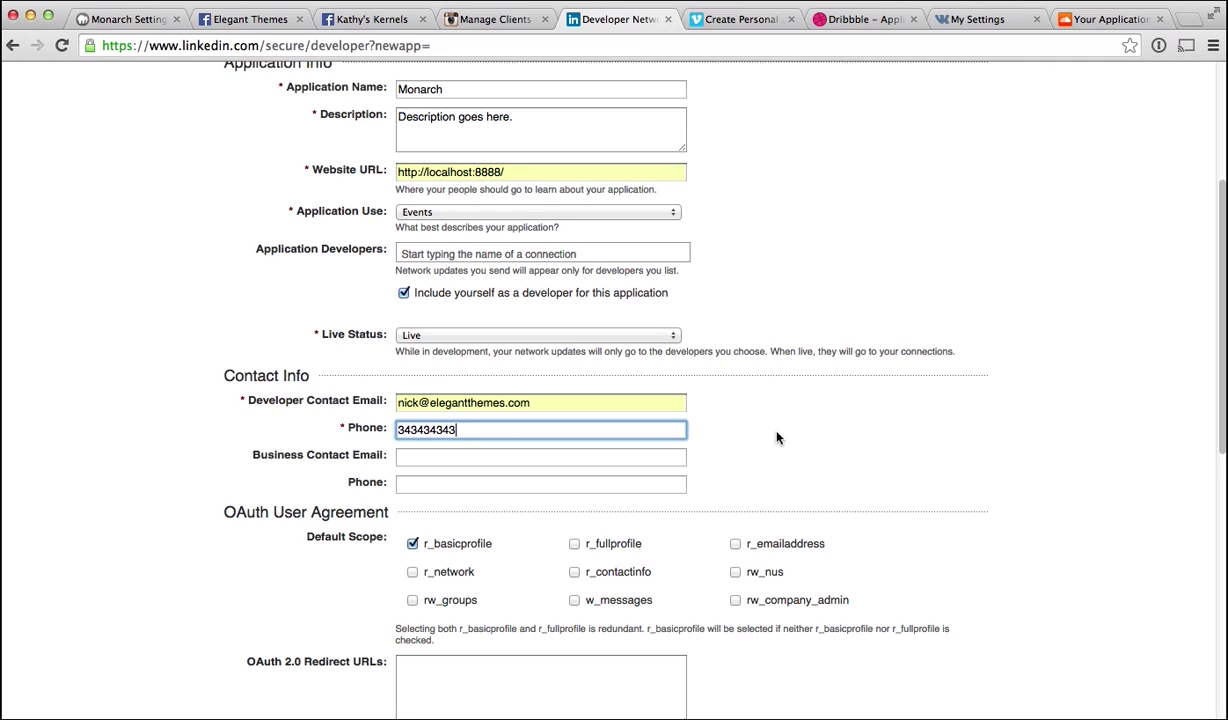
scroll(778, 430, "down", 2)
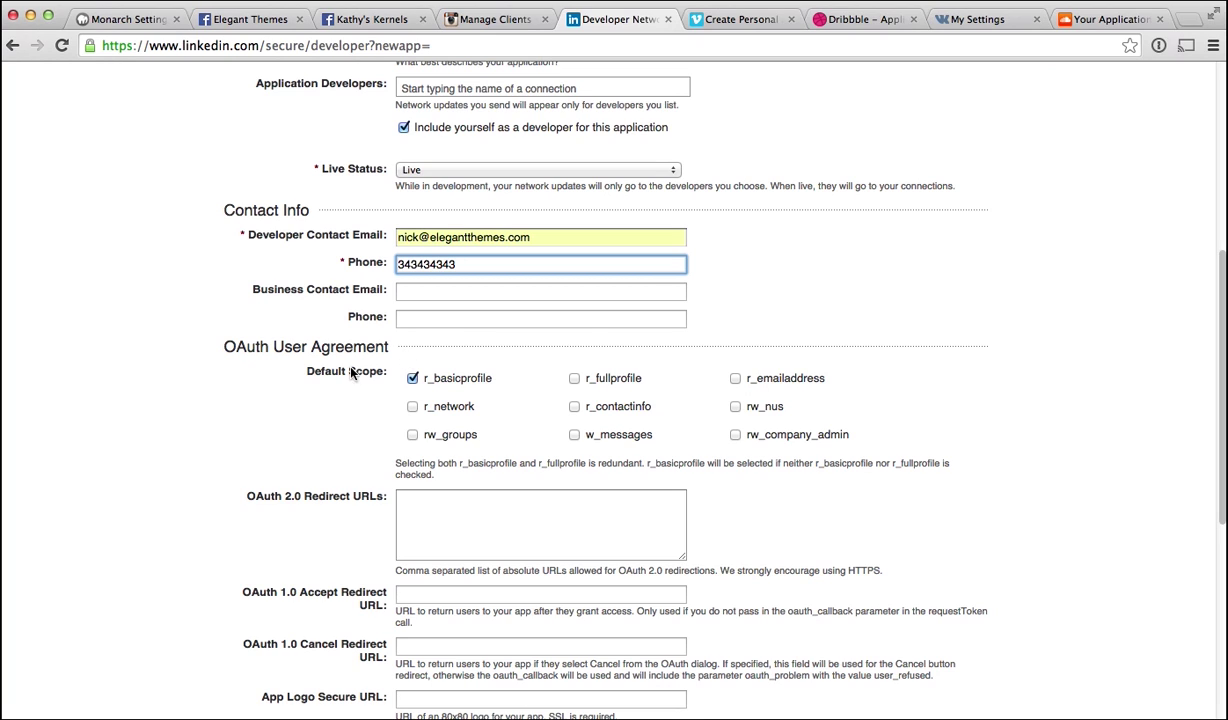
scroll(176, 399, "down", 3)
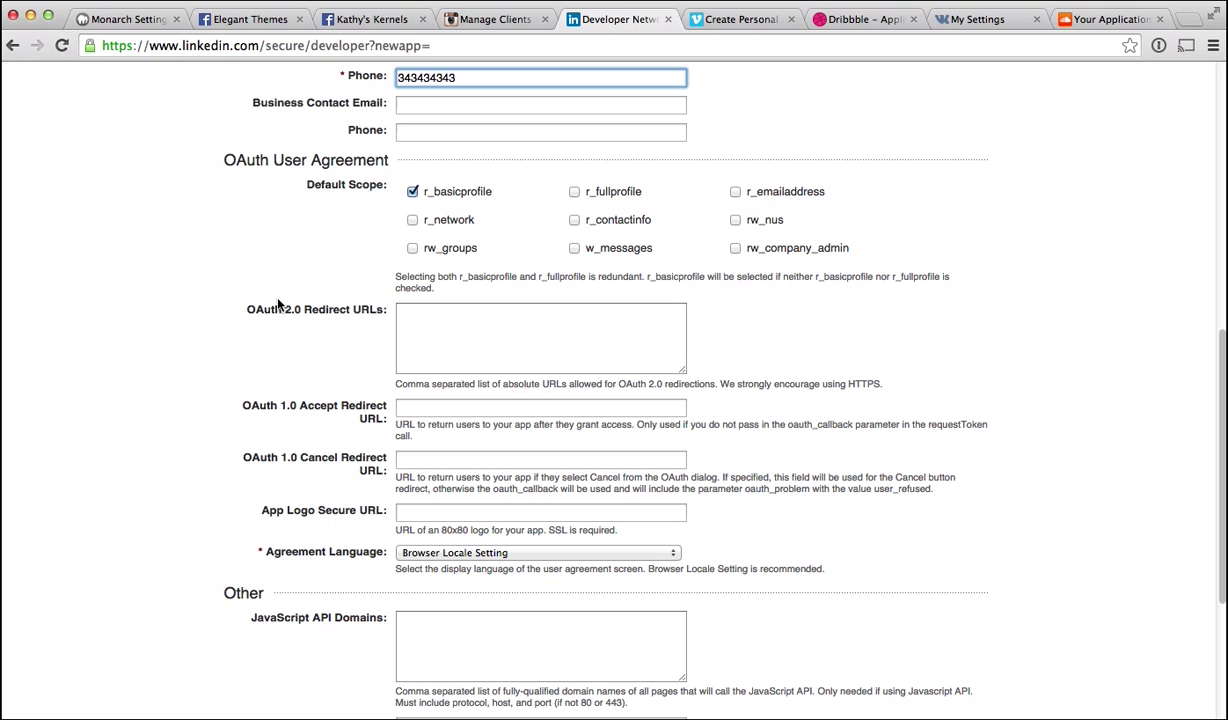
left_click(457, 330)
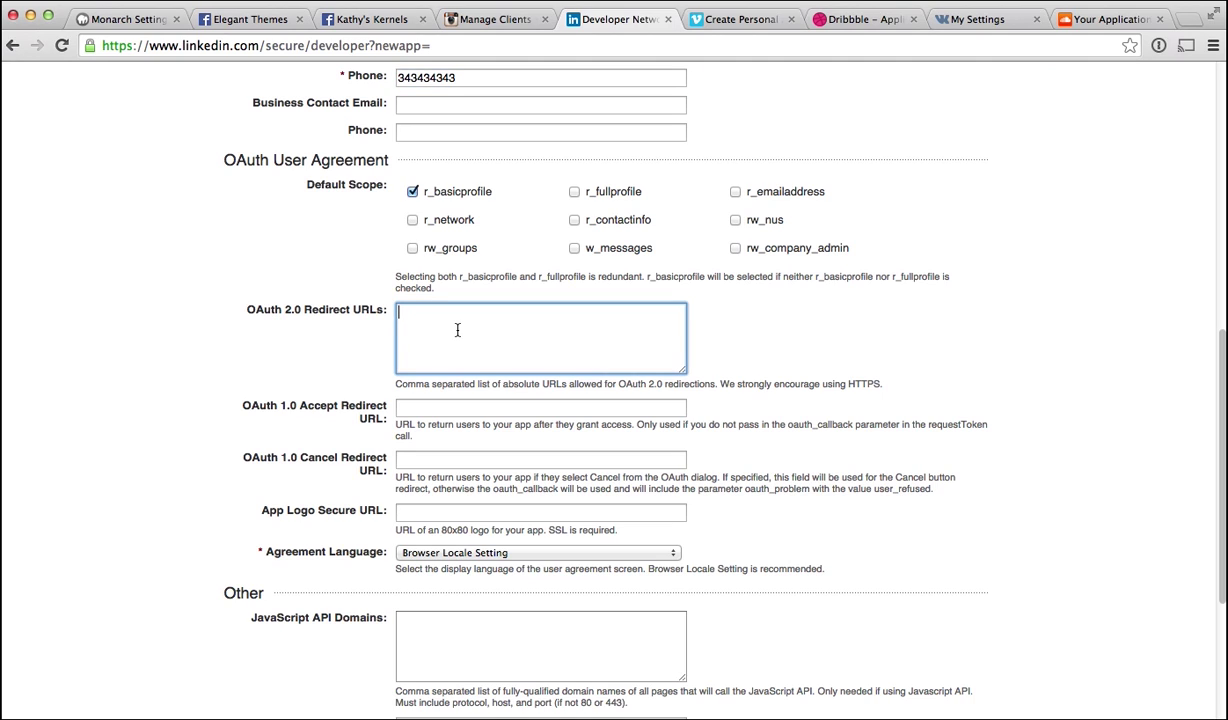
- Paste the Monarch settings page address as the OAuth 2.0 redirect URL, removing the #tab fragment
left_click(135, 21)
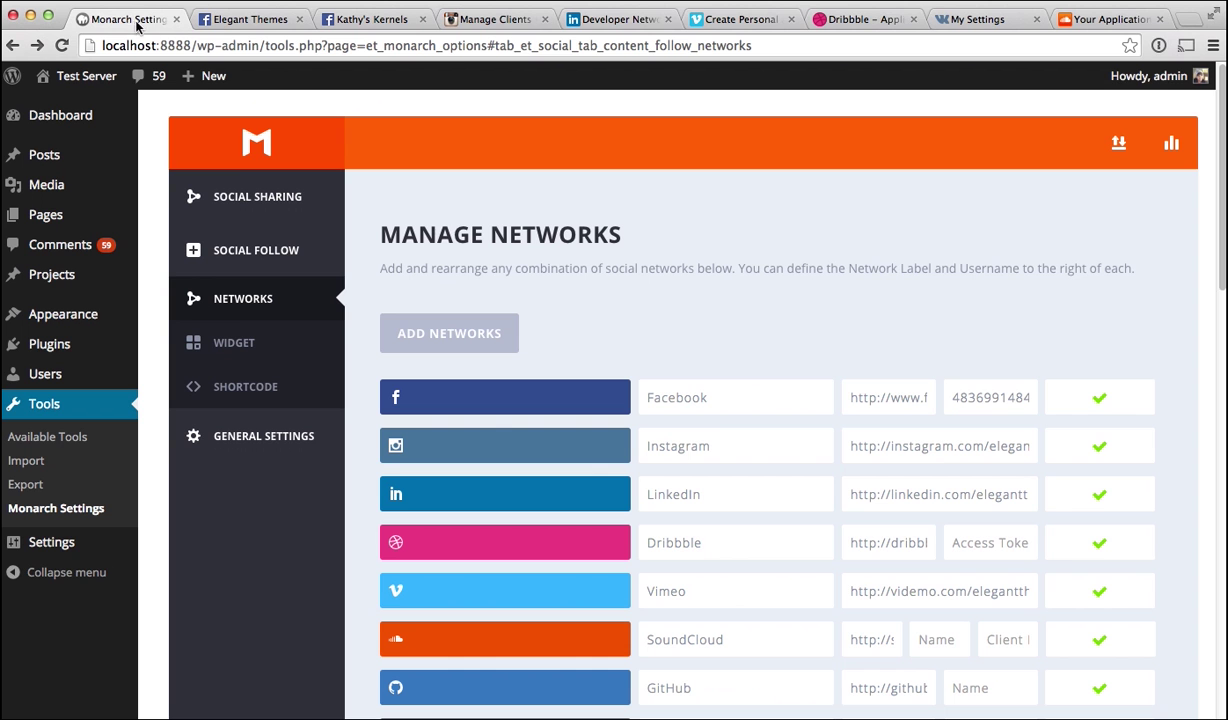
left_click(302, 45)
key("ctrl+c")
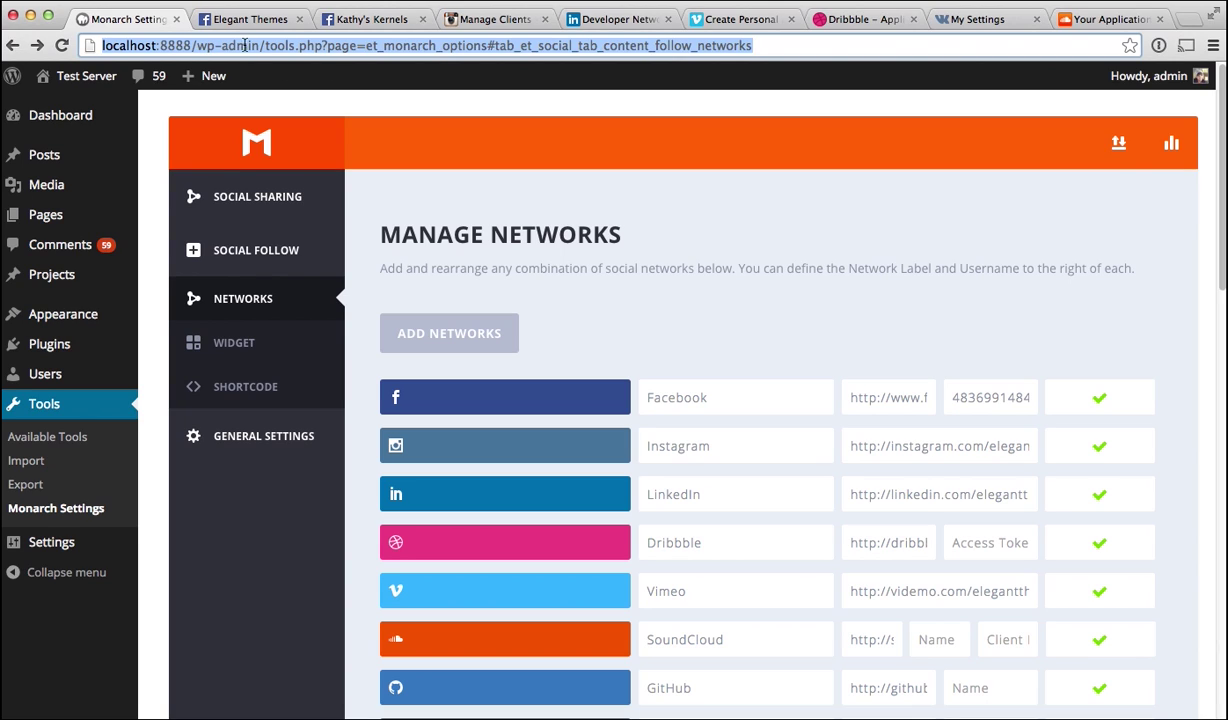
left_click(584, 20)
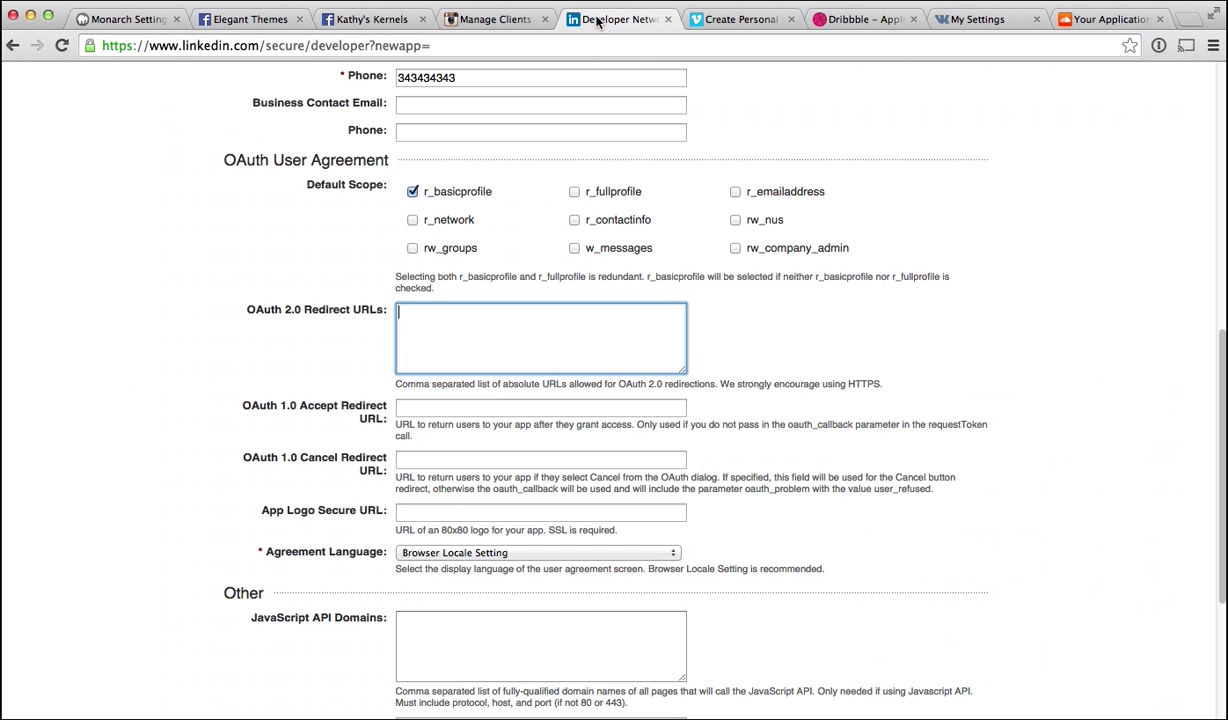
key("ctrl+v")
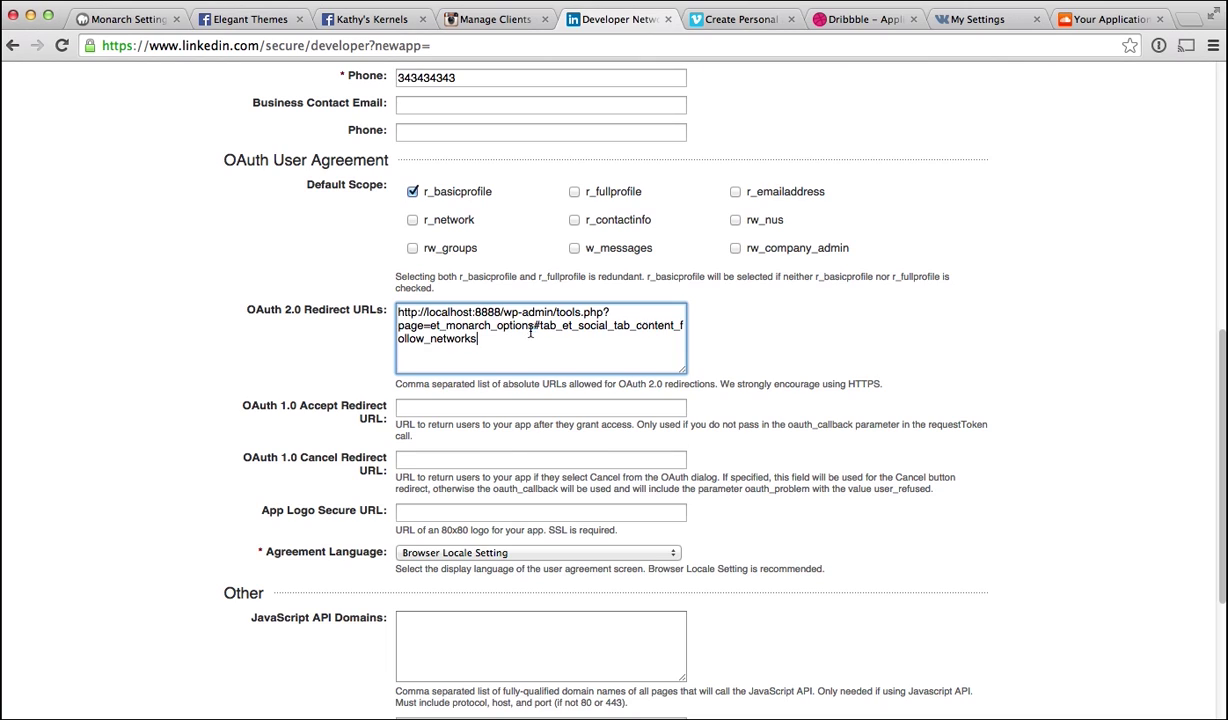
left_click_drag(526, 343, 536, 326)
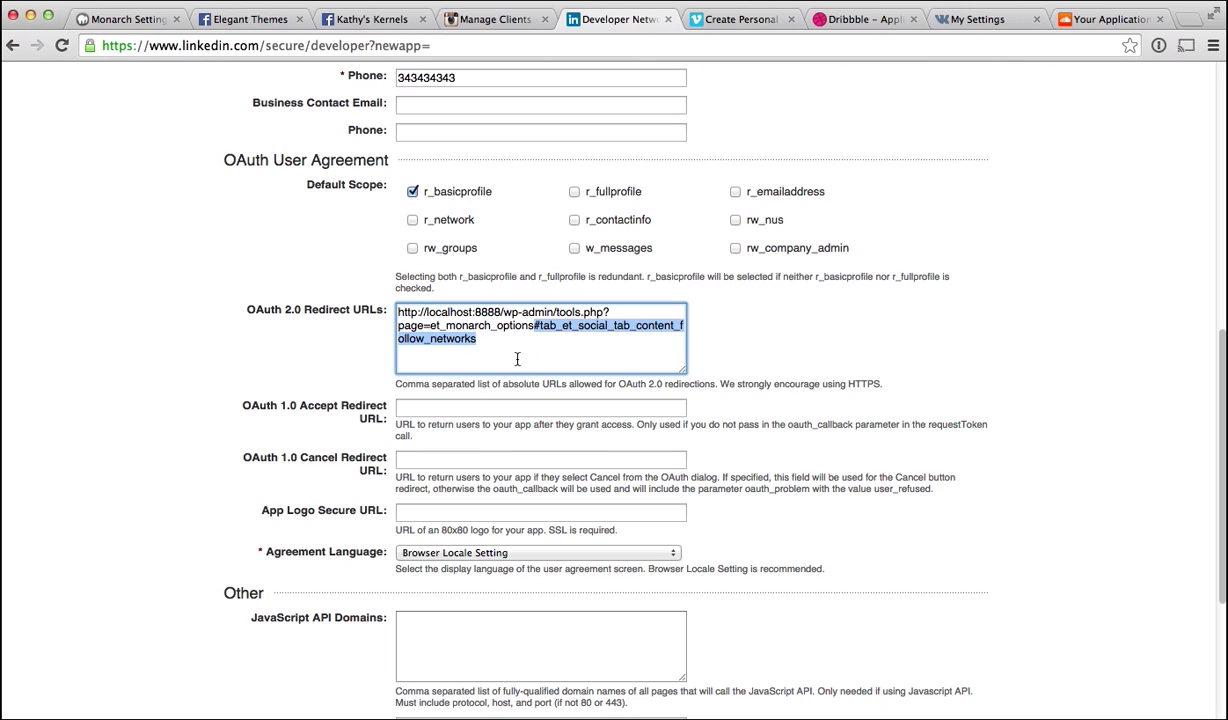
key("BackSpace")
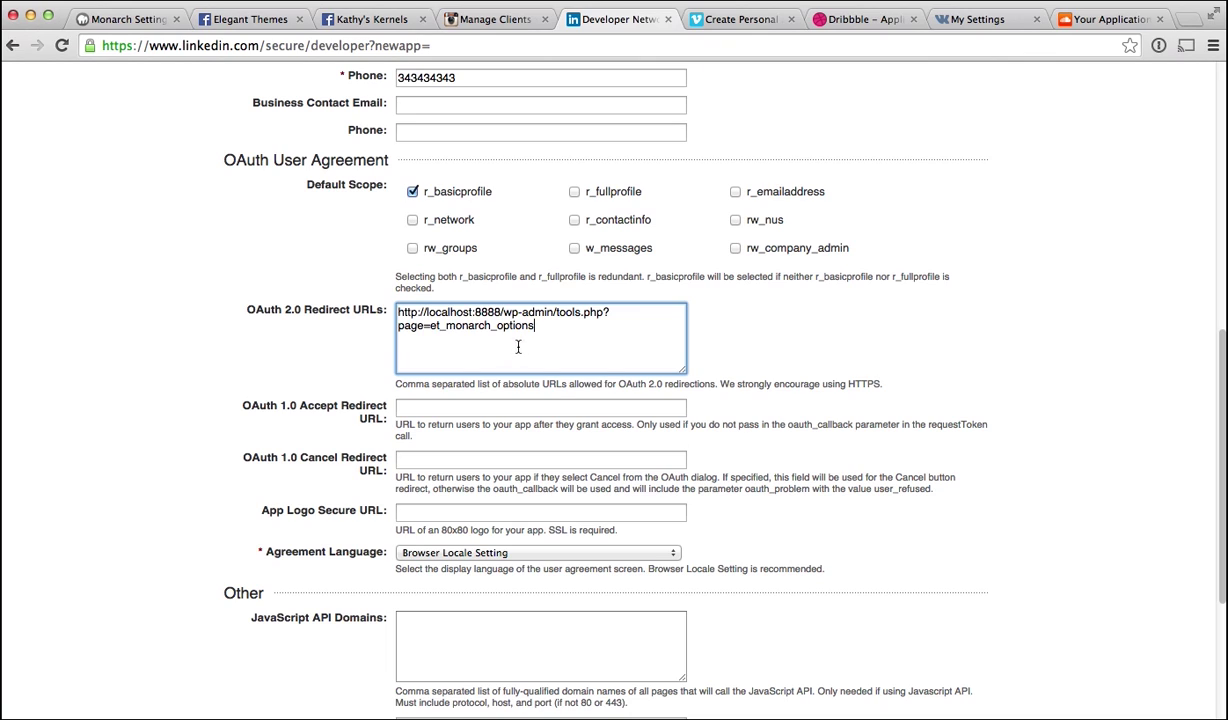
- Use the same URL as the OAuth 1.0 accept redirect and agree to the API Terms of Use
left_click_drag(645, 335, 288, 300)
key("ctrl+c")
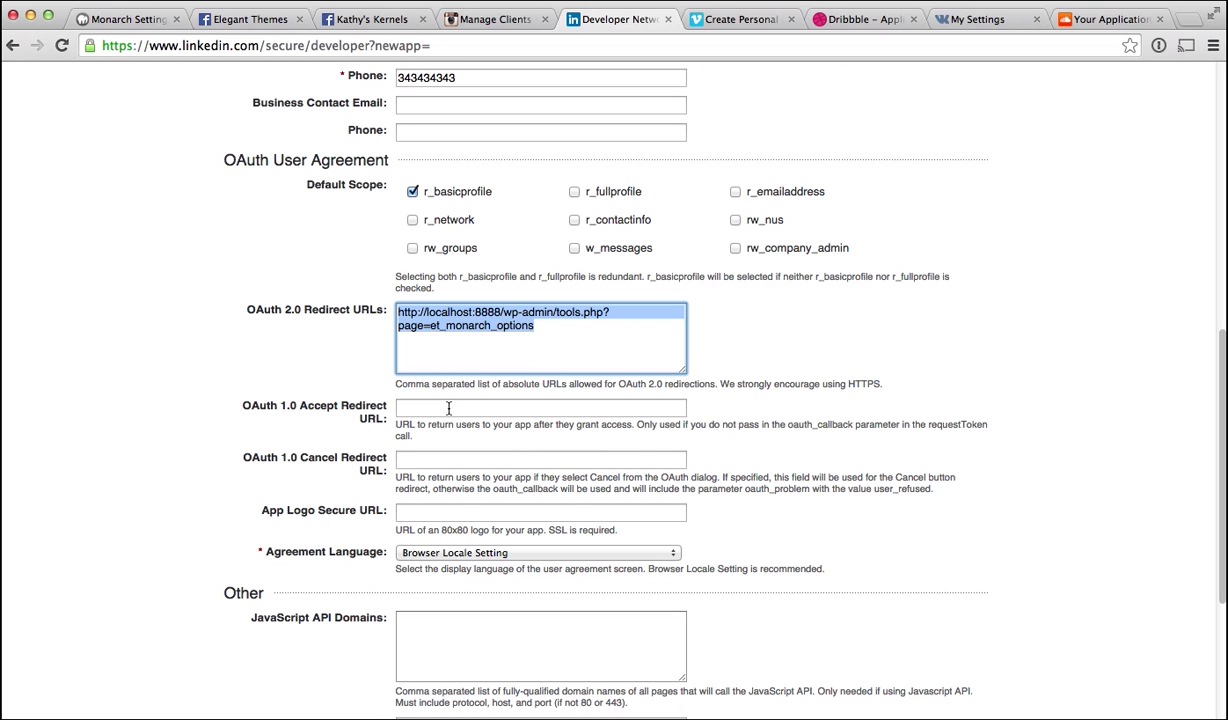
left_click(448, 408)
key("ctrl+v")
left_click(120, 314)
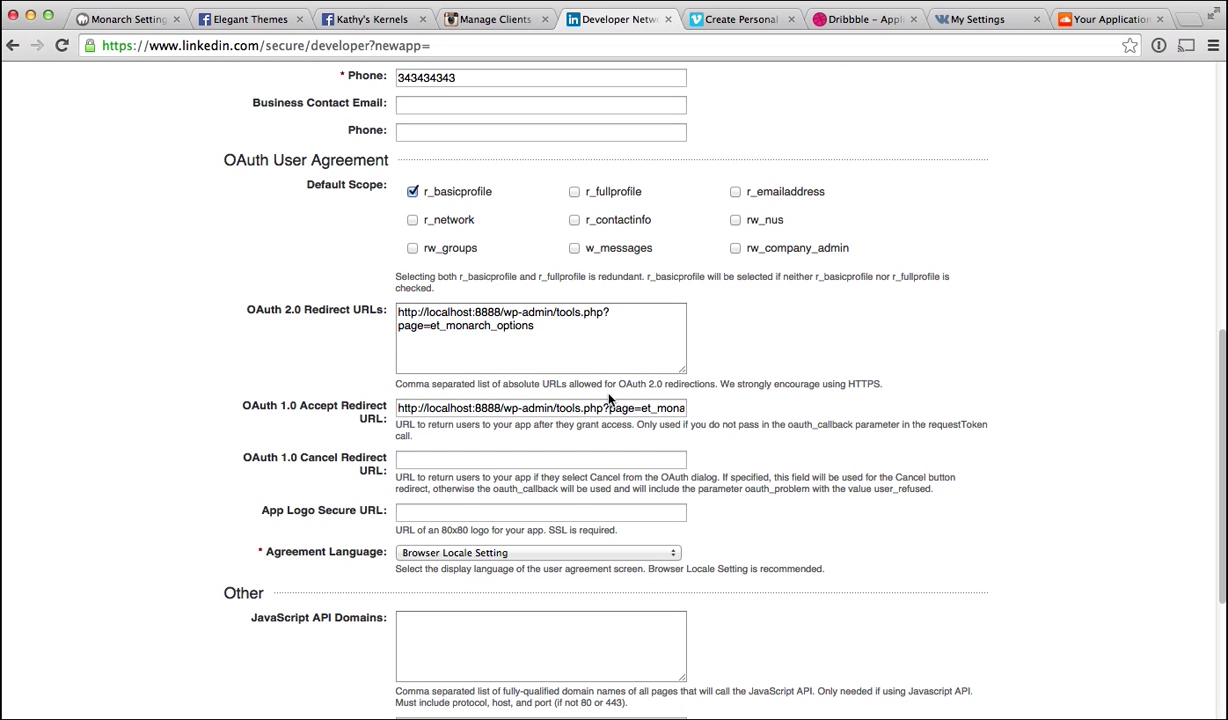
left_click_drag(609, 407, 836, 411)
left_click(850, 406)
scroll(885, 400, "down", 4)
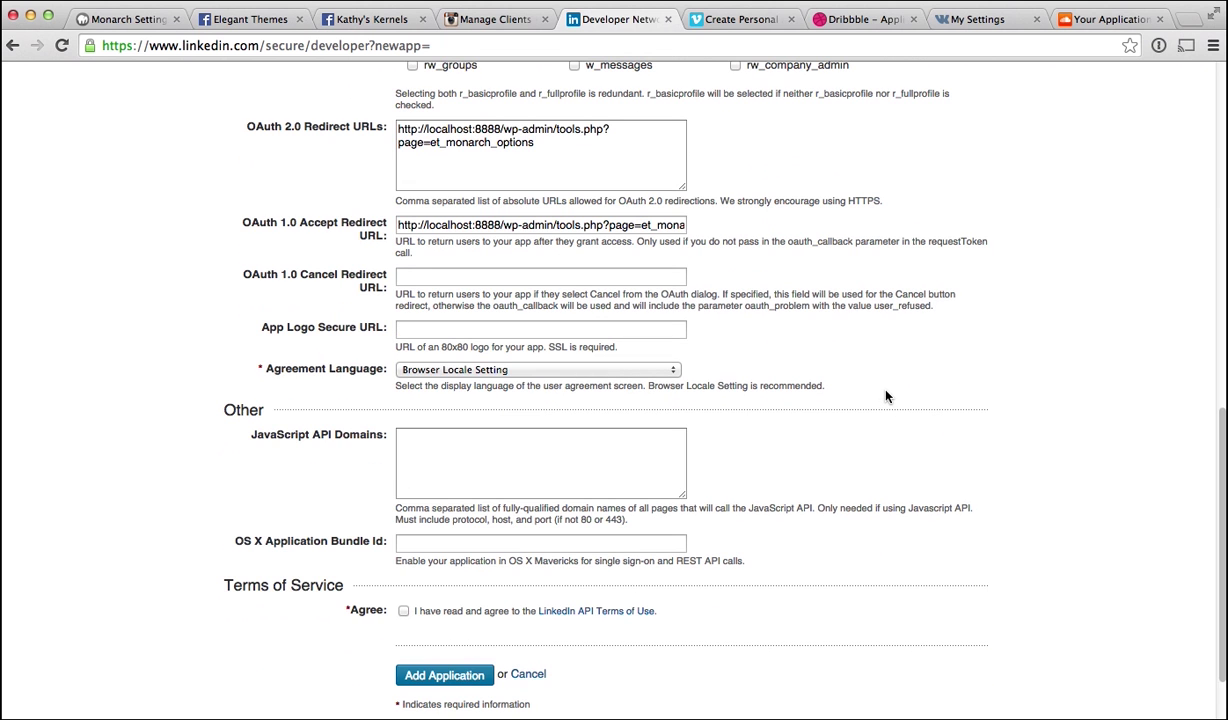
scroll(885, 397, "down", 1)
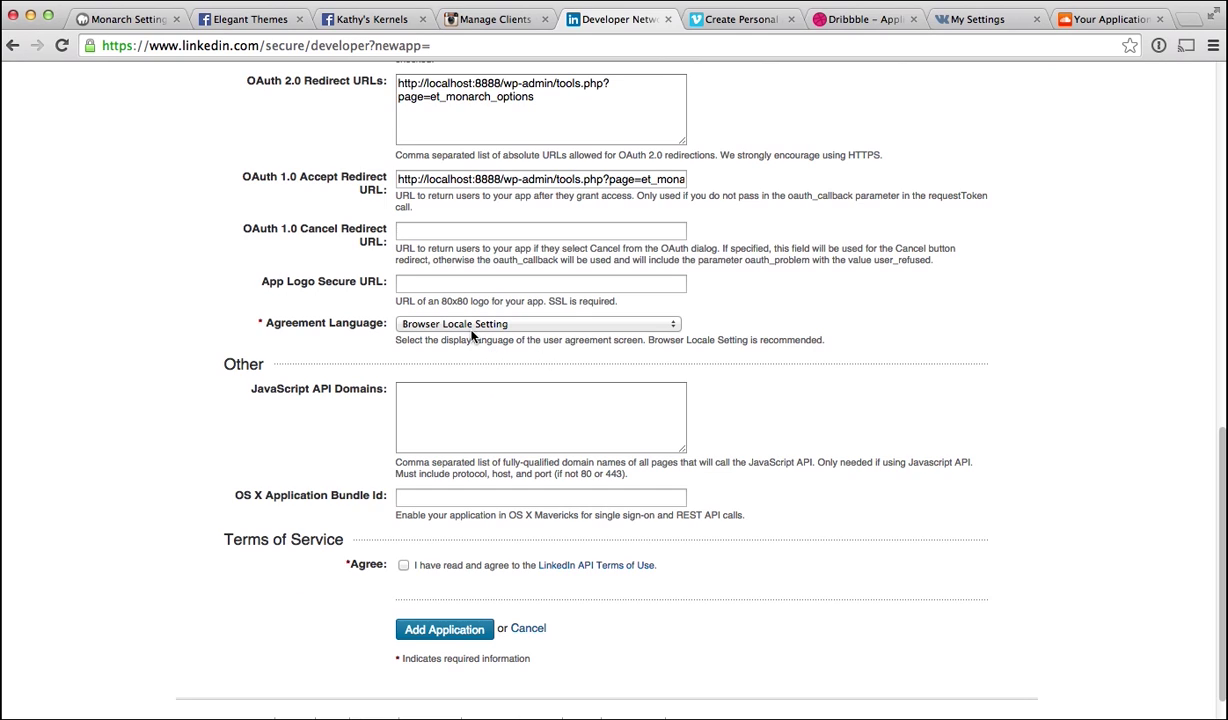
left_click(403, 565)
- Create the LinkedIn application and paste its API key into Monarch's LinkedIn settings
left_click(452, 631)
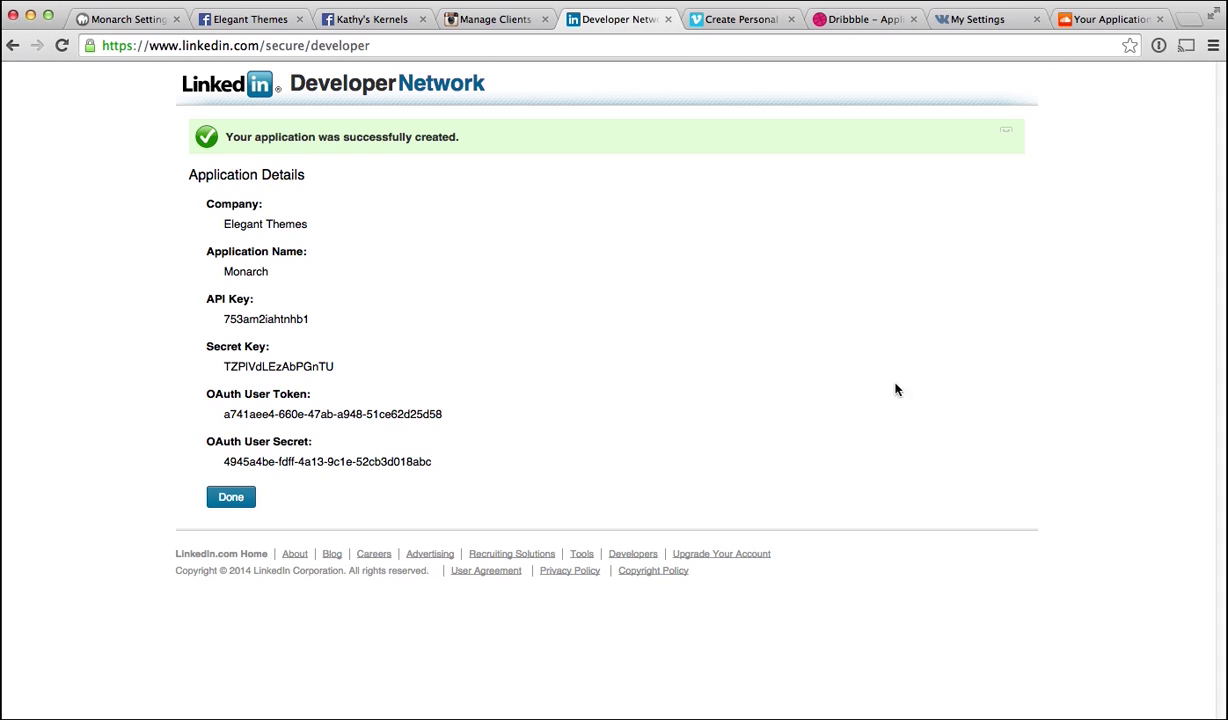
double_click(276, 319)
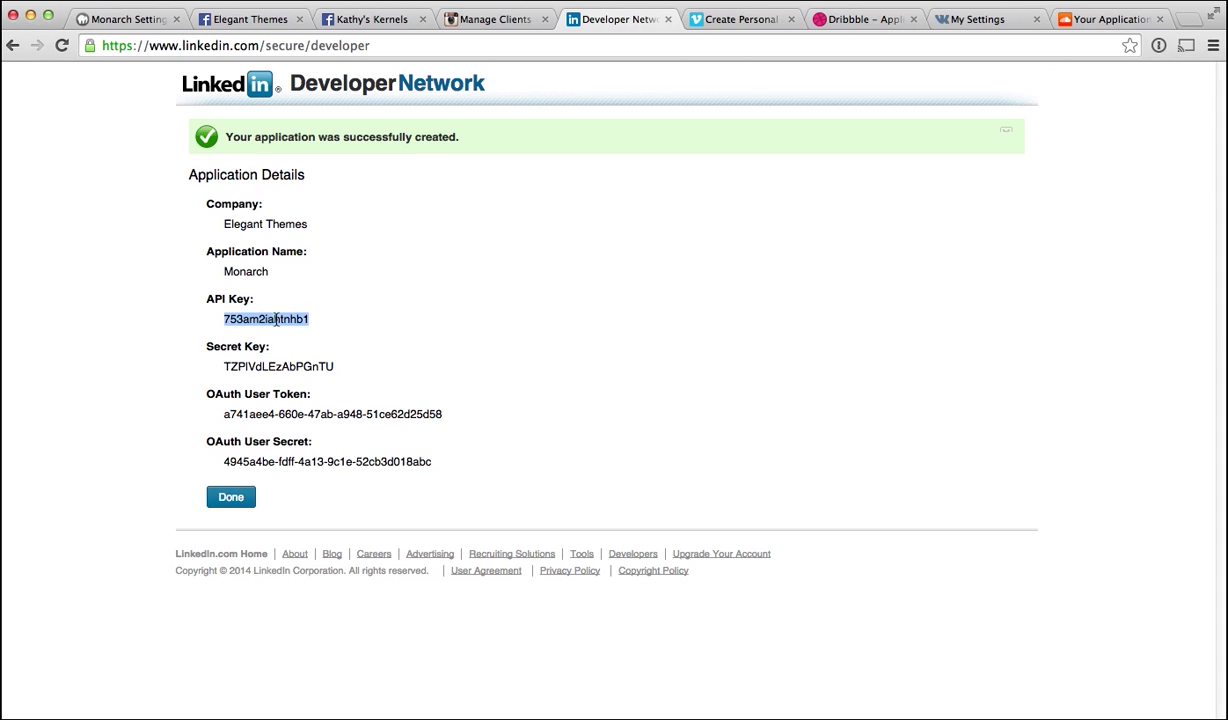
left_click(110, 20)
scroll(650, 365, "down", 5)
scroll(662, 381, "down", 1)
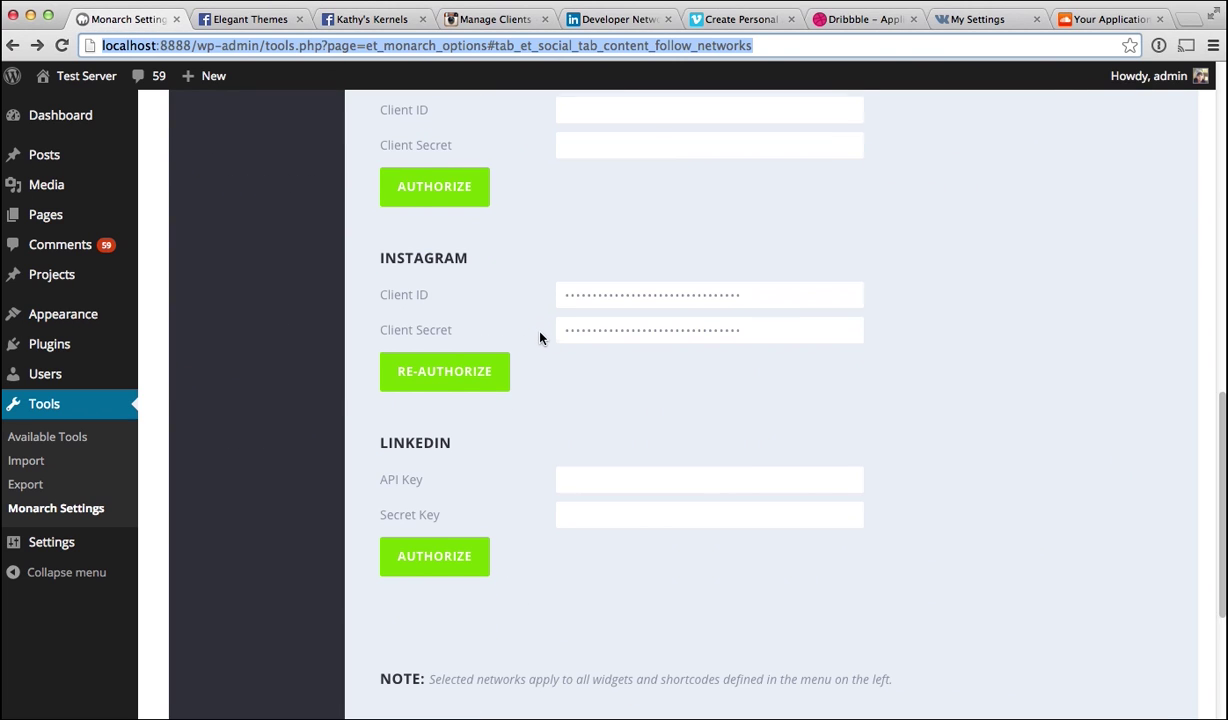
left_click(600, 478)
key("ctrl+v")
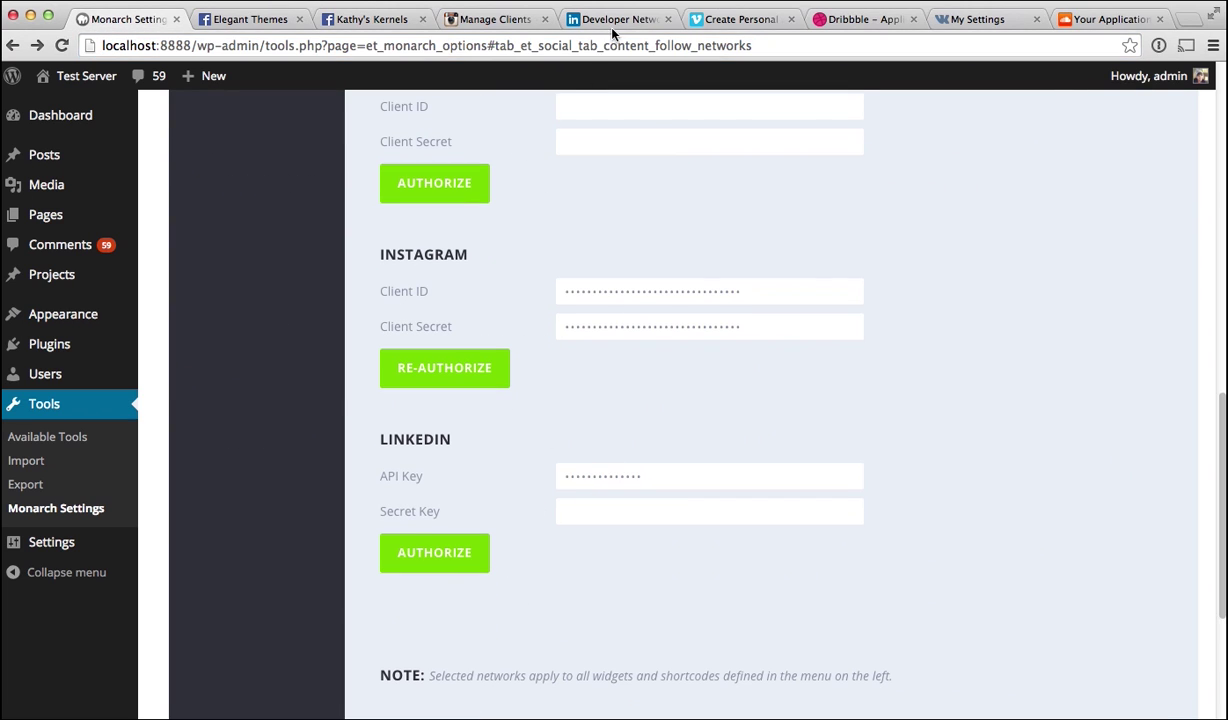
- Paste the LinkedIn Secret Key into Monarch and start the LinkedIn authorization
left_click(614, 24)
double_click(252, 364)
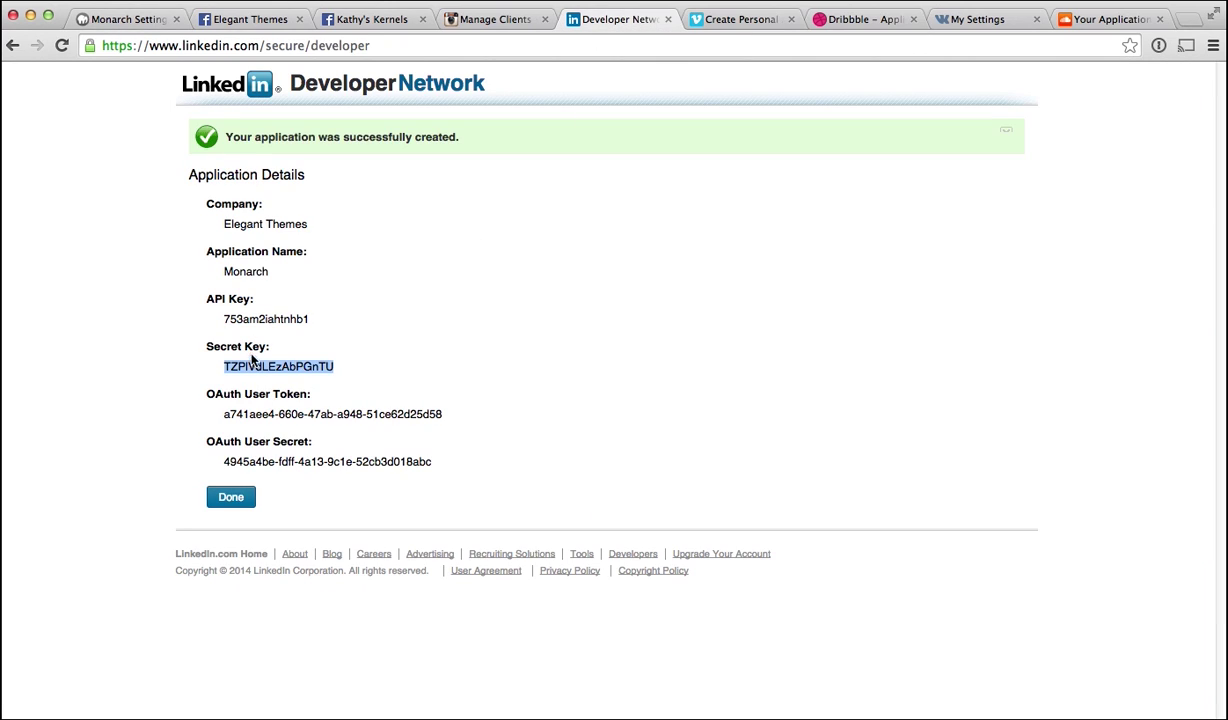
left_click(96, 20)
left_click(581, 512)
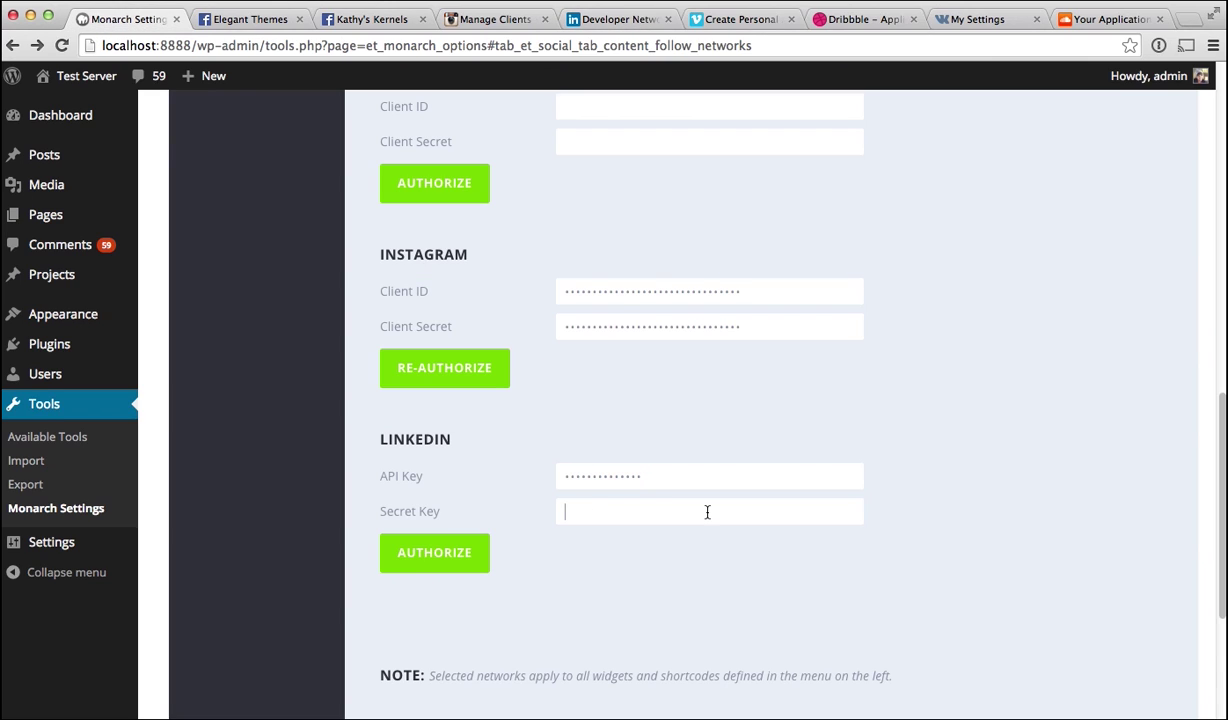
key("ctrl+v")
left_click(458, 566)
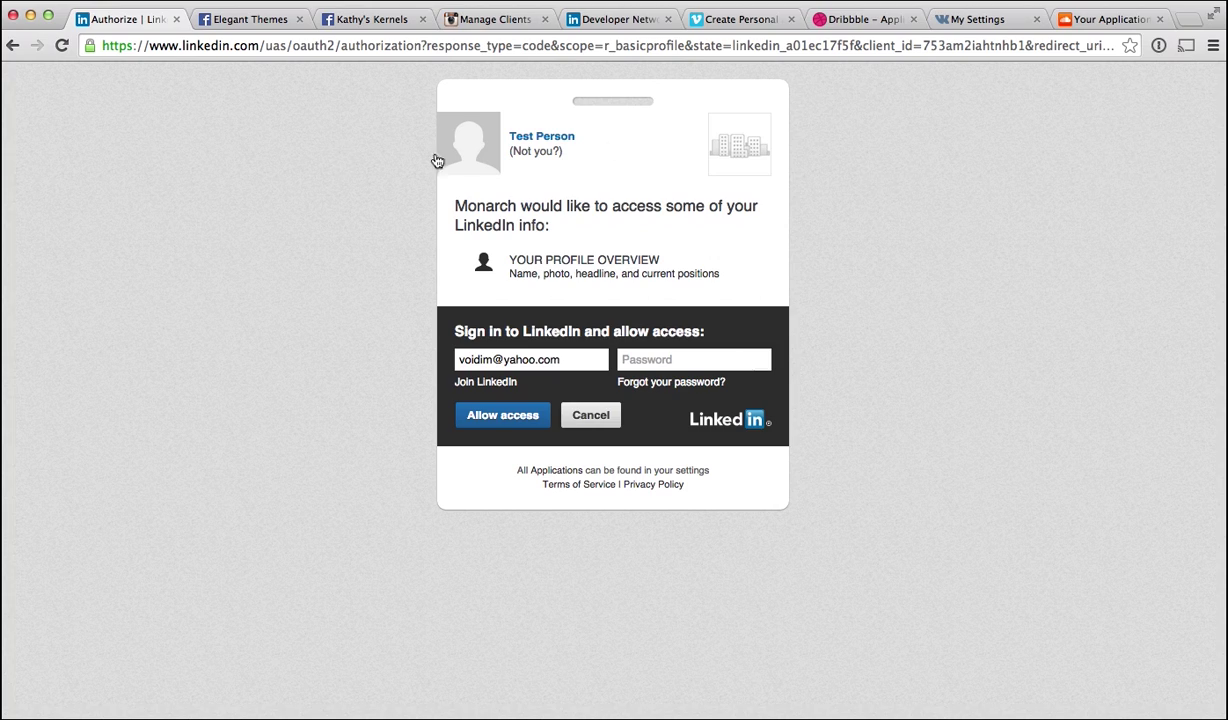
- Go back from LinkedIn authorization to Monarch's Manage Networks, then open Dribbble's Applications page
left_click(15, 47)
scroll(861, 470, "up", 15)
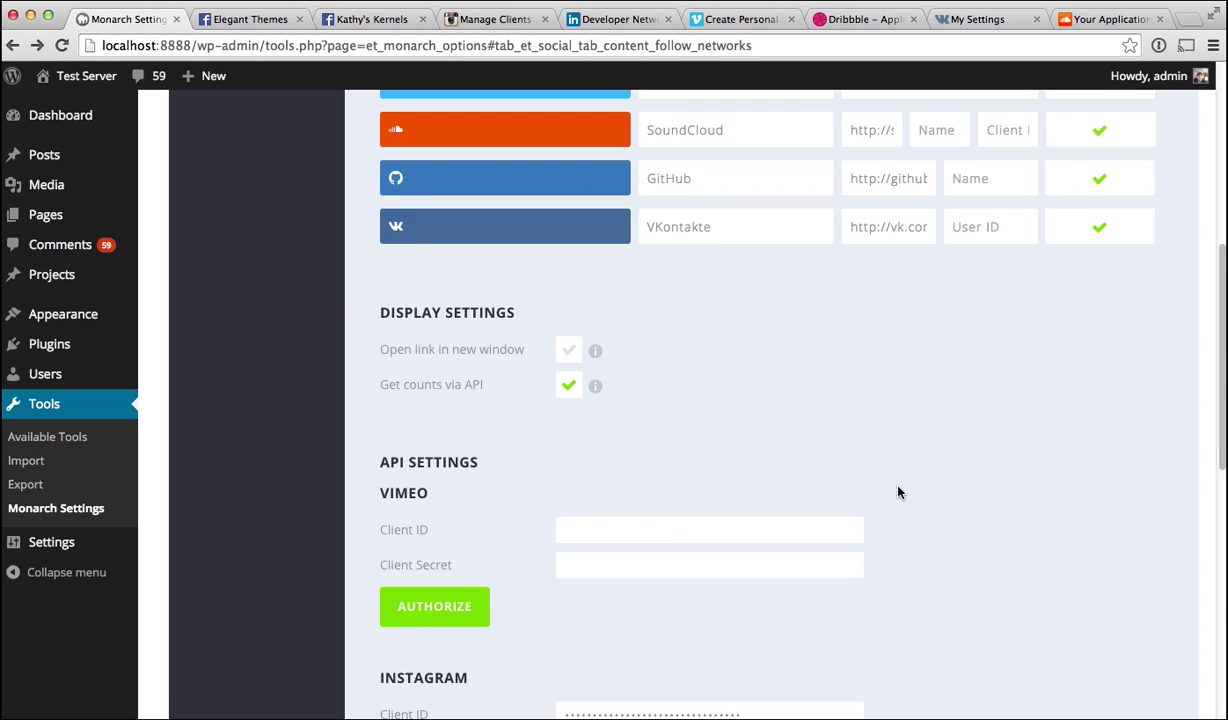
scroll(789, 238, "up", 3)
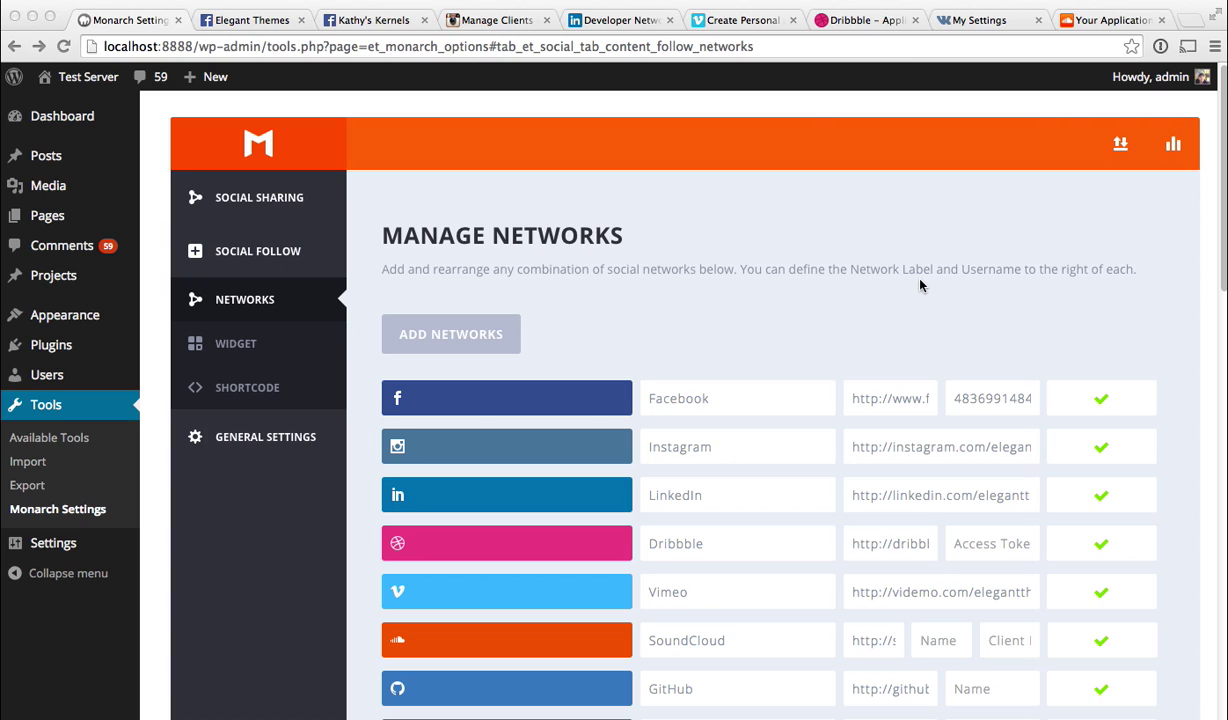
left_click(847, 22)
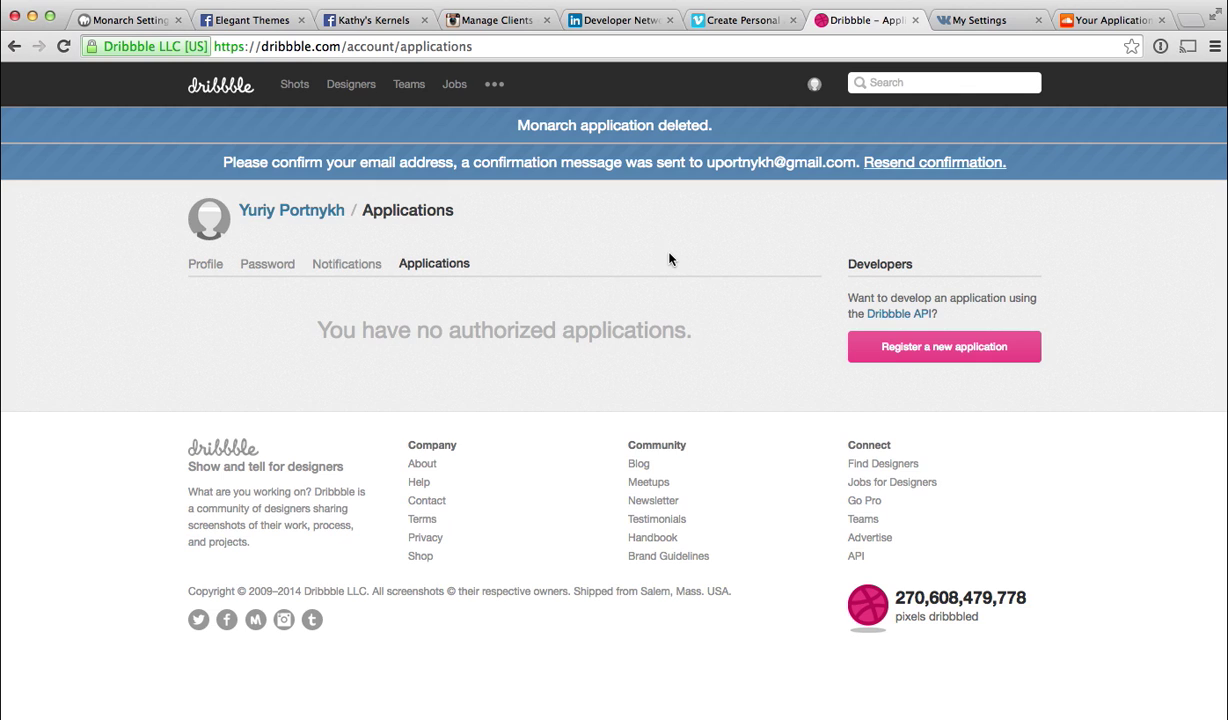
- Start a new Dribbble application named Monarch with description 'Description goes here'
left_click(966, 355)
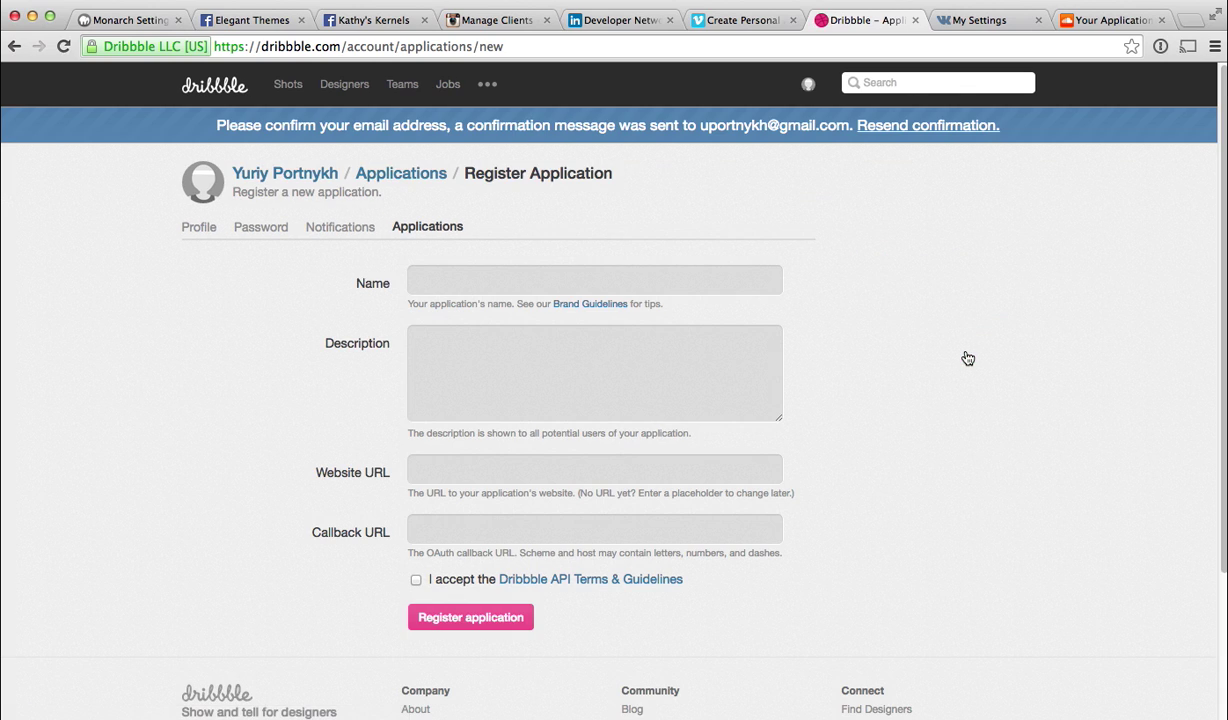
left_click(575, 285)
type("Monarch")
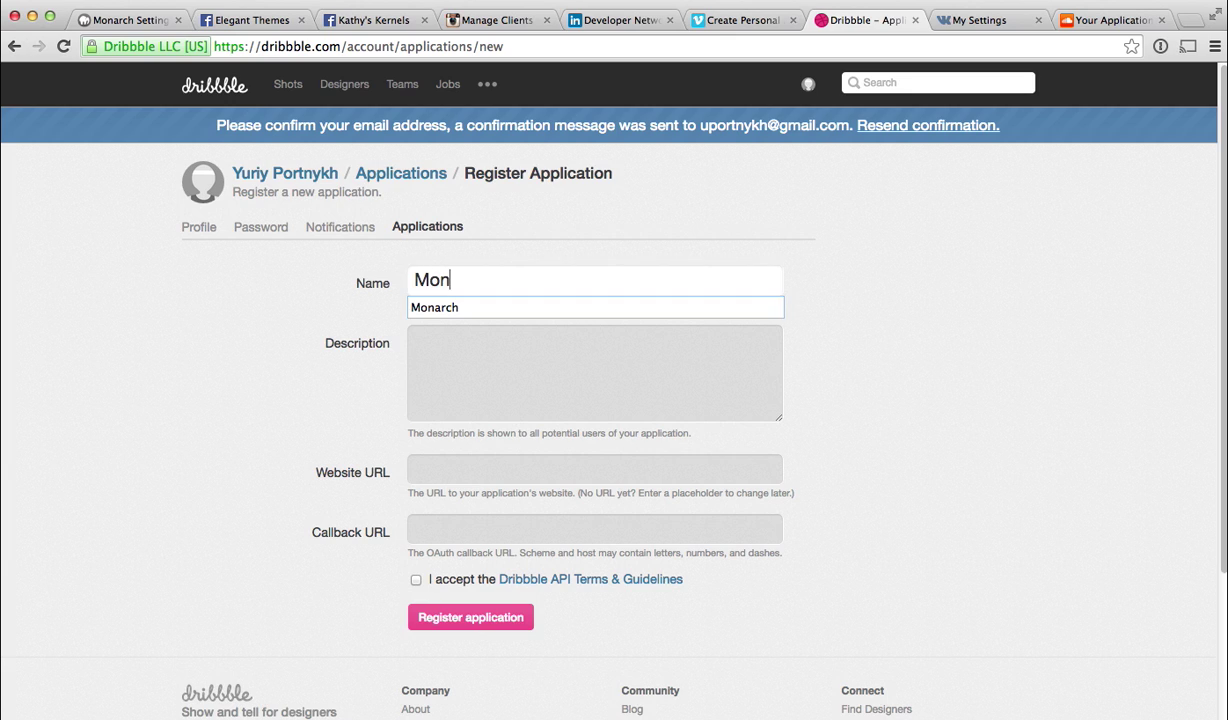
left_click(590, 306)
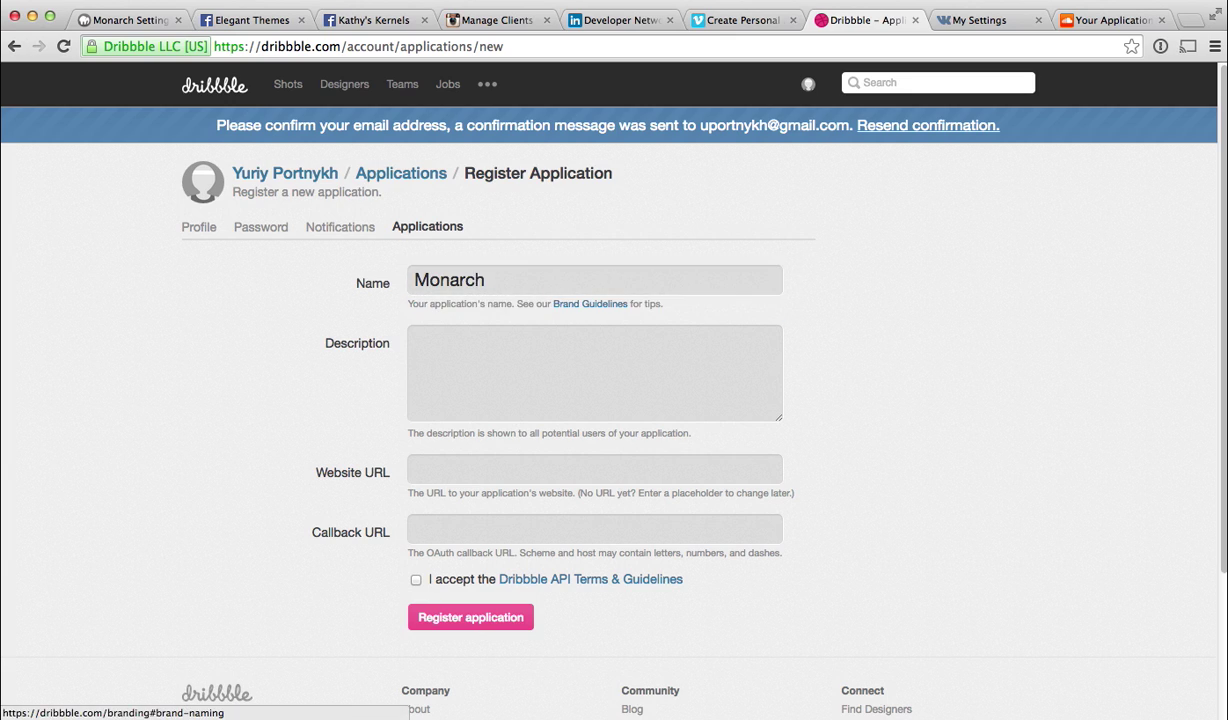
left_click(516, 324)
type("Descr")
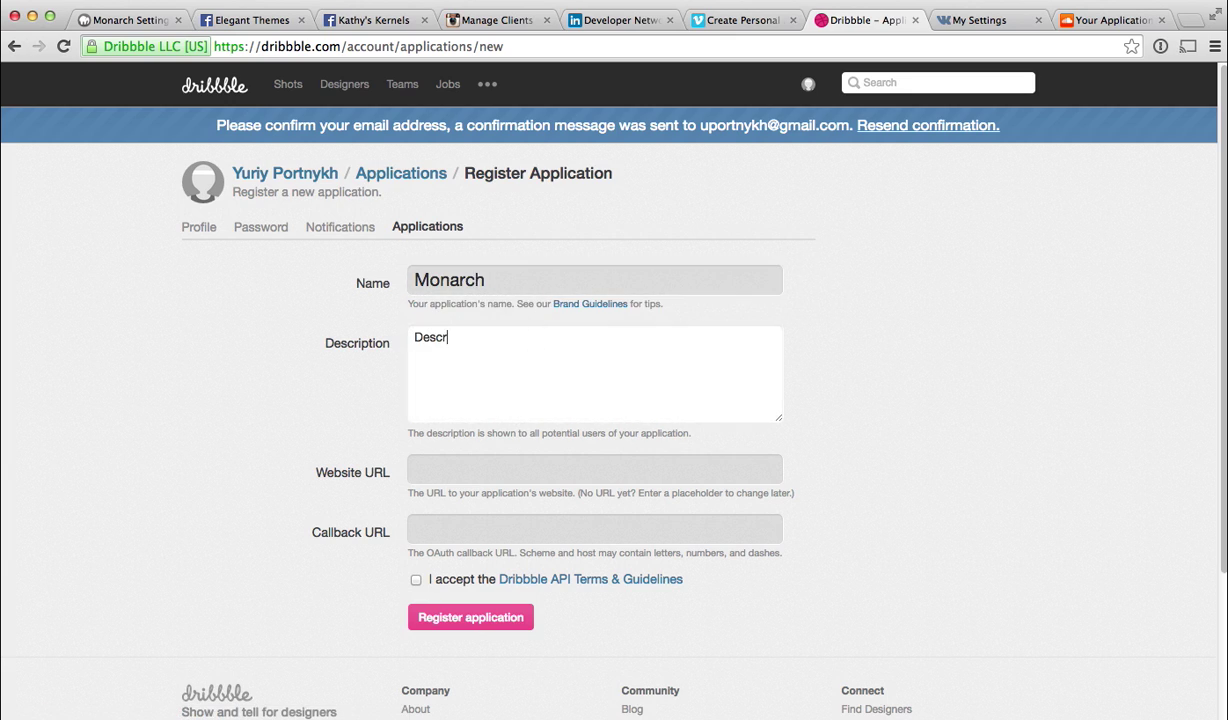
type("iption goes here")
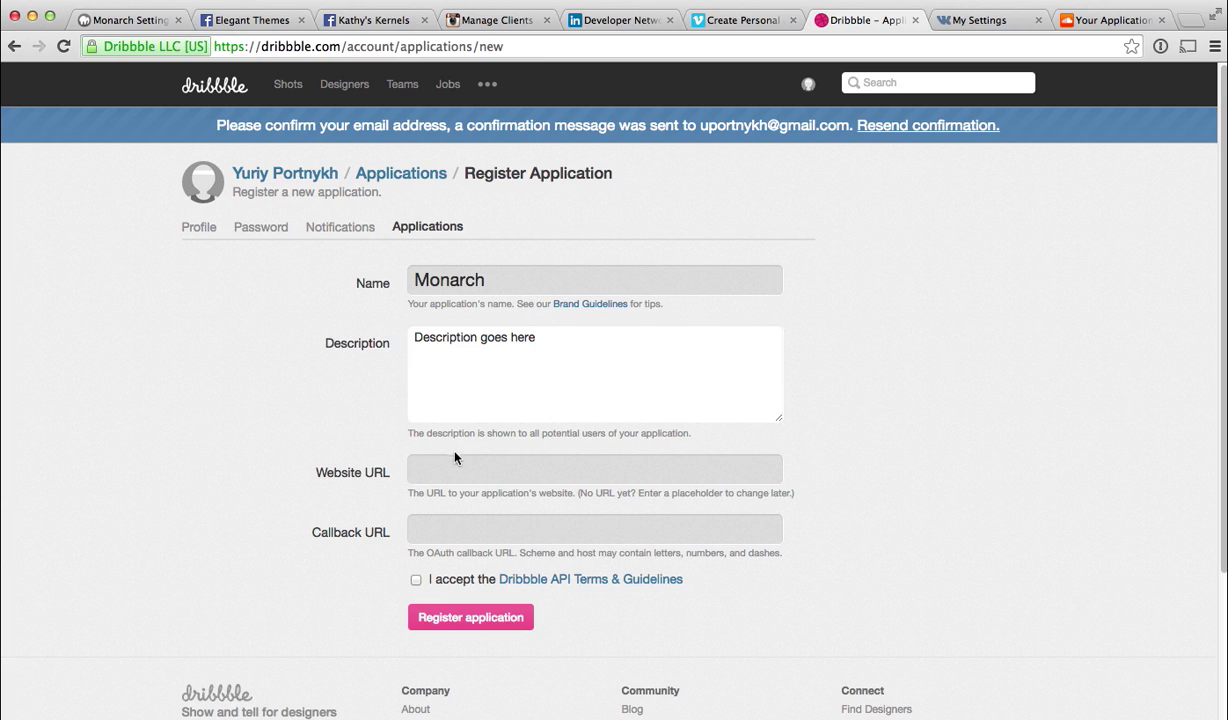
left_click(455, 455)
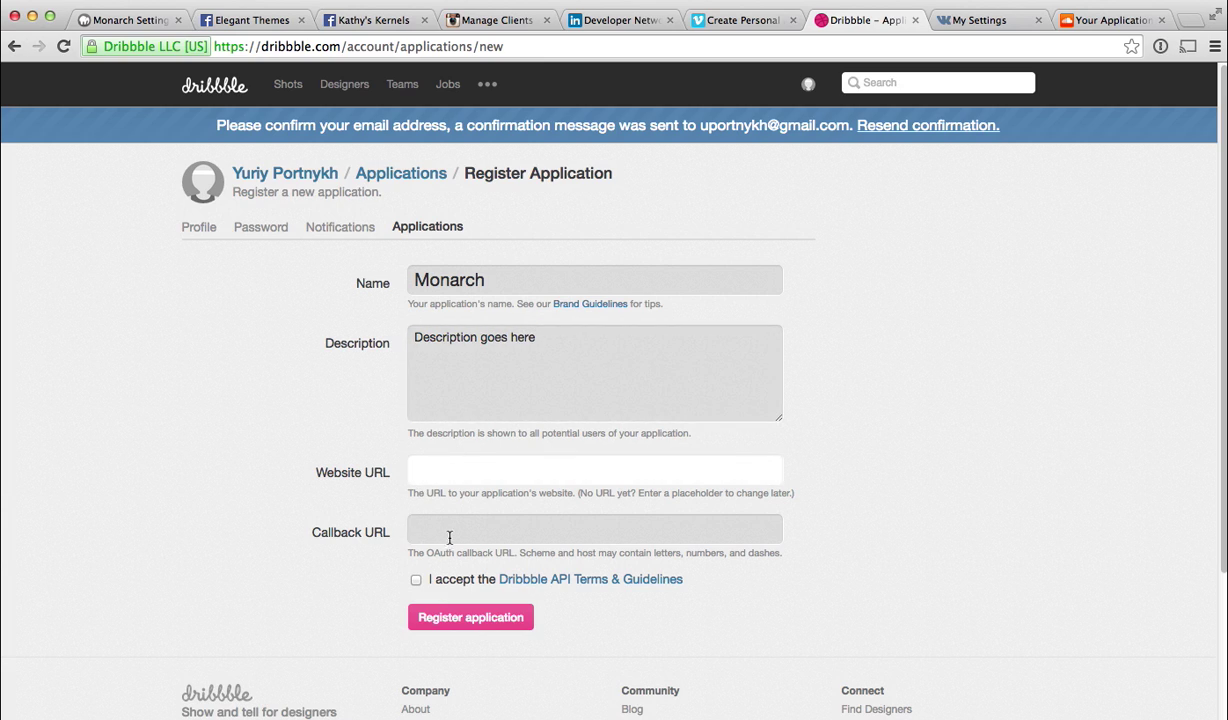
left_click(450, 471)
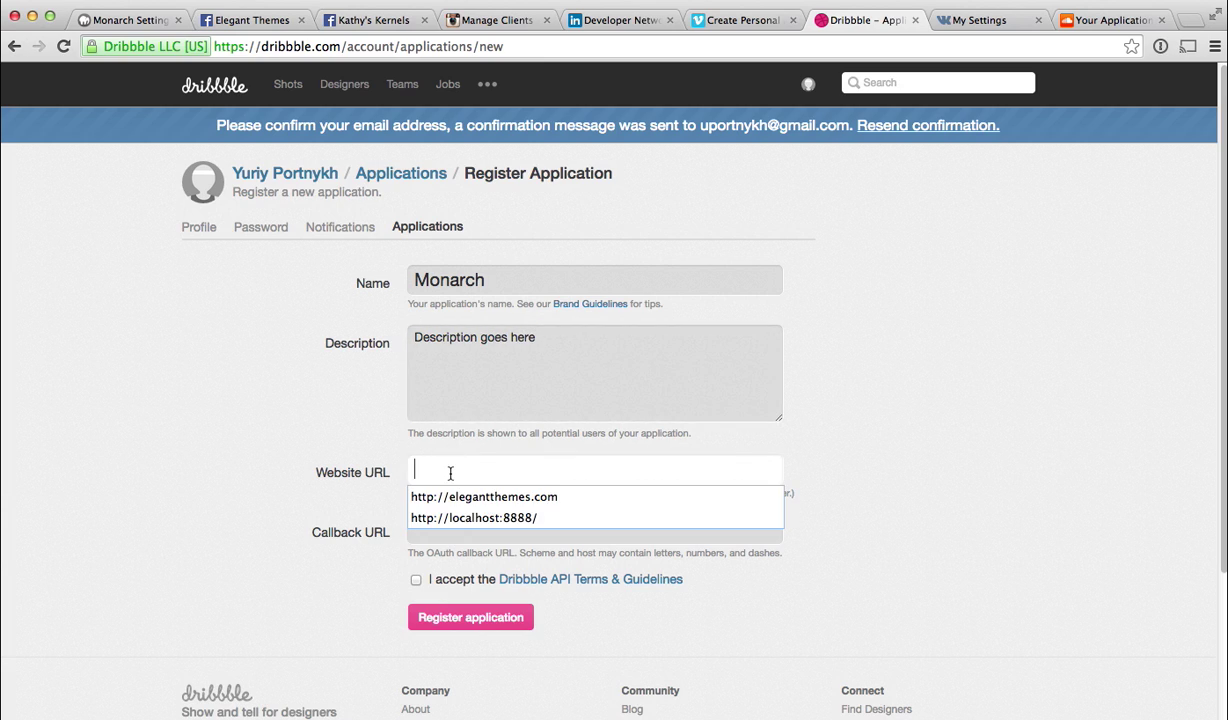
left_click(484, 496)
left_click(587, 524)
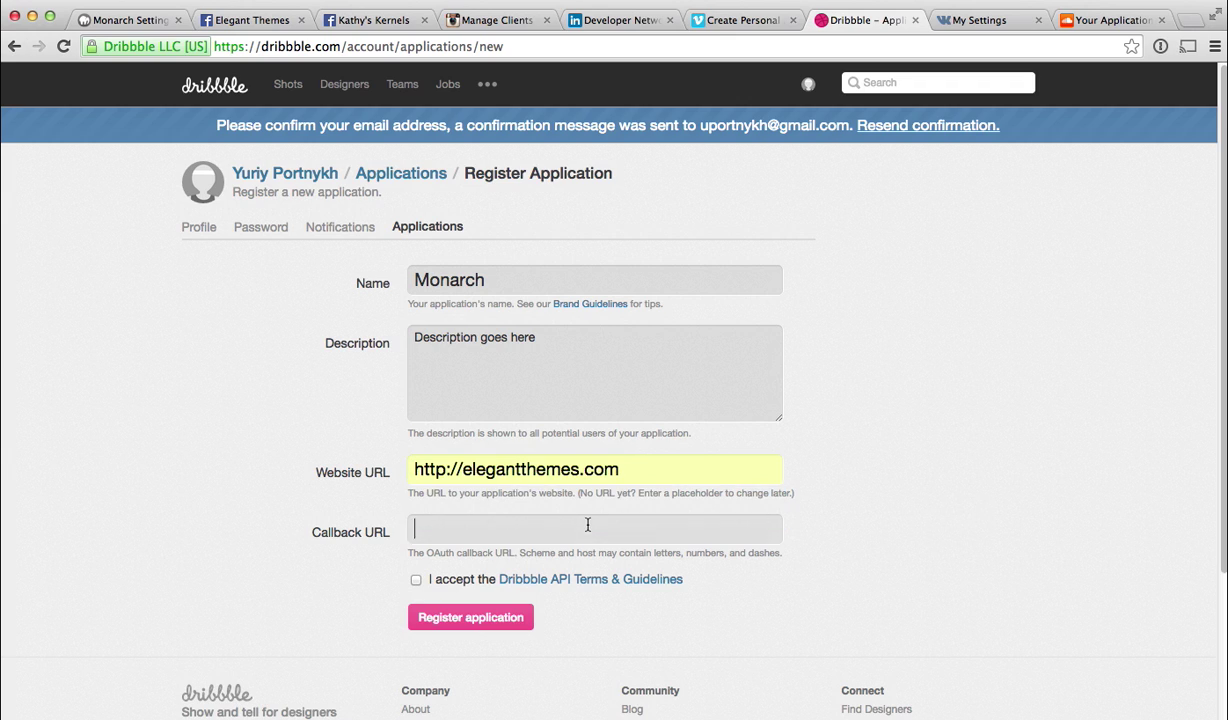
type("htt")
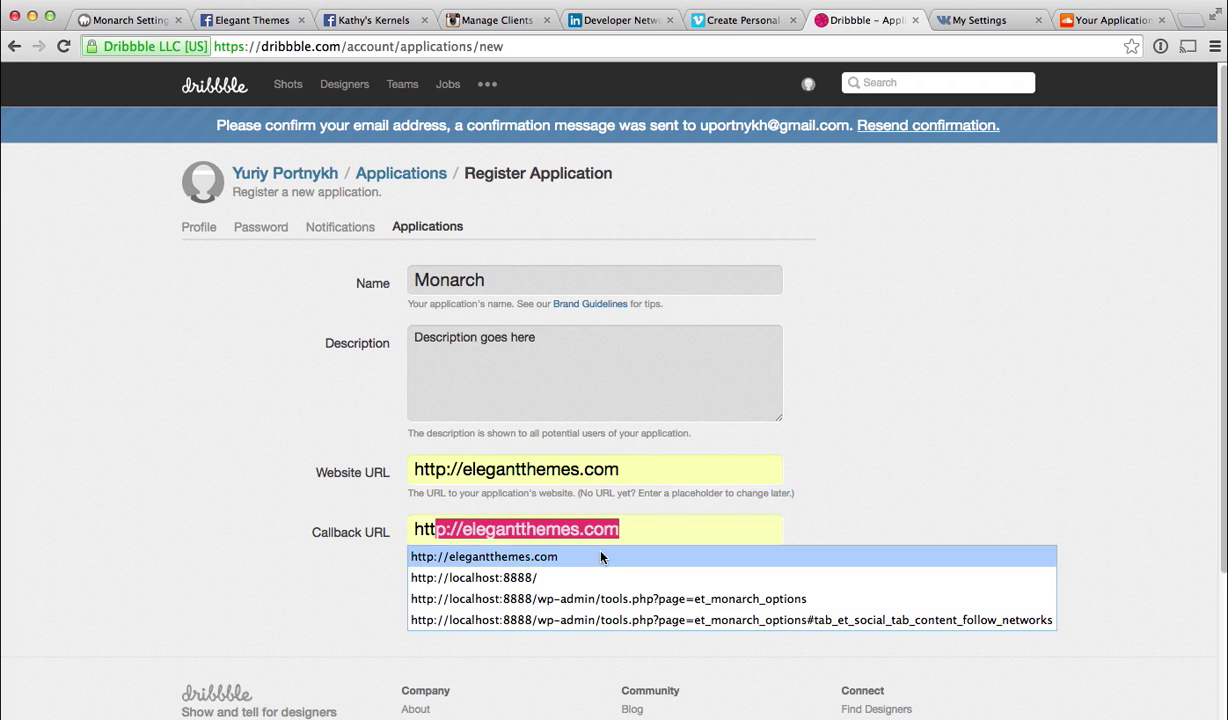
left_click(601, 557)
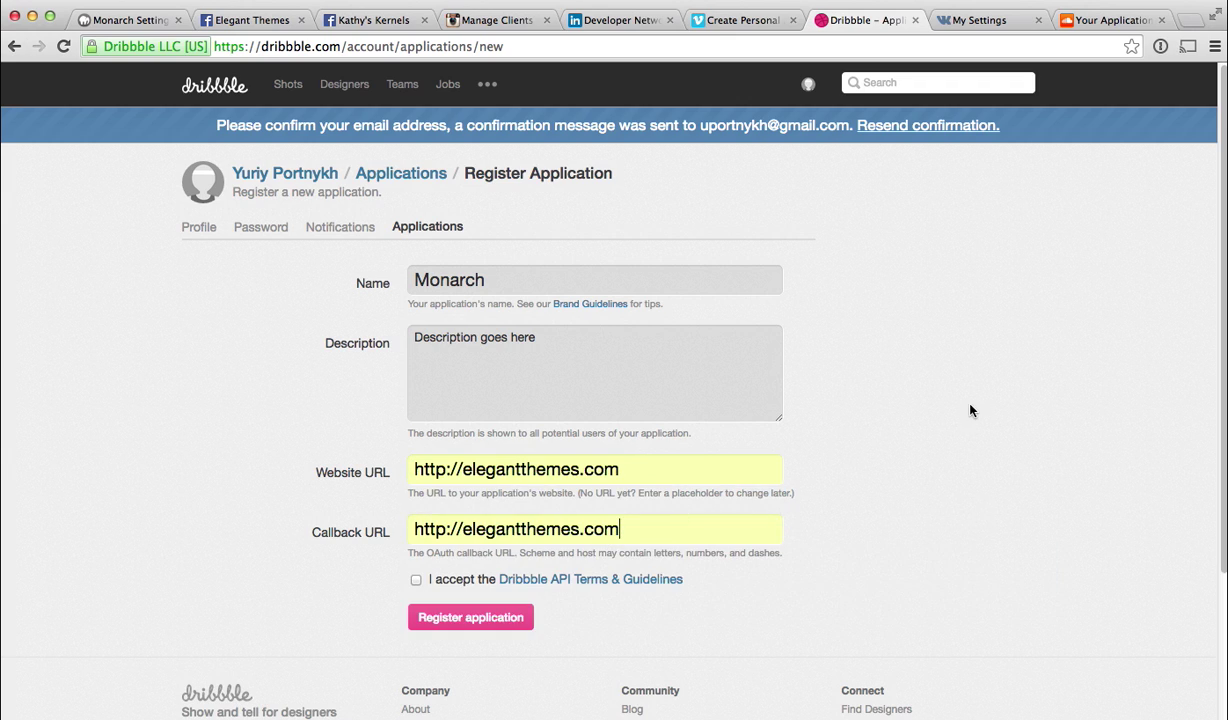
left_click(416, 581)
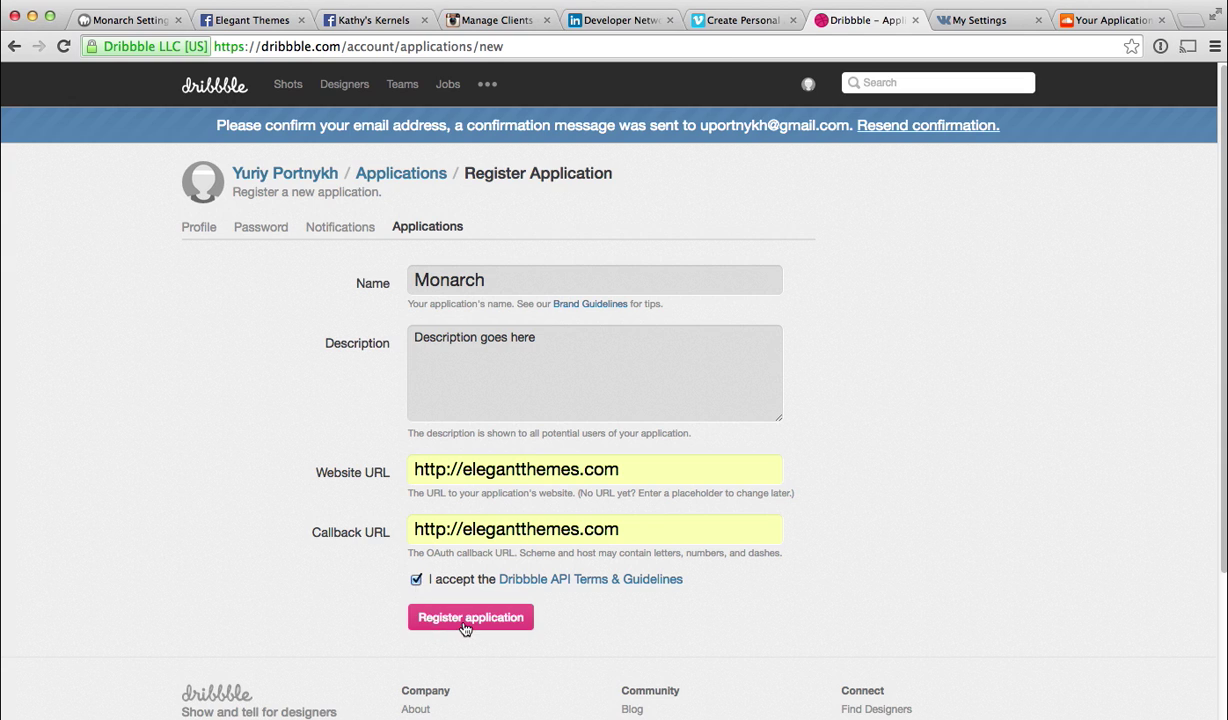
left_click(468, 620)
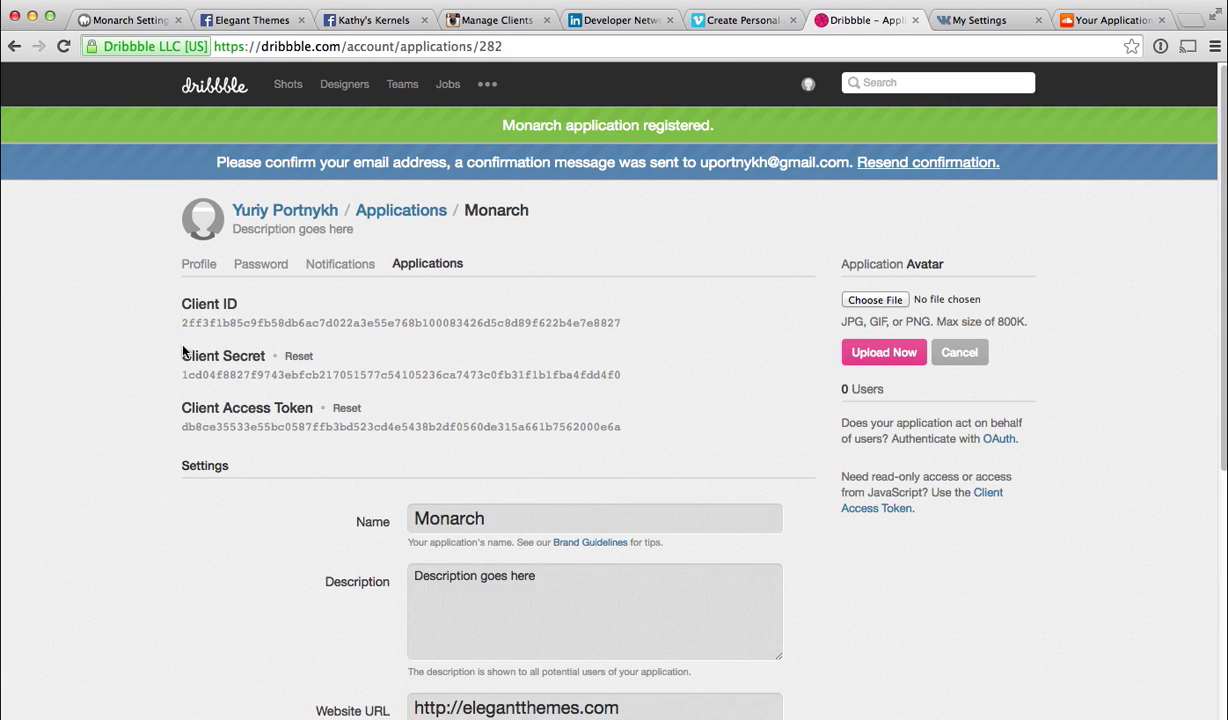
- Copy the Dribbble Monarch app's client access token and return to the Monarch Settings tab
double_click(228, 429)
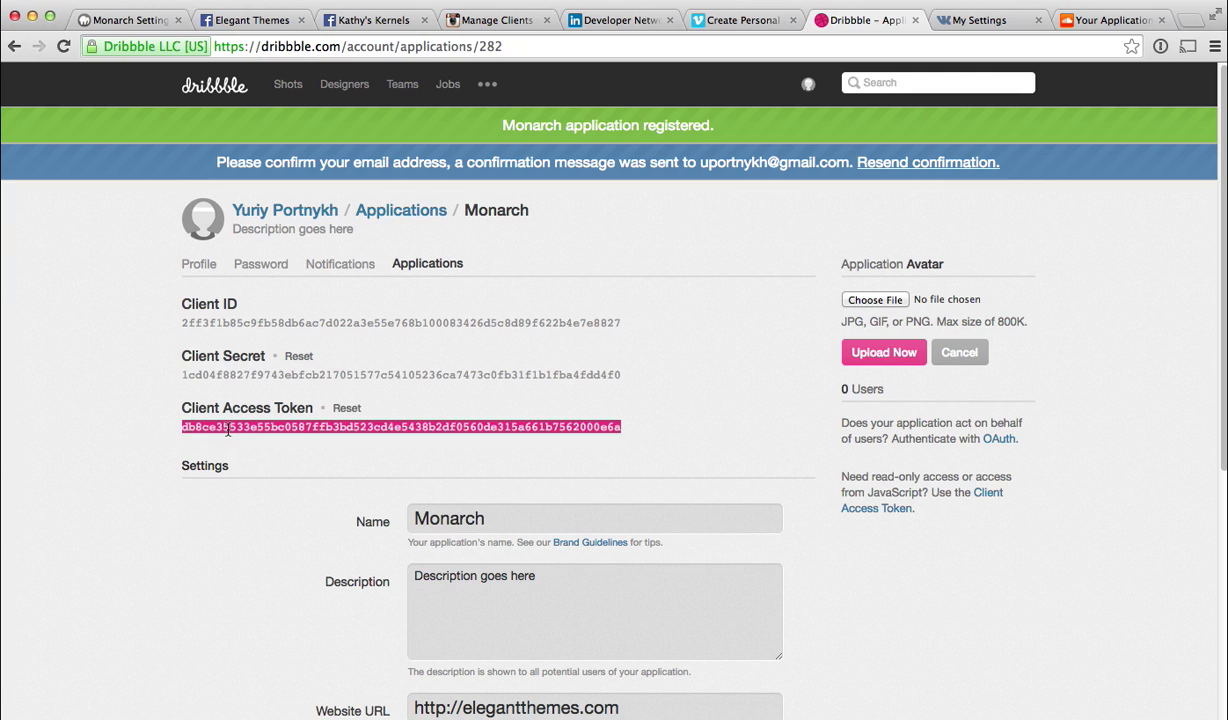
left_click(120, 20)
- Paste the copied Dribbble client access token into the Dribbble network's Access Token field
left_click(972, 540)
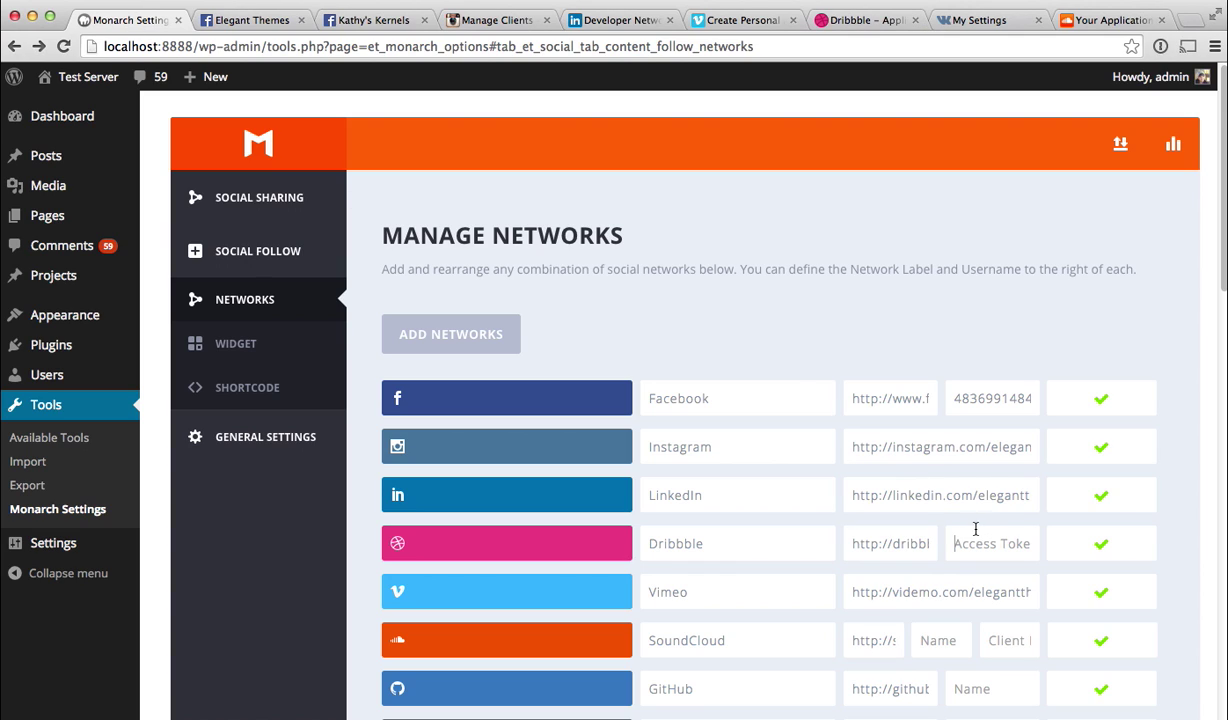
key("super+v")
scroll(1050, 320, "down", 1)
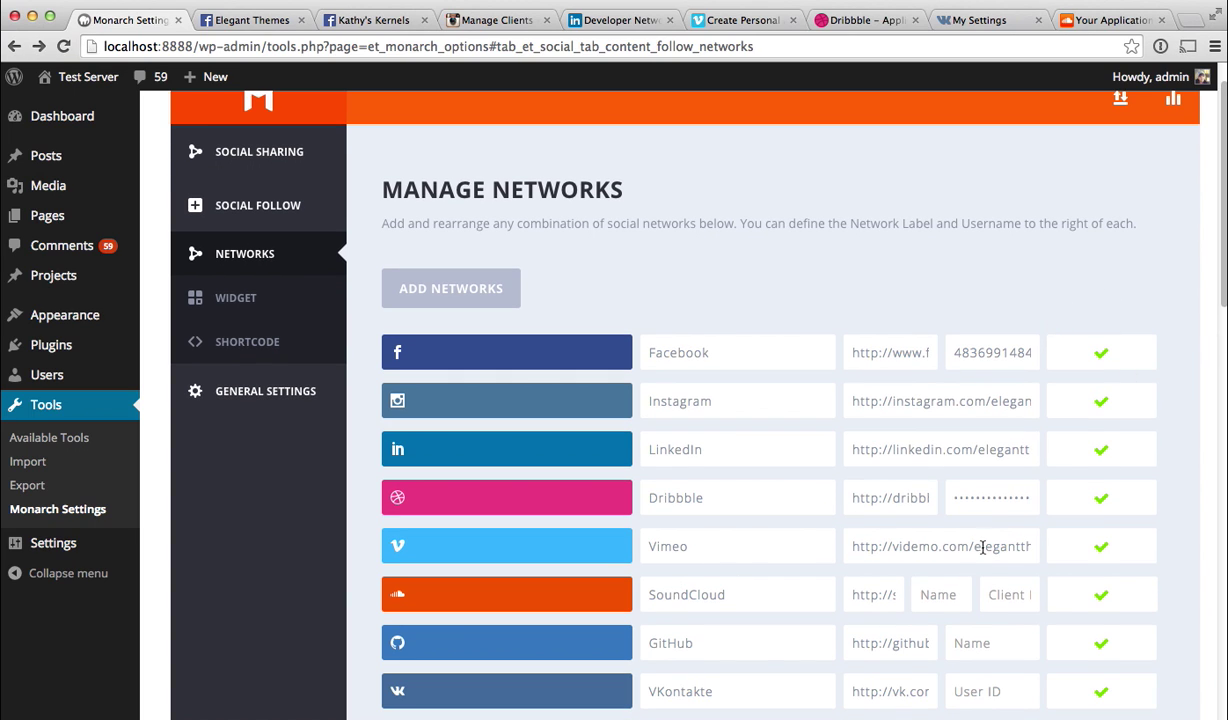
left_click_drag(1224, 193, 1214, 471)
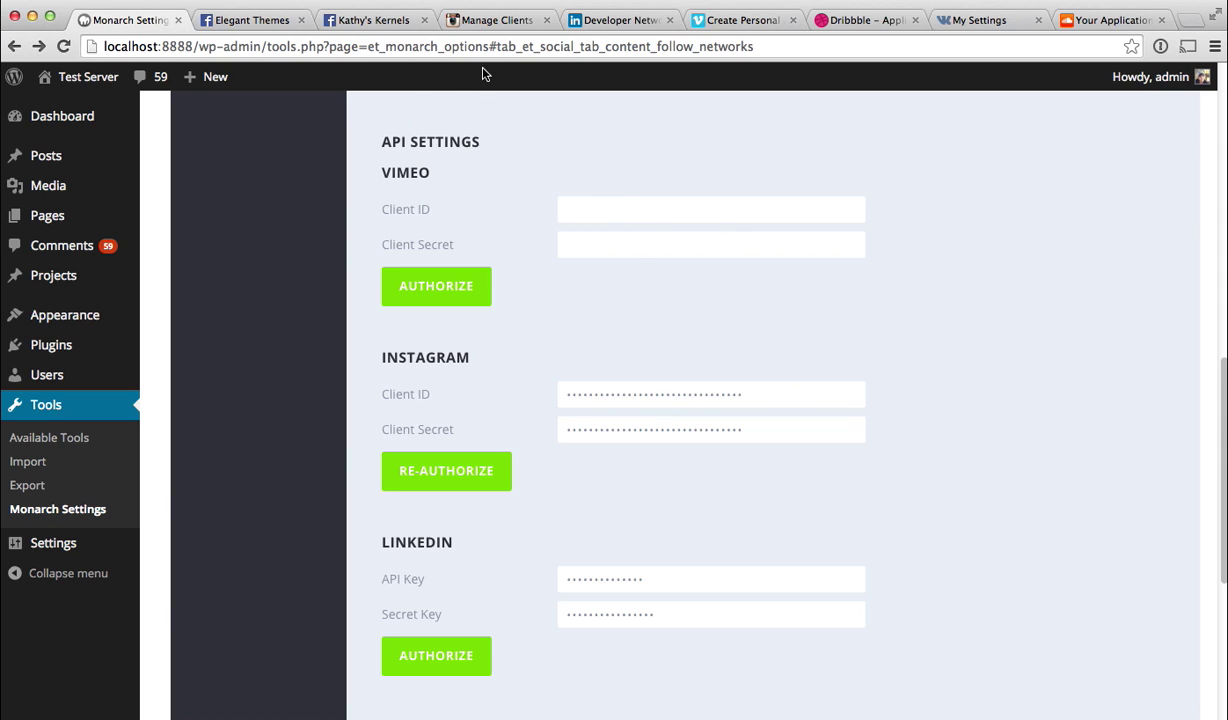
- Strip the app ID from the Vimeo app URL to reach My API Apps and start a new app
left_click(727, 27)
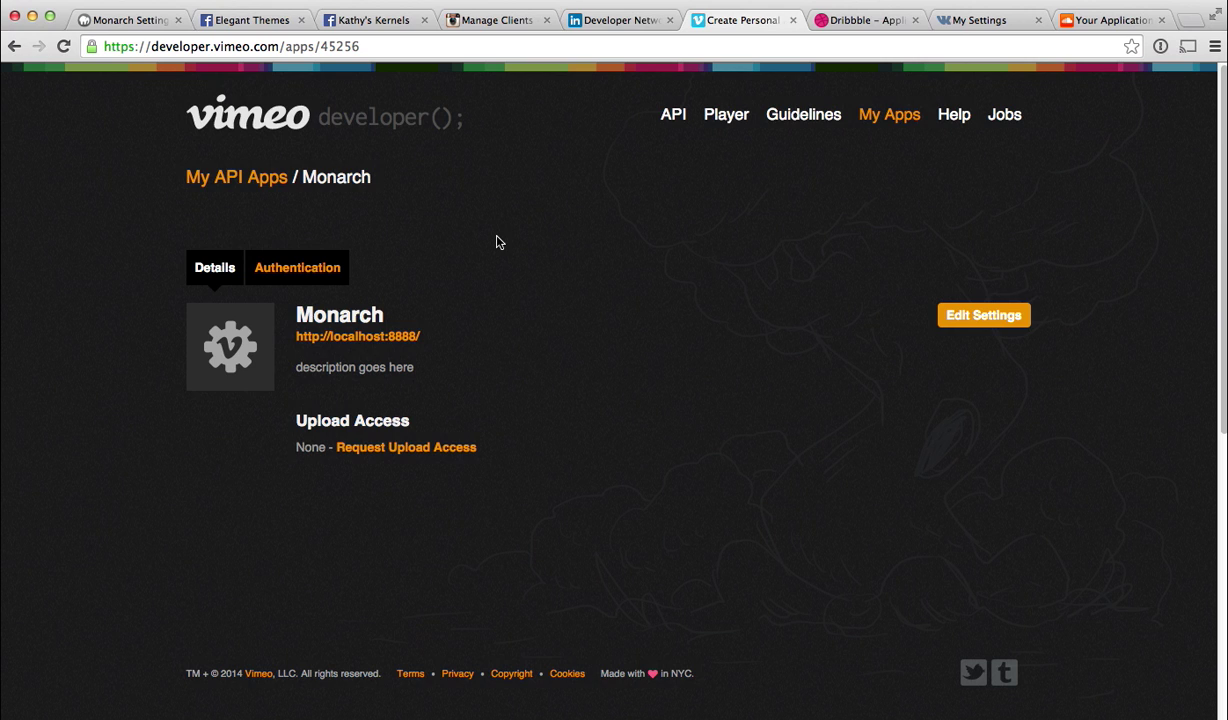
double_click(325, 46)
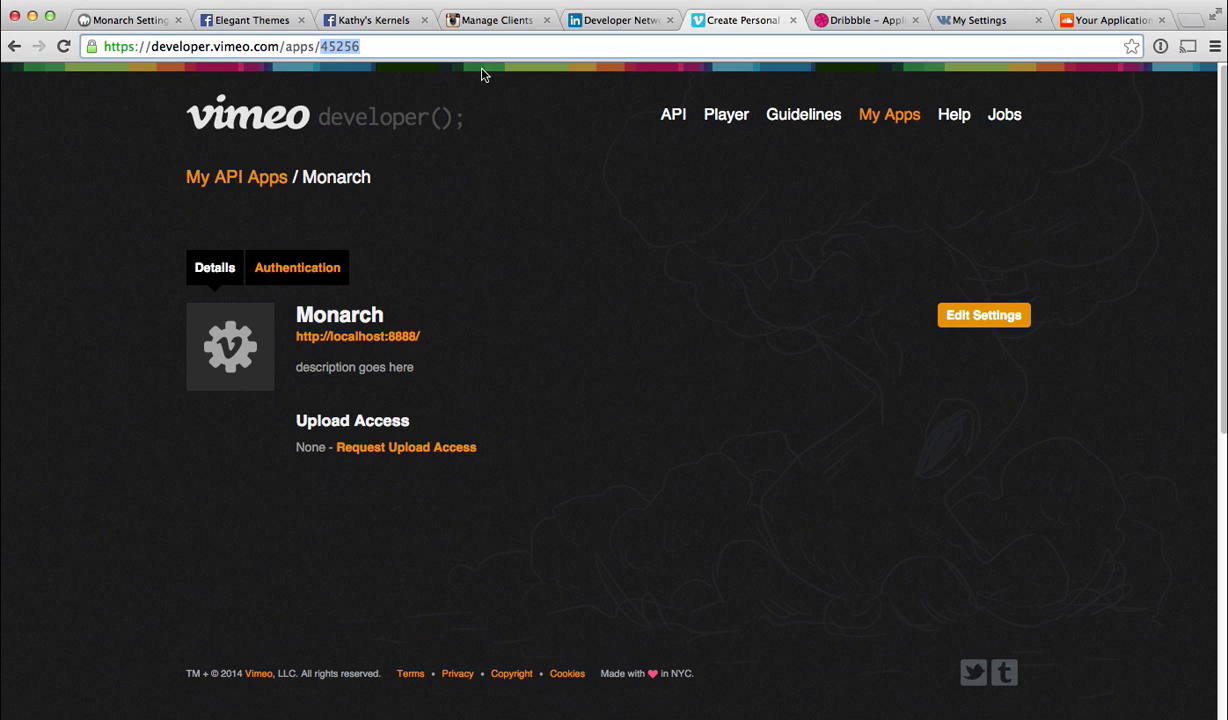
key("BackSpace")
key("Return")
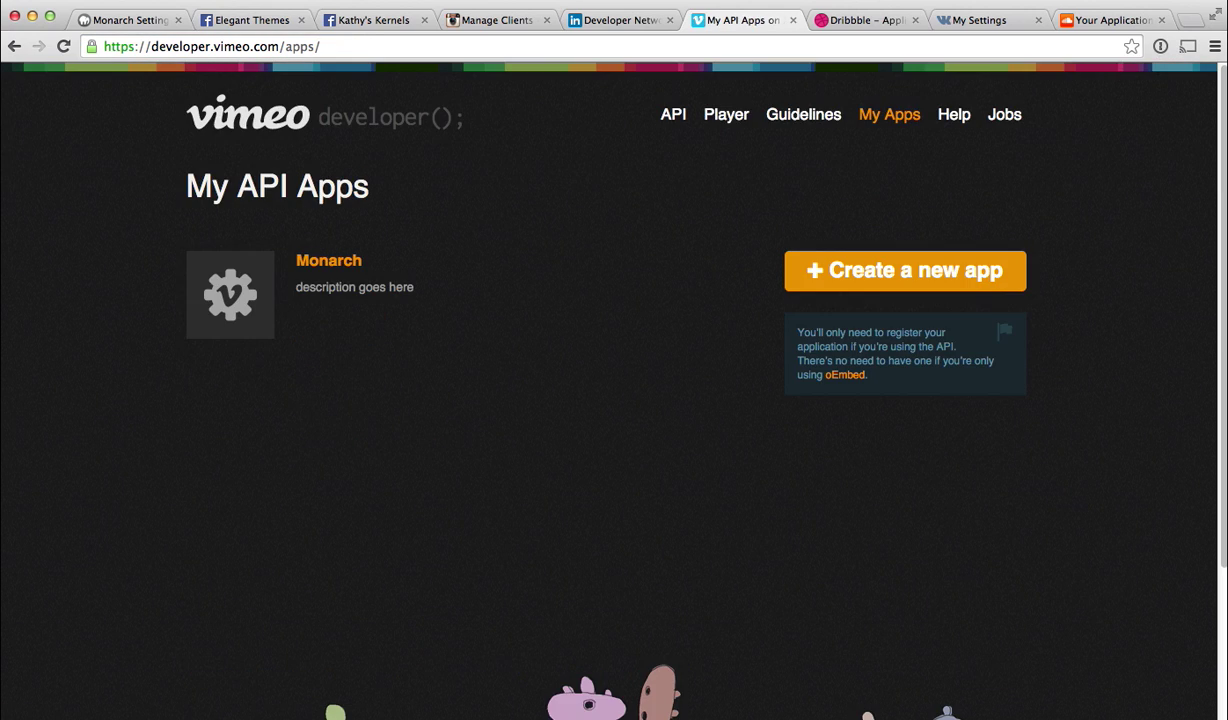
left_click(908, 277)
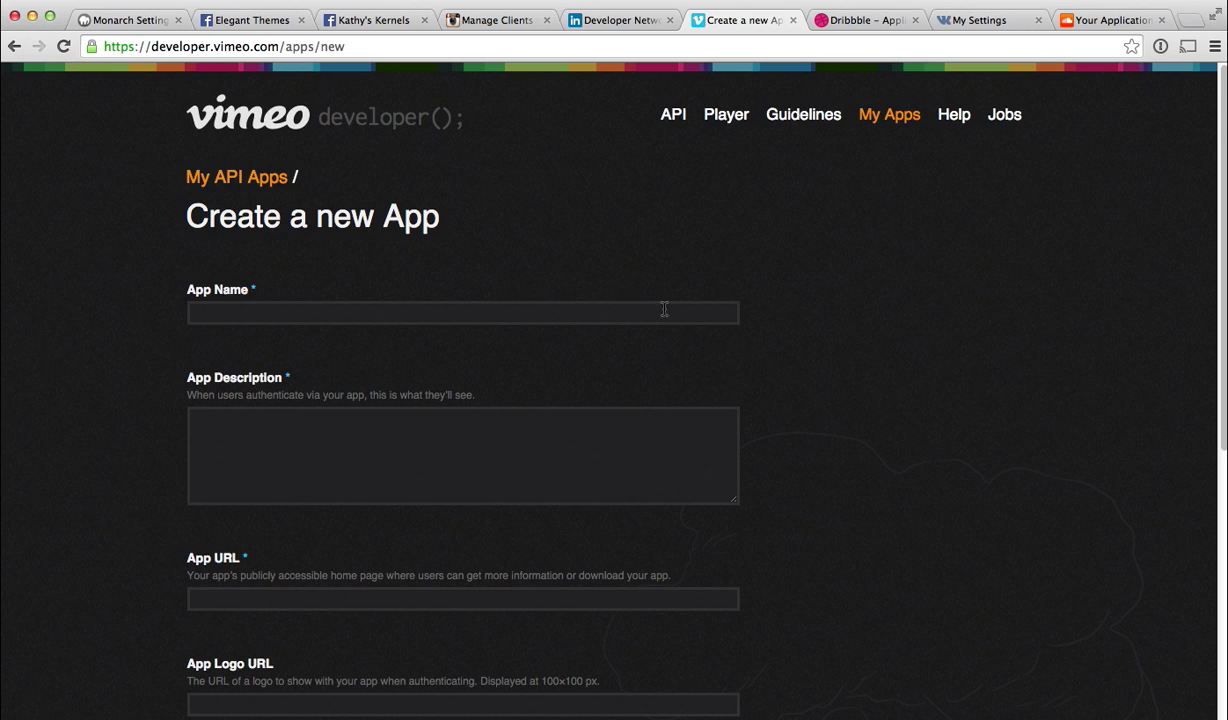
left_click(505, 312)
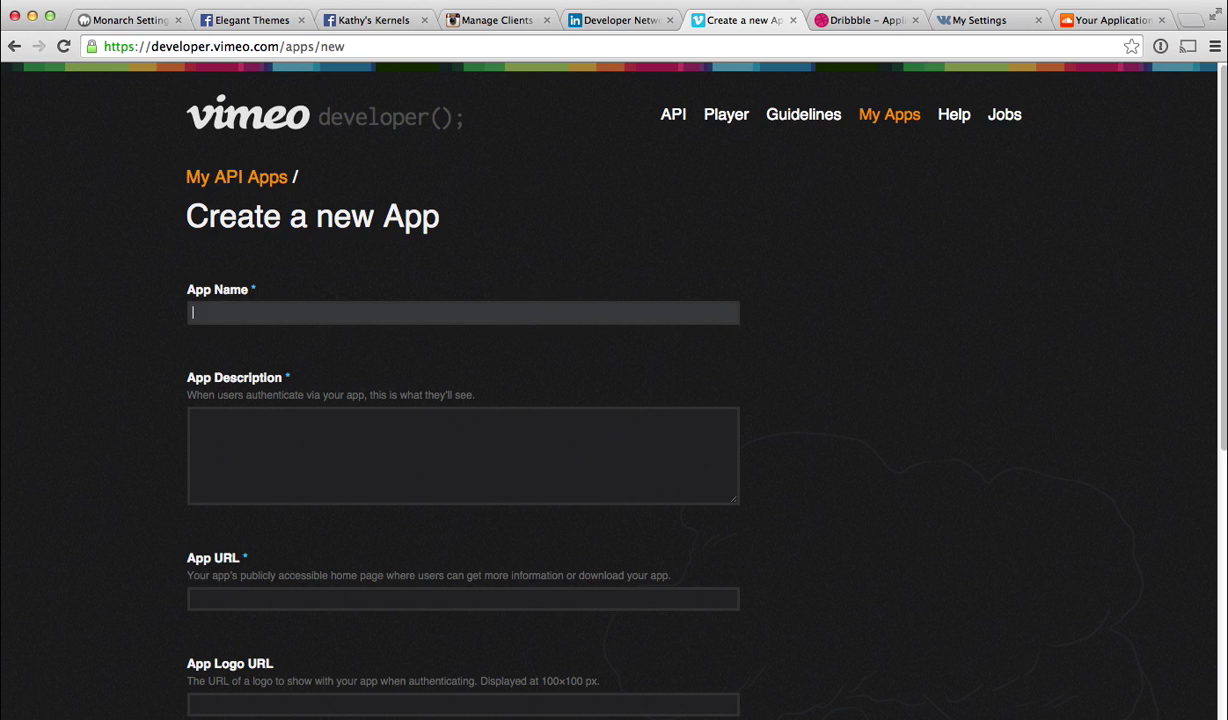
type("Monarch")
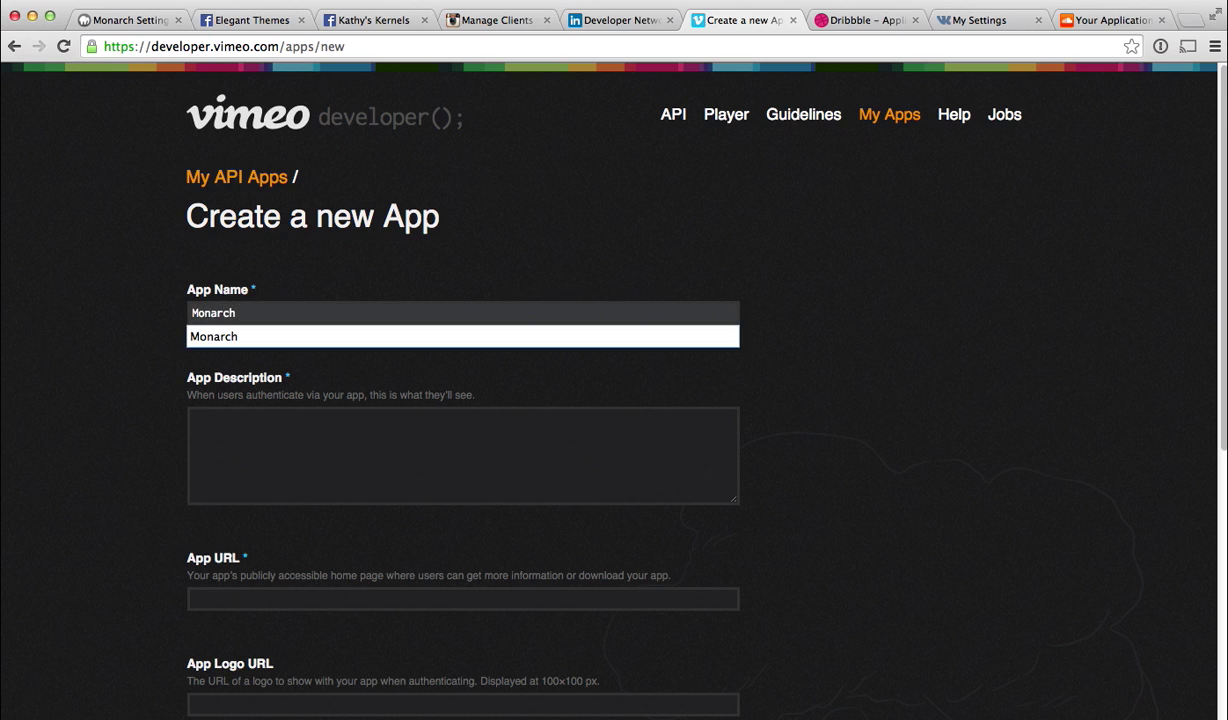
type(" Test")
key("Tab")
type("D")
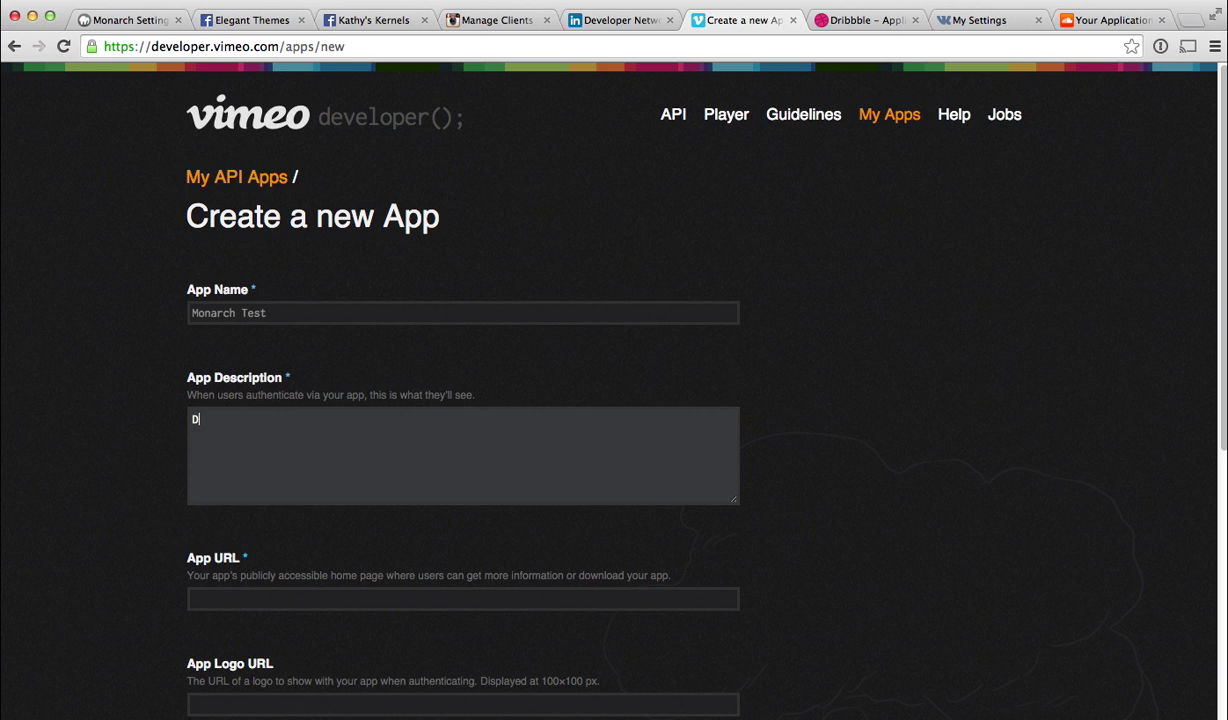
type("esciption goes here")
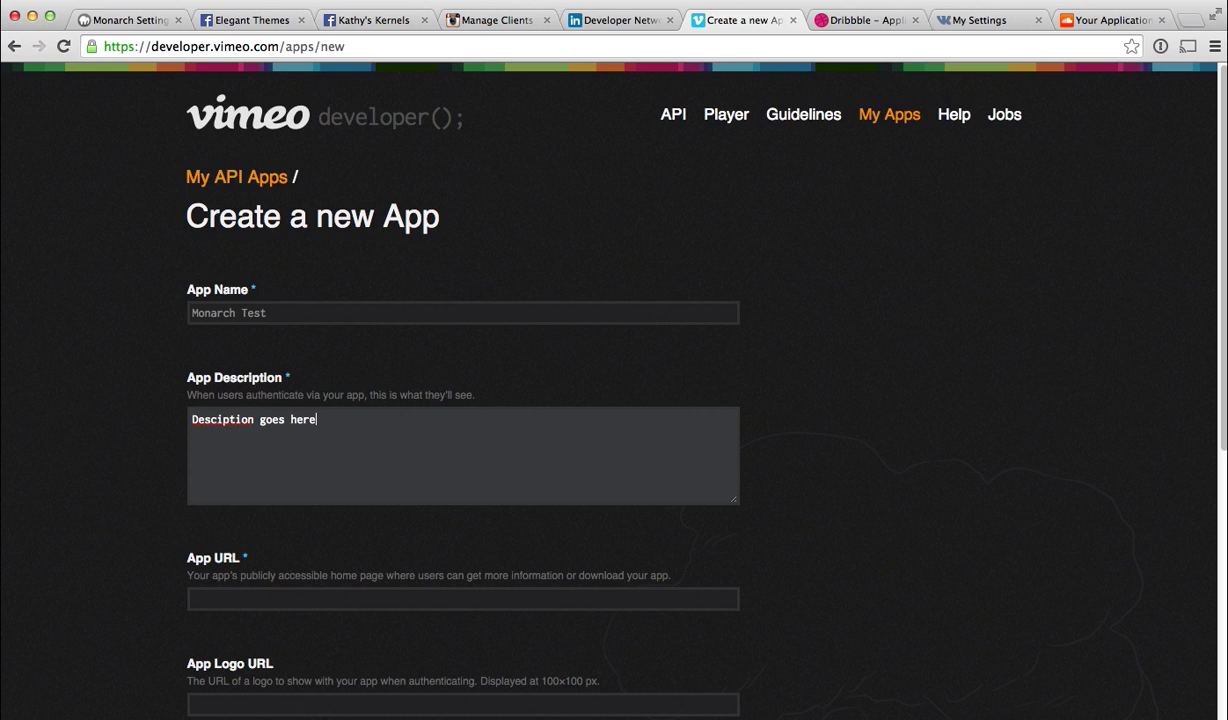
type(".")
scroll(370, 488, "down", 4)
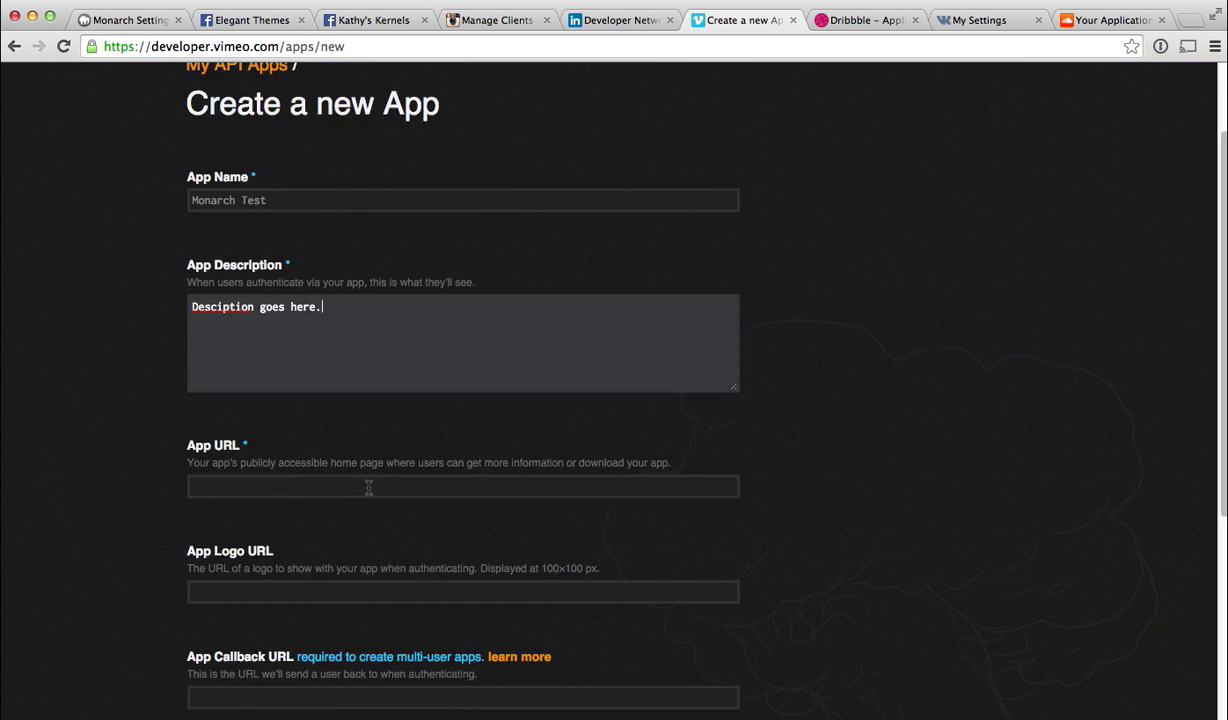
left_click(338, 426)
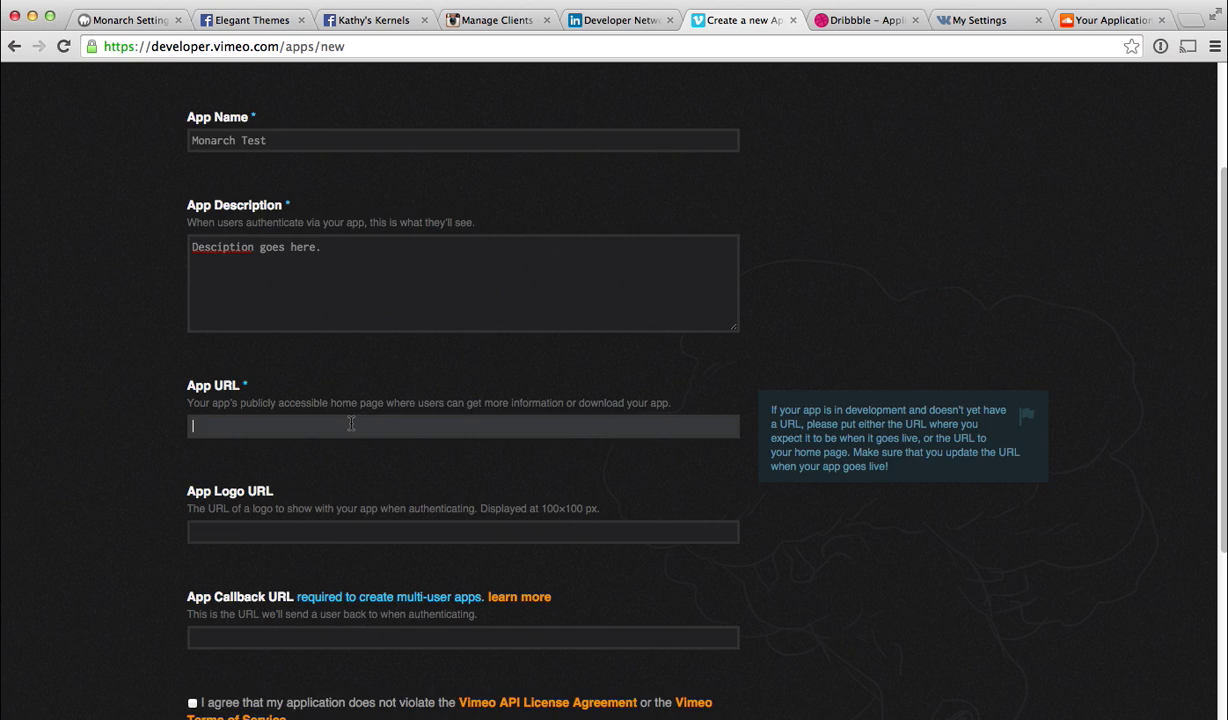
scroll(353, 425, "down", 2)
type("htt")
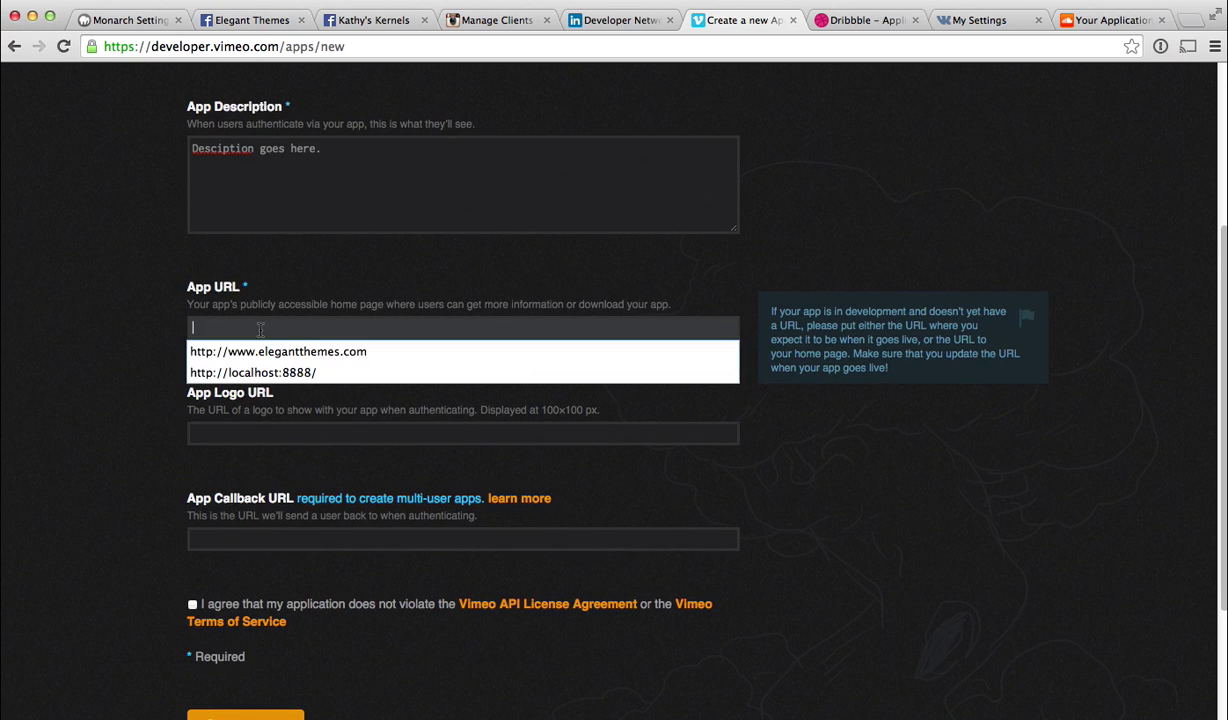
left_click(280, 370)
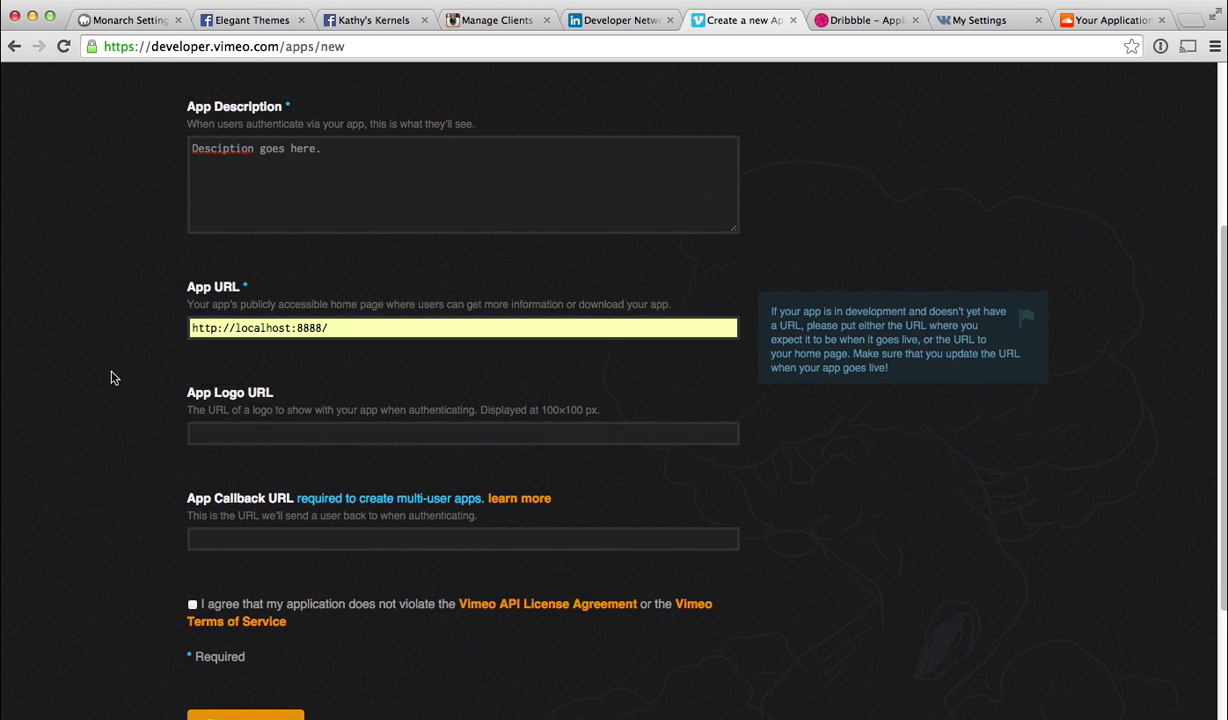
- Paste the Monarch settings address as App Callback URL, accept the license terms, and create the app
left_click(112, 20)
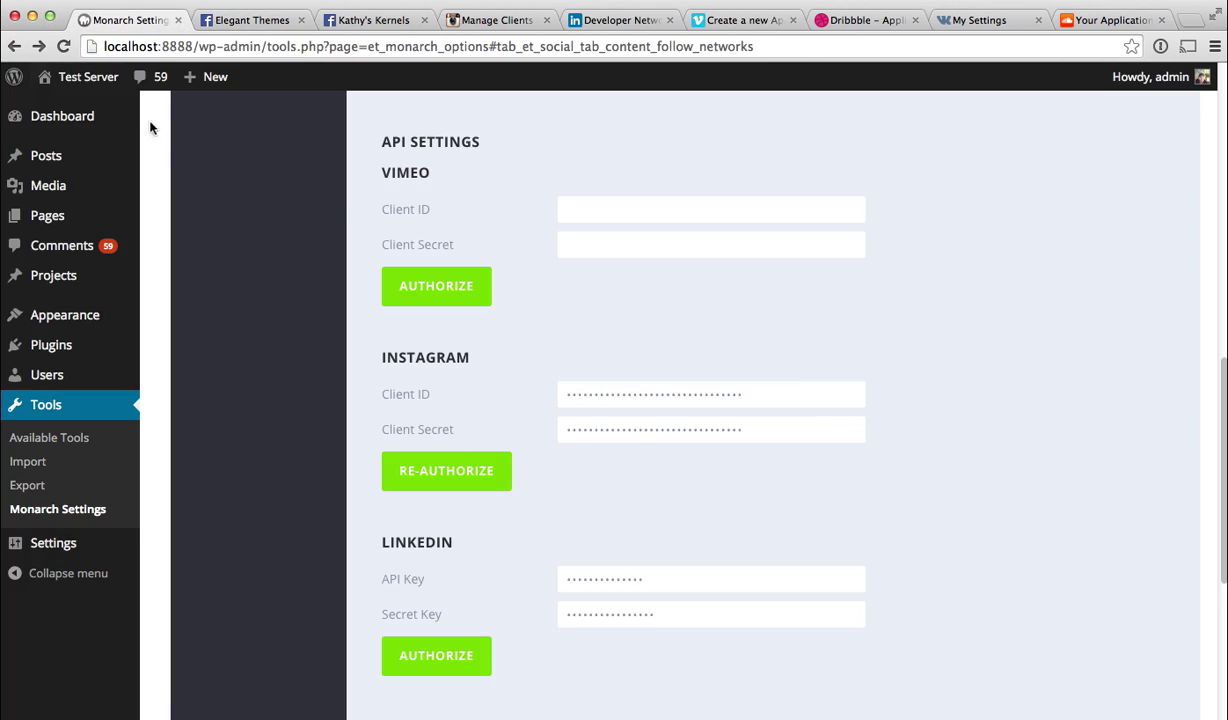
left_click(519, 45)
key("super+c")
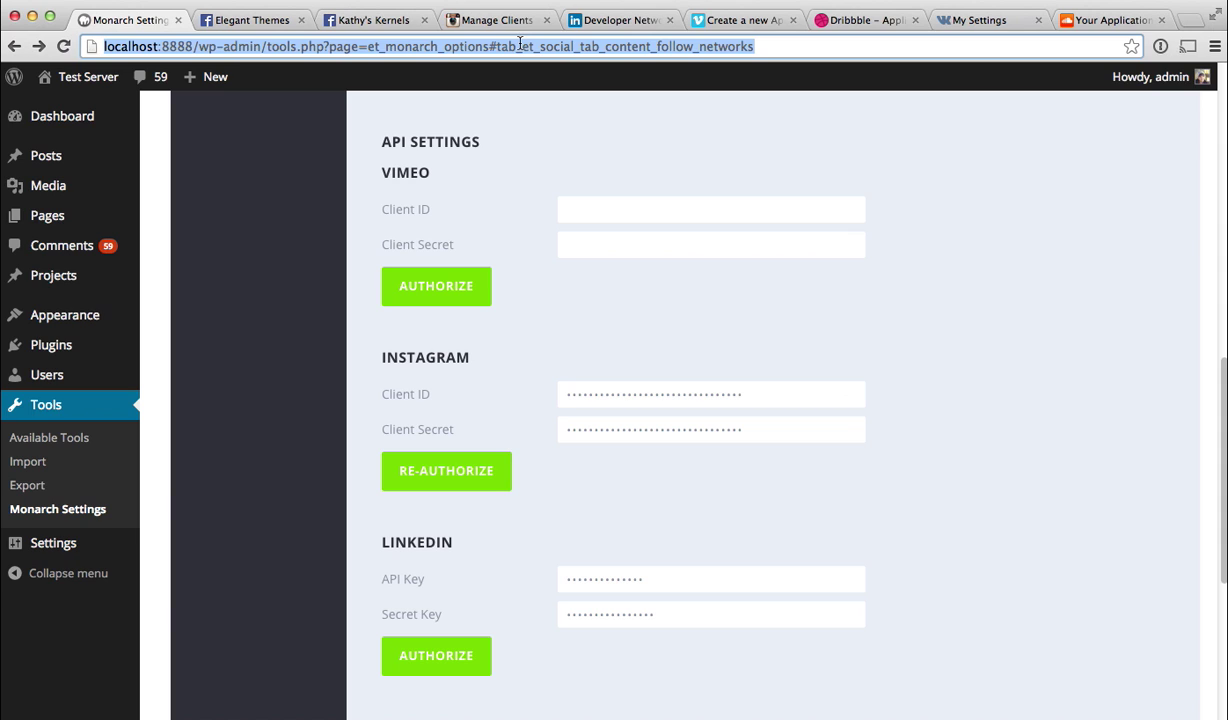
left_click(700, 22)
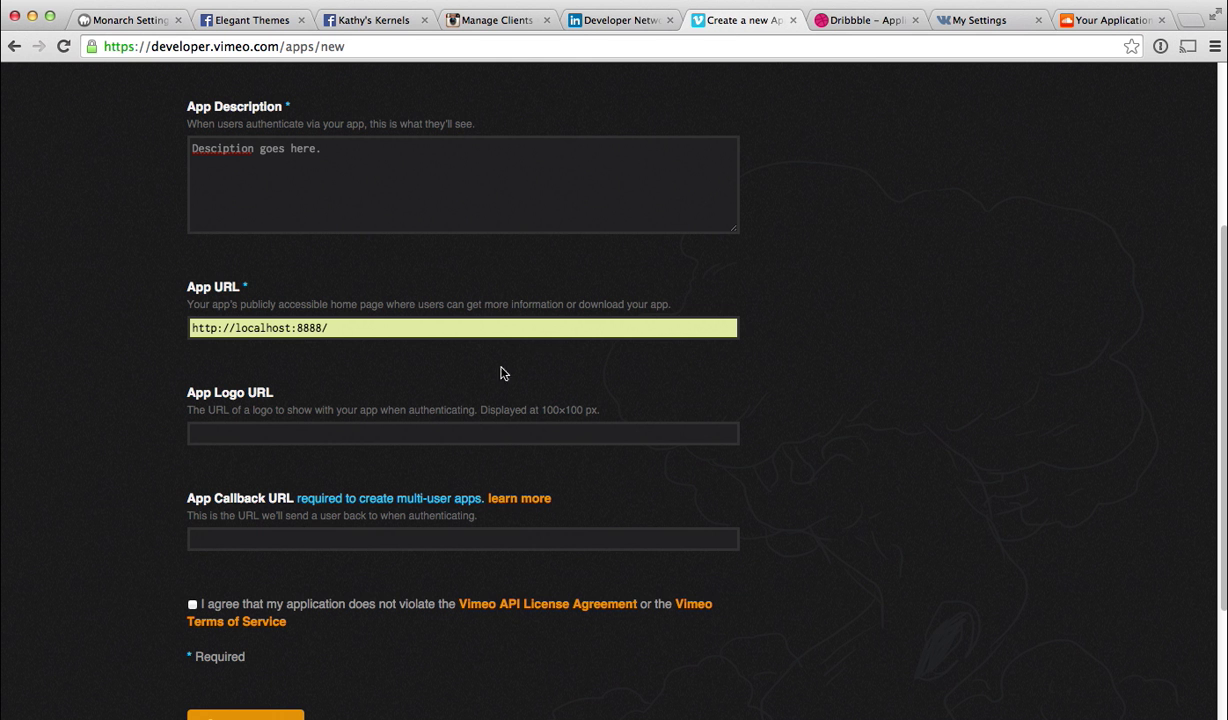
left_click(268, 537)
key("super+v")
left_click(904, 430)
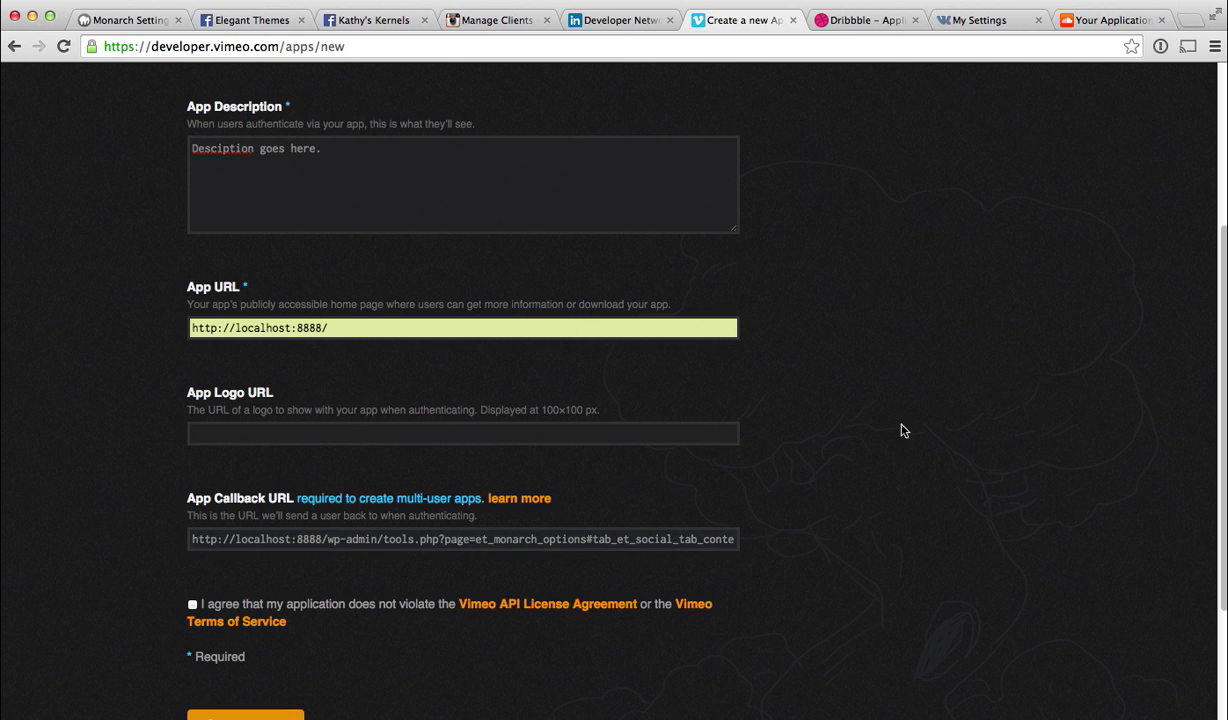
left_click(193, 605)
scroll(101, 529, "down", 2)
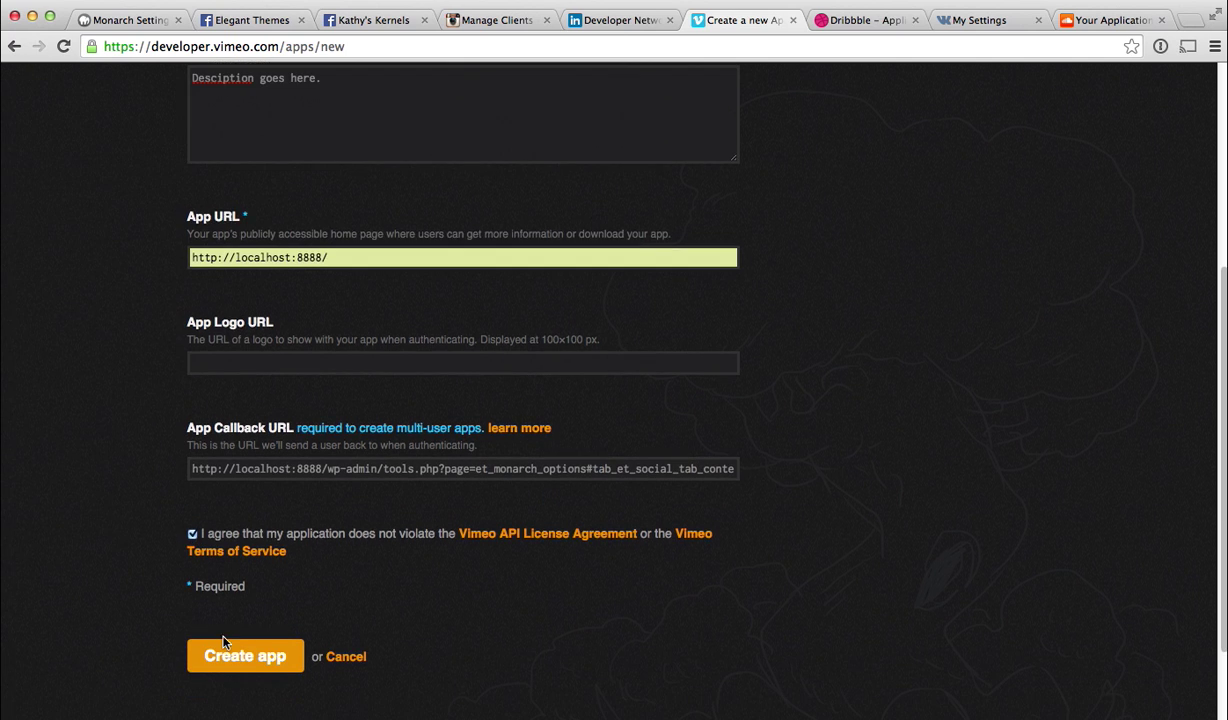
left_click(232, 657)
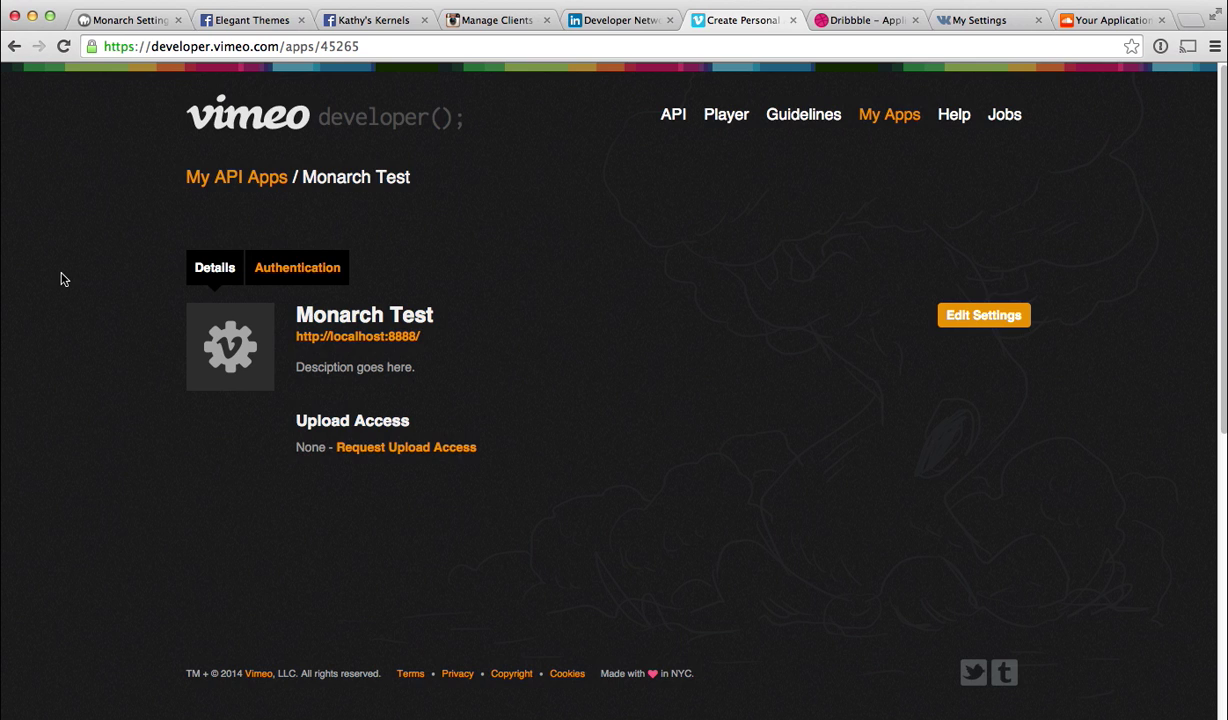
- Copy the Monarch Test app's client identifier into Monarch's Vimeo Client ID field
left_click(318, 277)
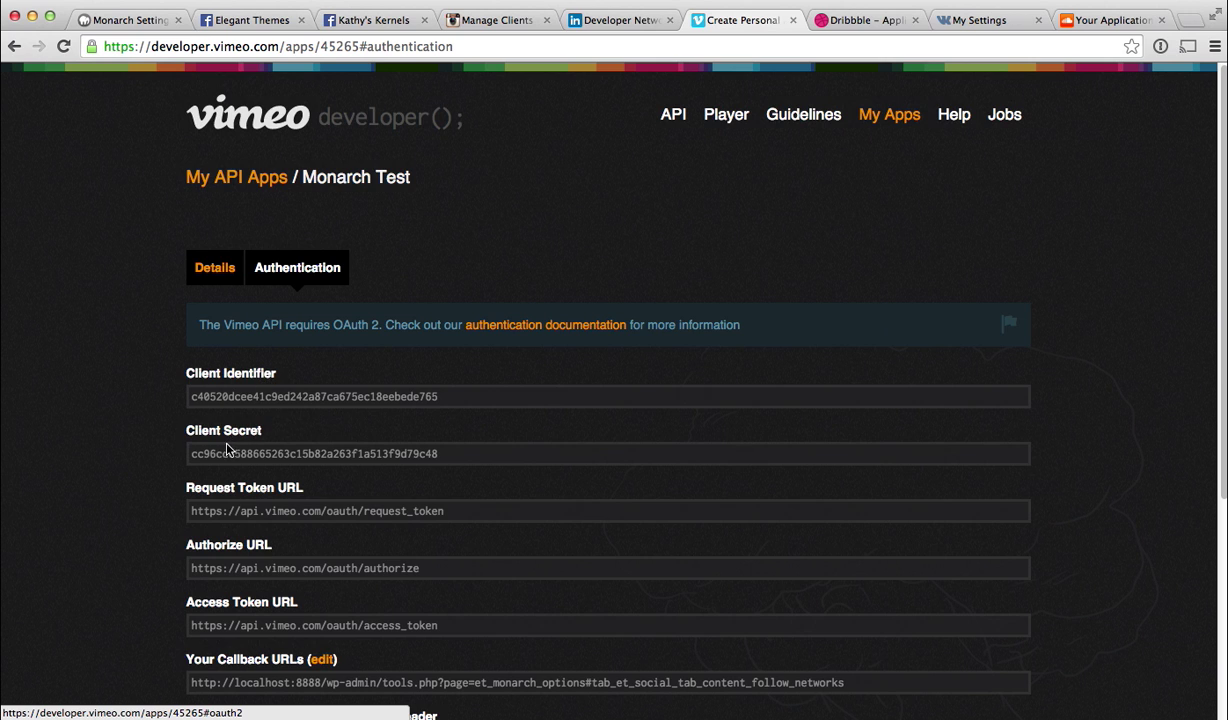
left_click_drag(1224, 70, 1213, 320)
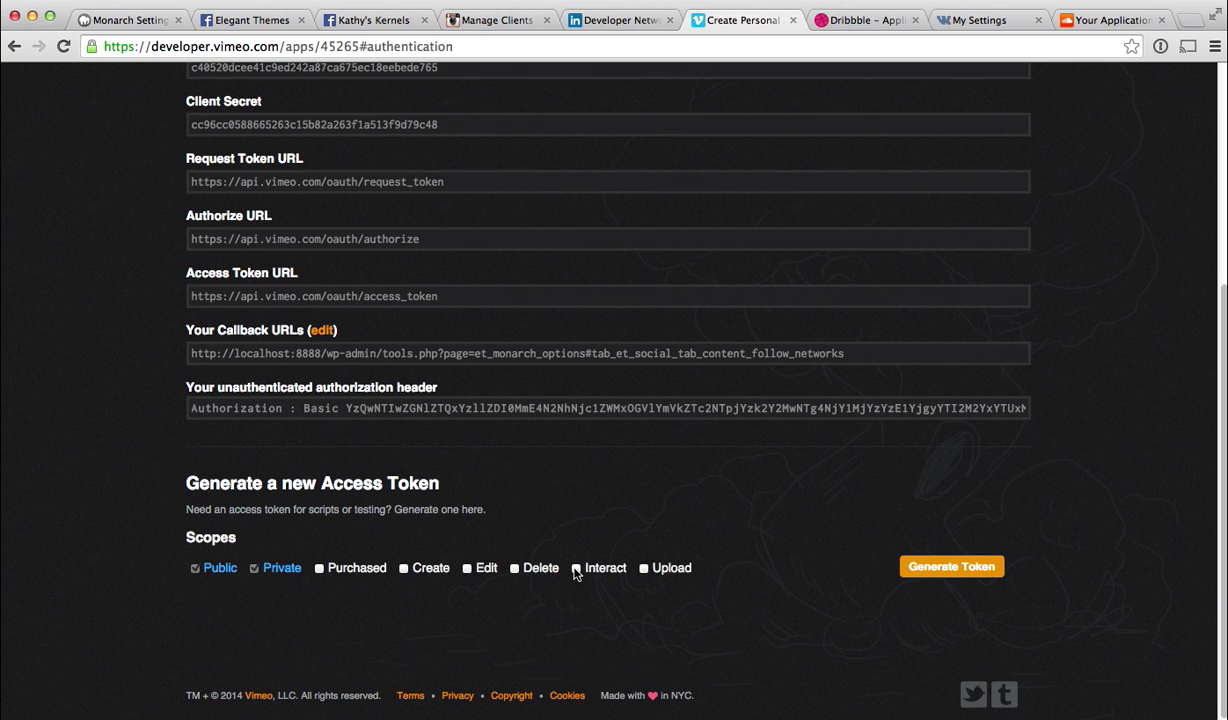
scroll(83, 495, "up", 5)
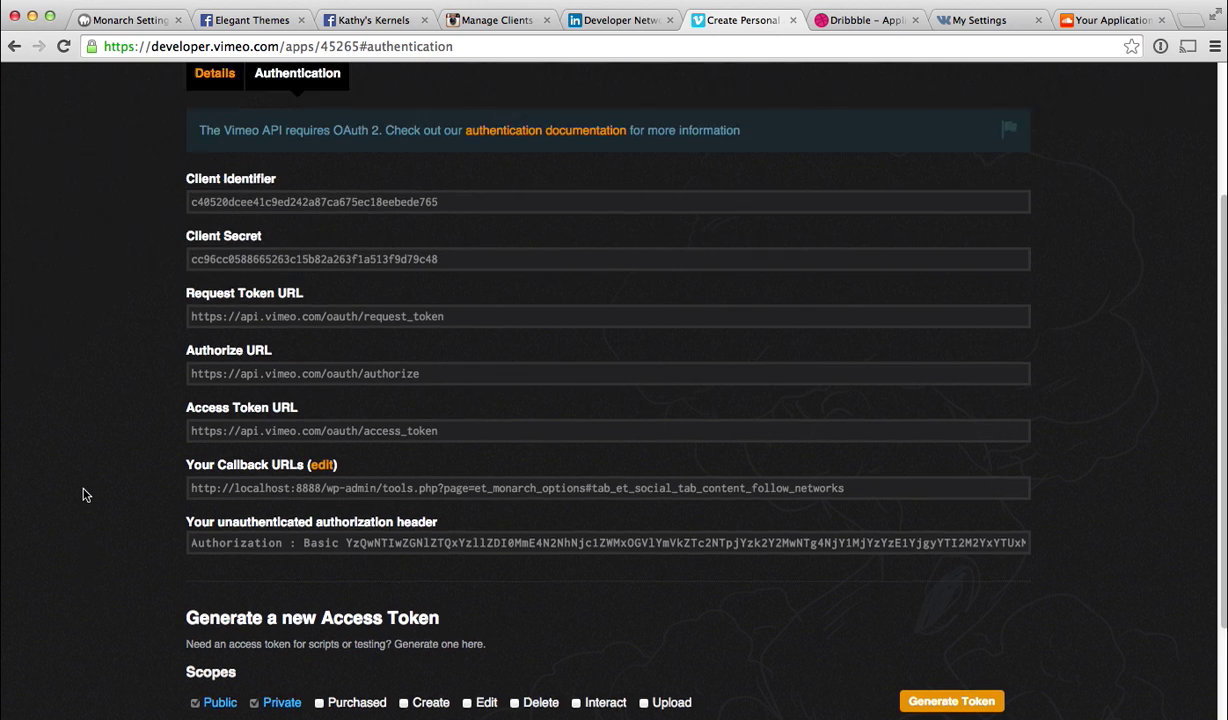
left_click(261, 390)
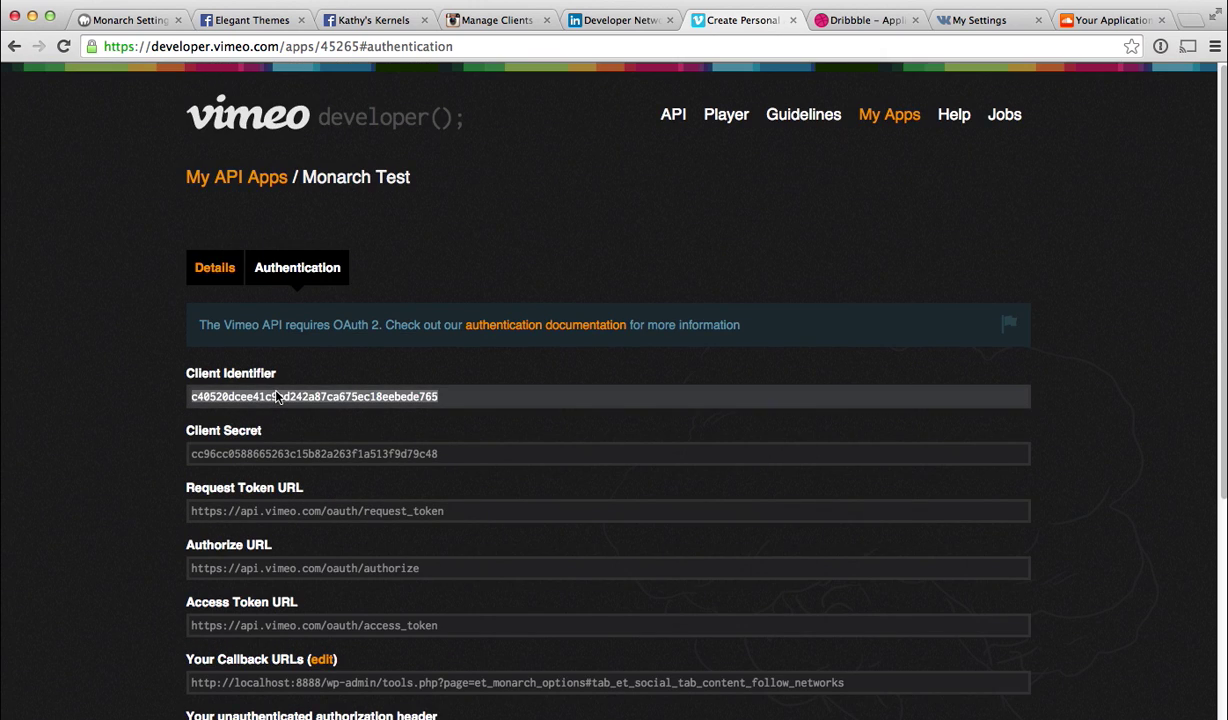
left_click(125, 20)
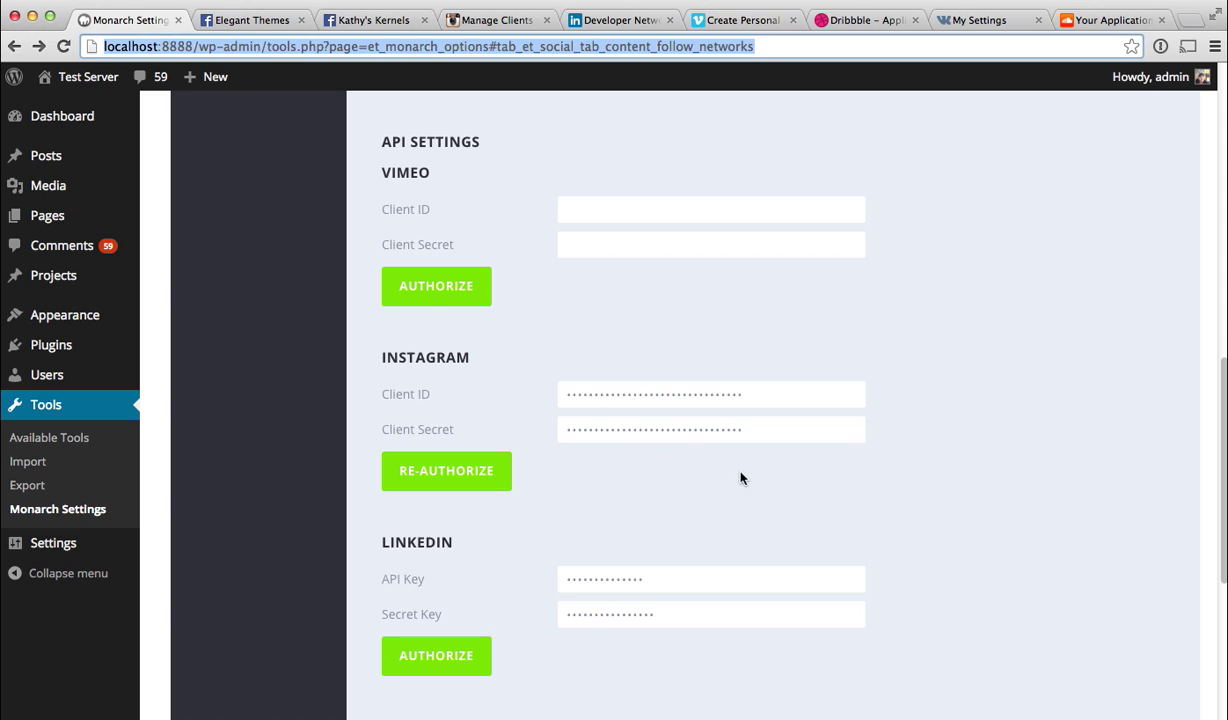
left_click(596, 215)
key("cmd+v")
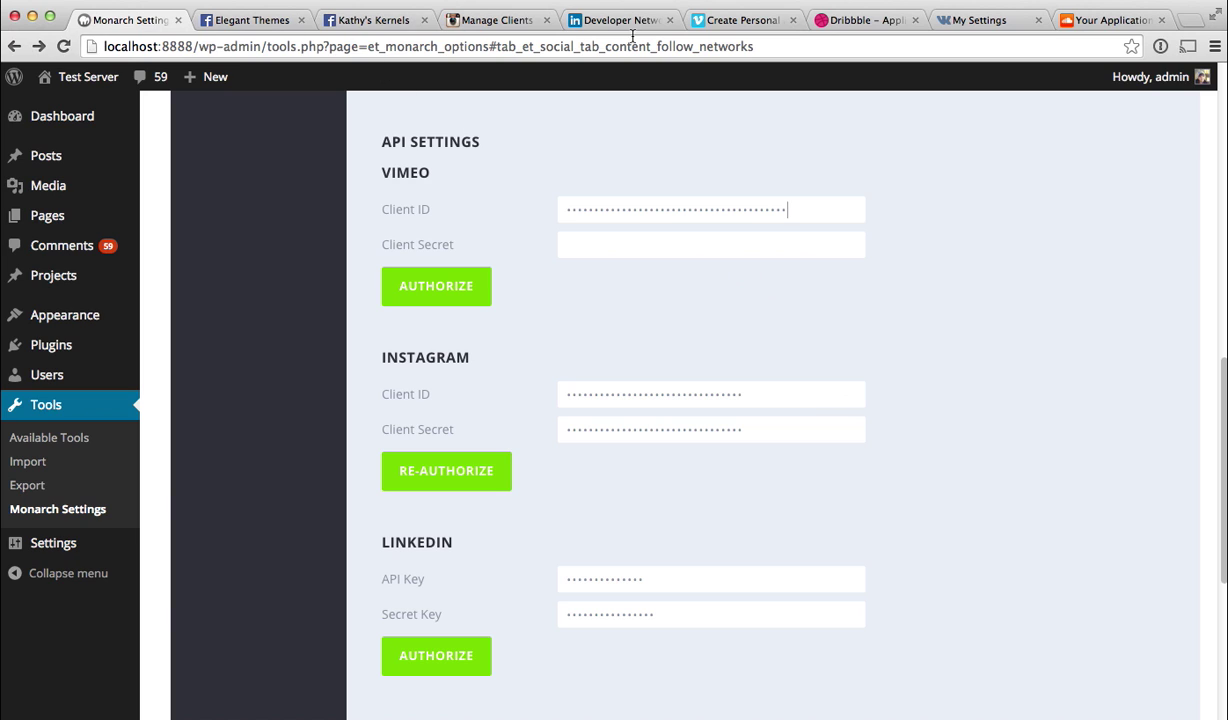
- Copy the app's client secret into Monarch's Vimeo Client Secret field
left_click(715, 22)
left_click(309, 459)
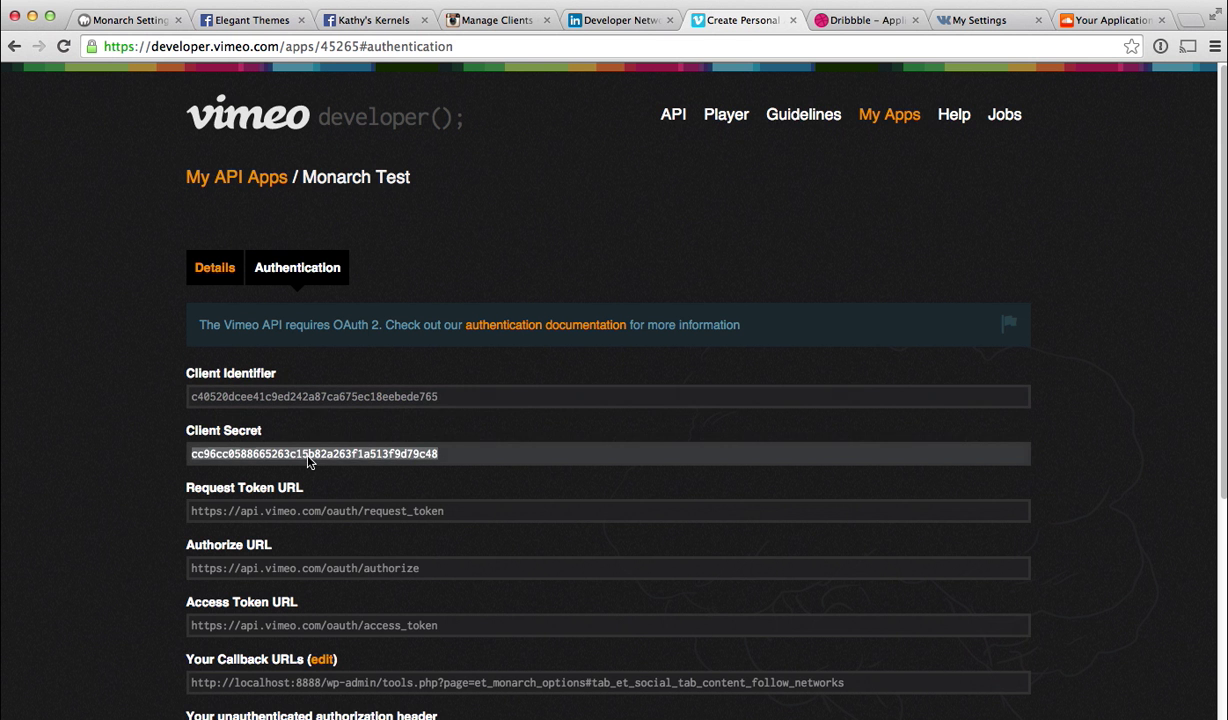
left_click(127, 20)
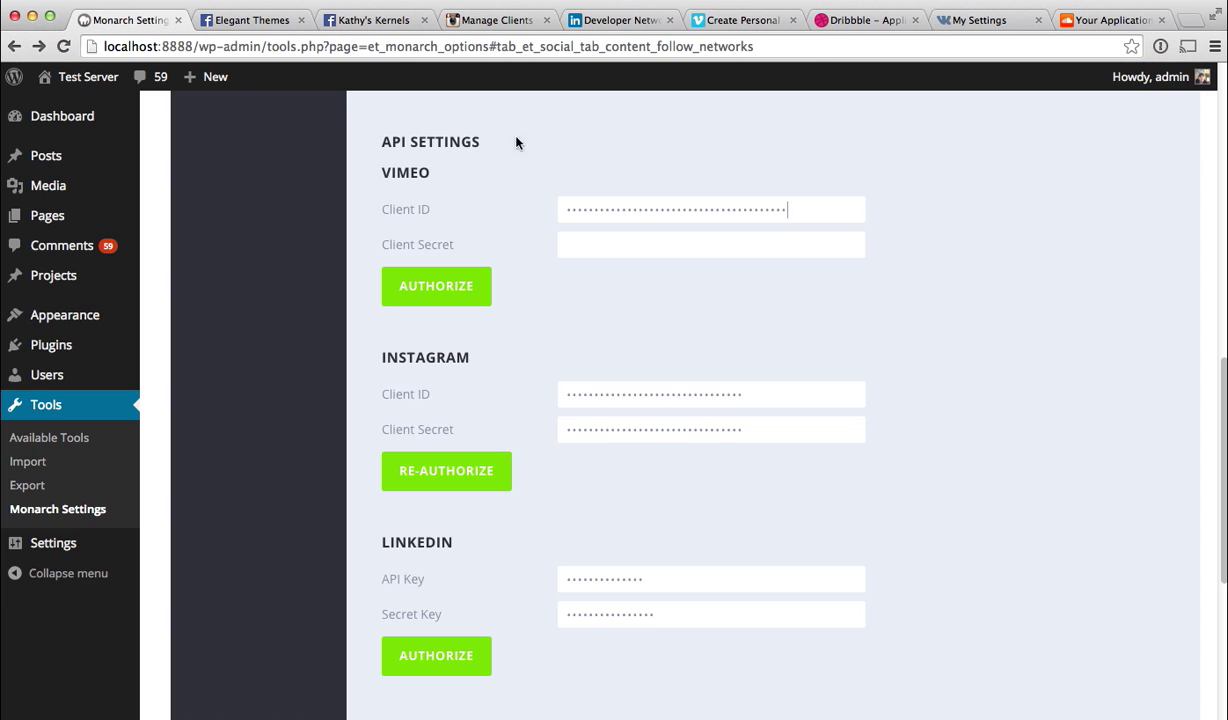
left_click(591, 248)
key("ctrl+v")
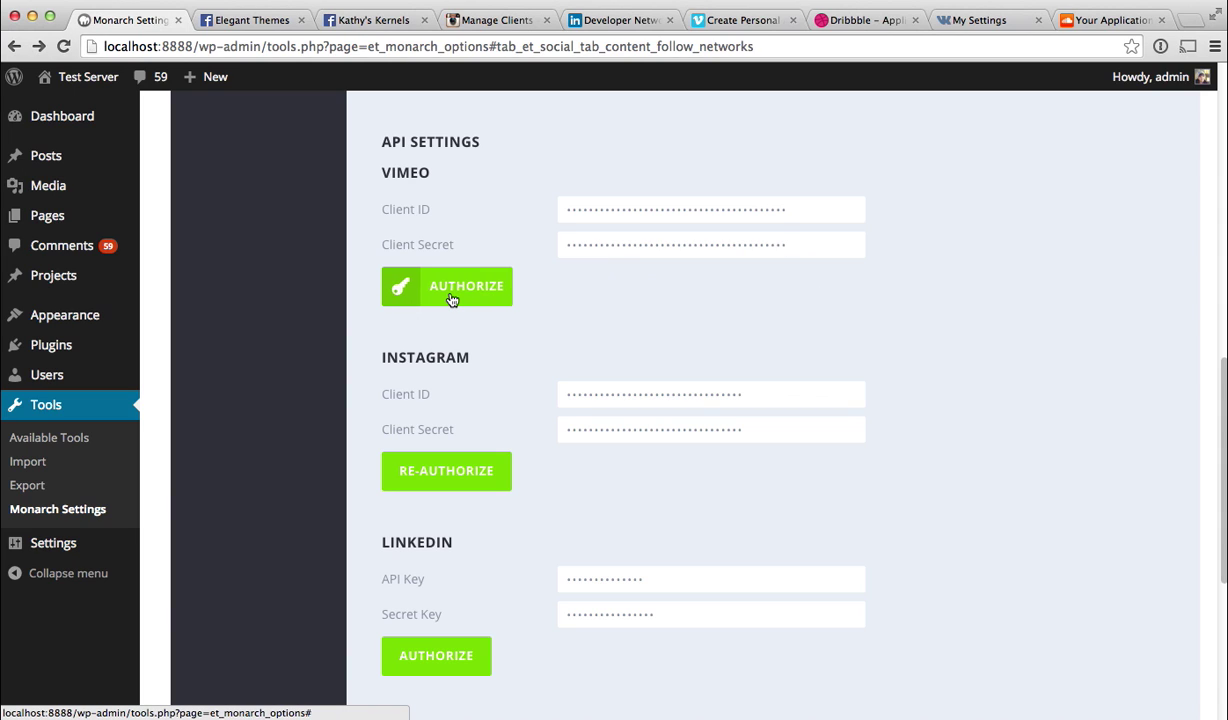
- Authorize Monarch under Vimeo and allow the Monarch Test app access to the account
left_click(451, 298)
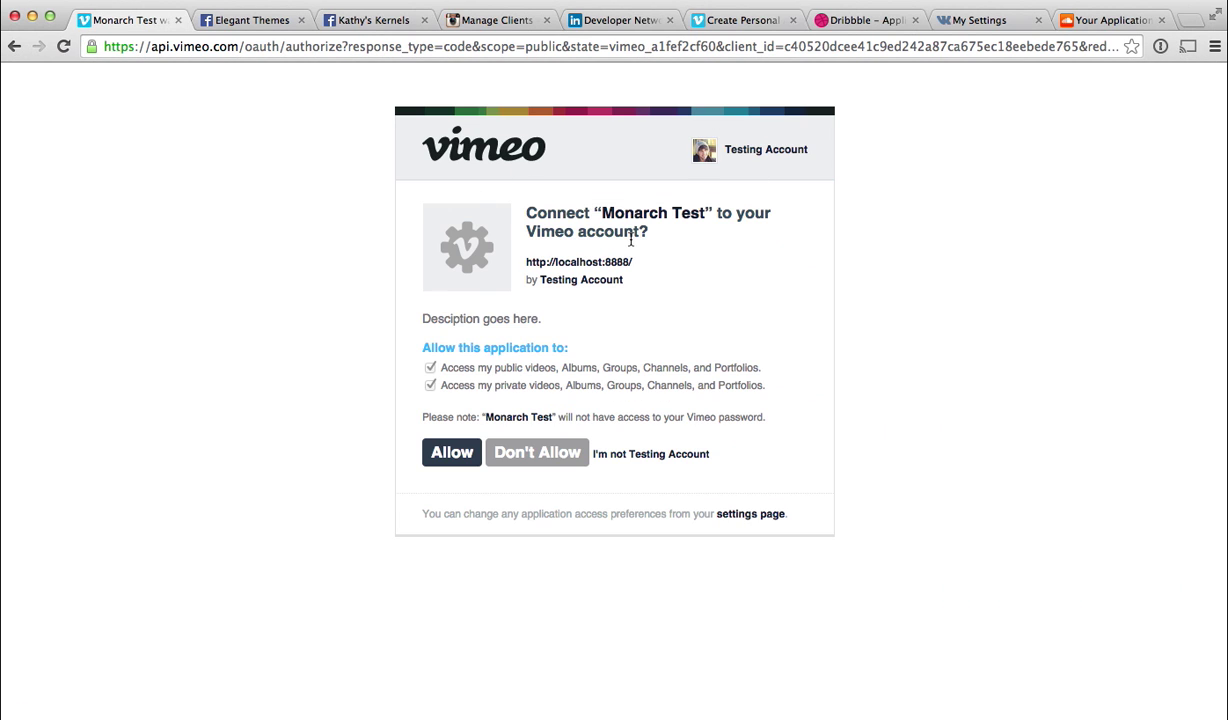
left_click(447, 455)
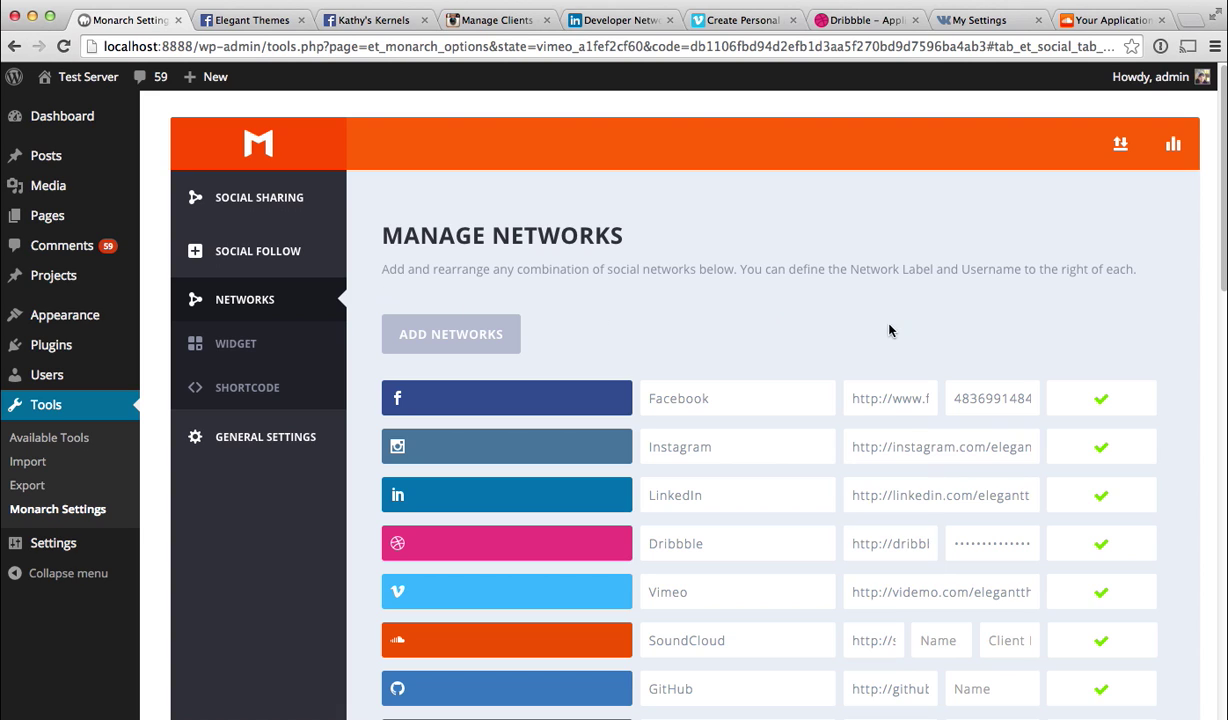
- Check the SoundCloud Name and Client ID fields in Monarch, then go to SoundCloud's Your Applications page
scroll(812, 370, "down", 1)
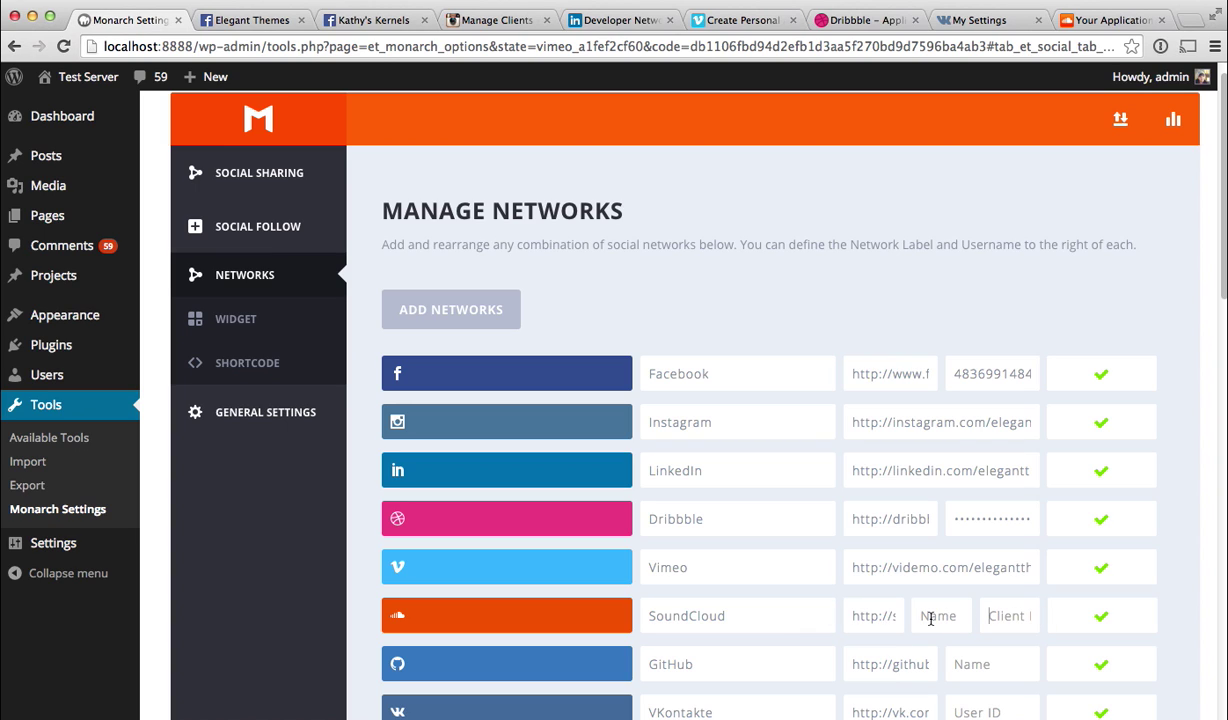
scroll(930, 618, "down", 10)
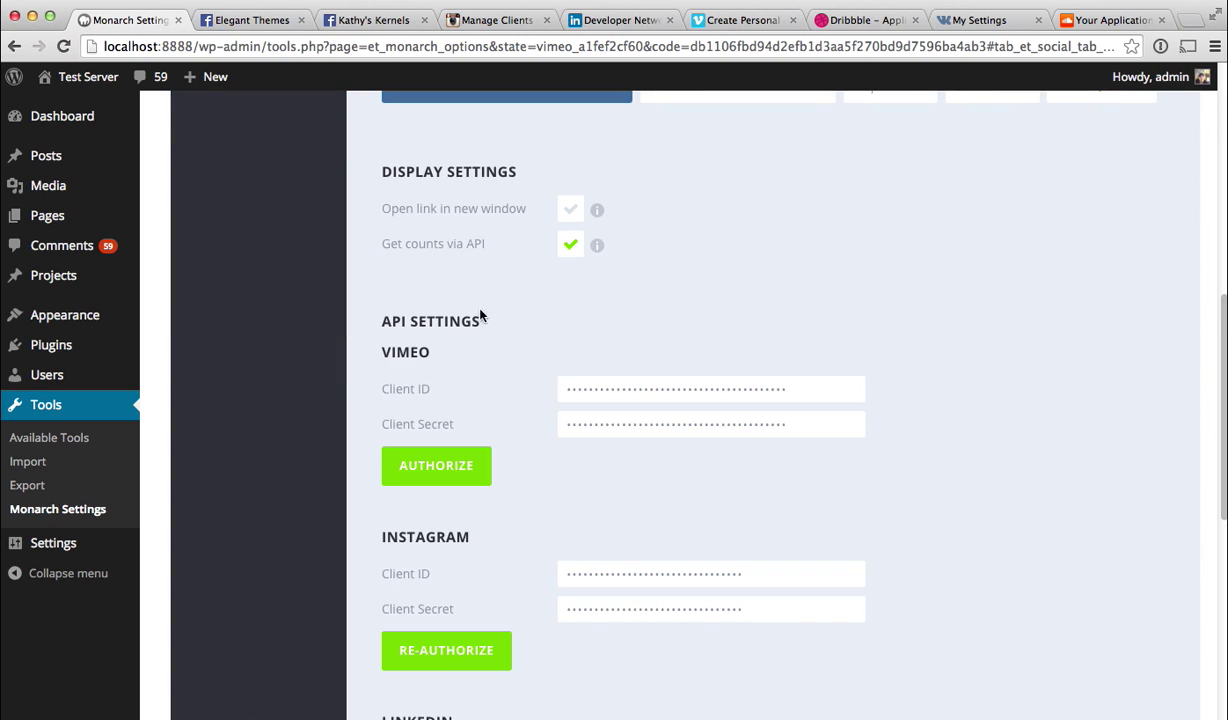
scroll(533, 303, "down", 5)
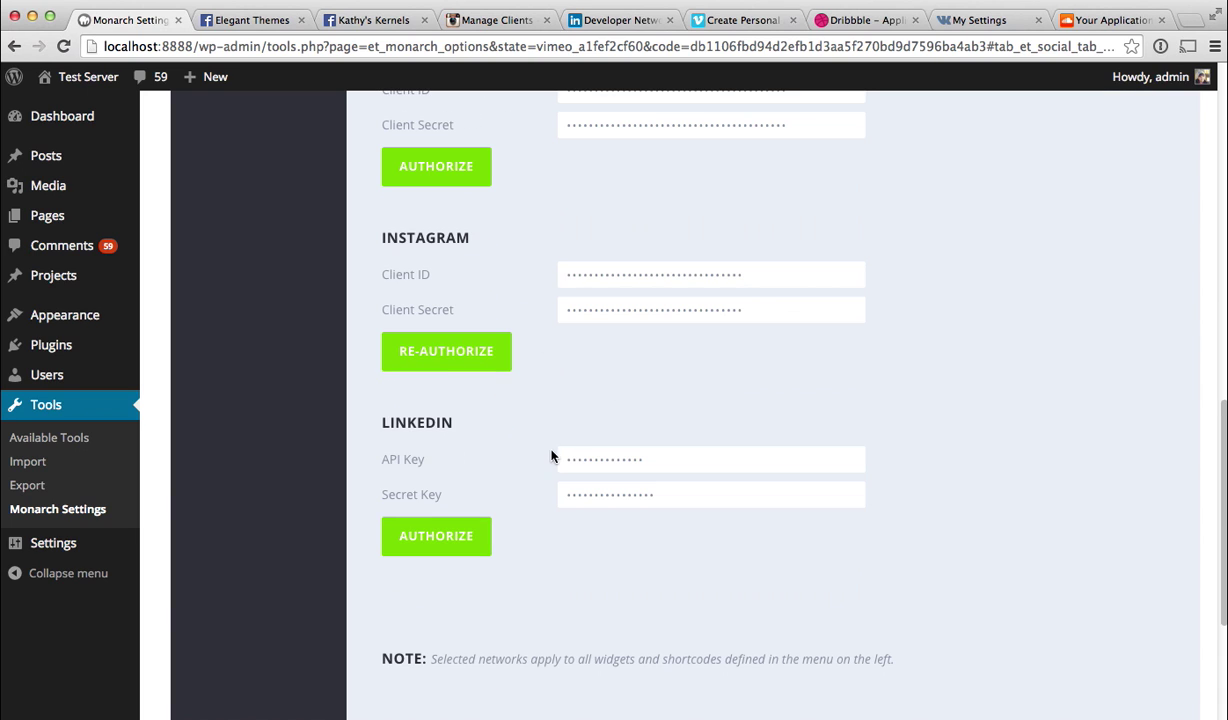
scroll(921, 413, "up", 10)
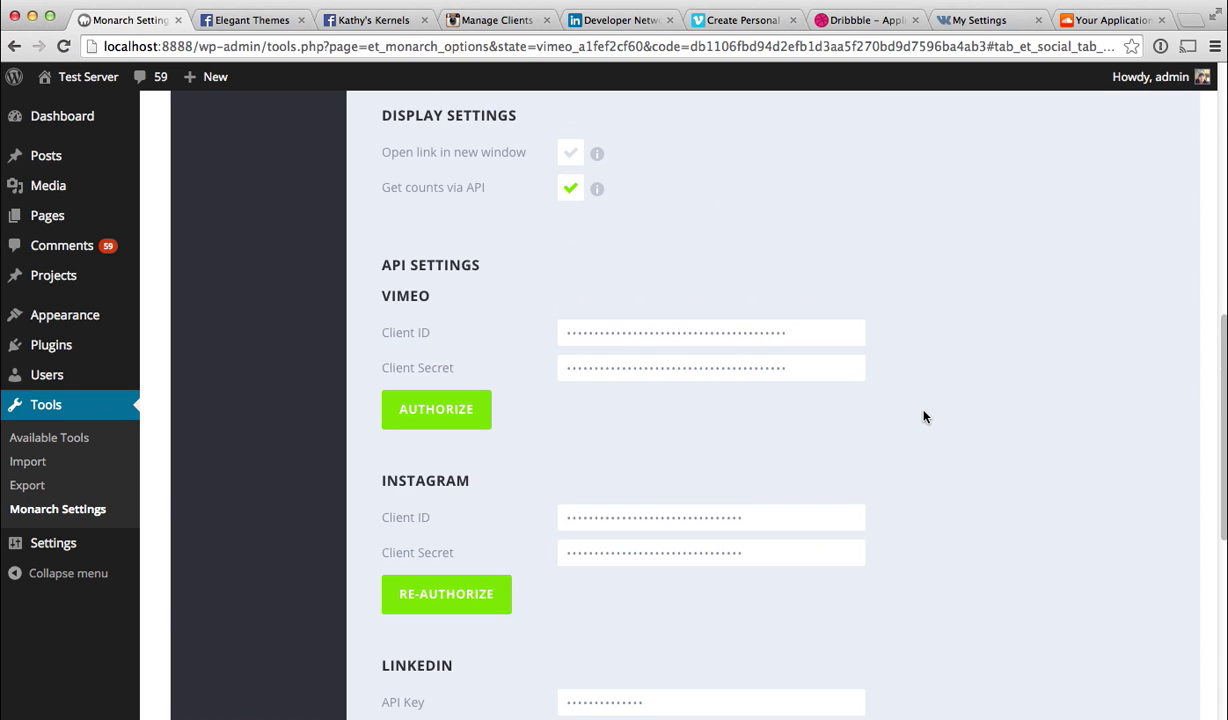
scroll(515, 360, "up", 1)
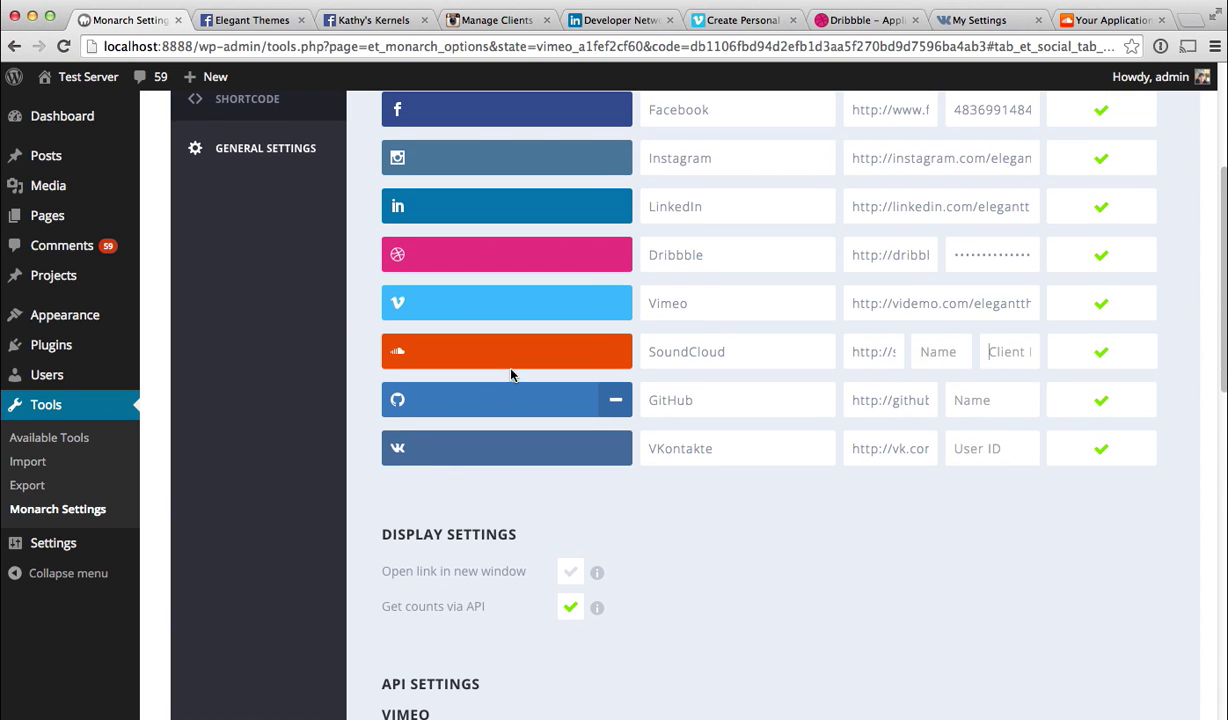
left_click(936, 359)
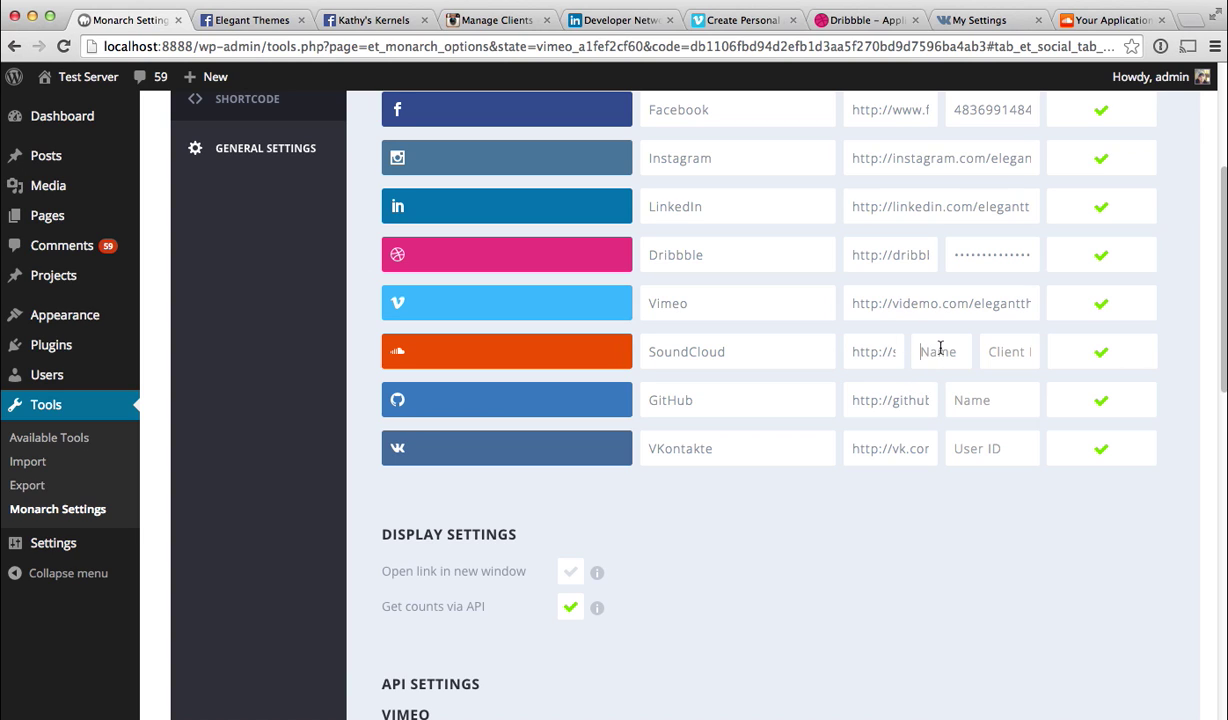
left_click(999, 342)
scroll(960, 370, "up", 2)
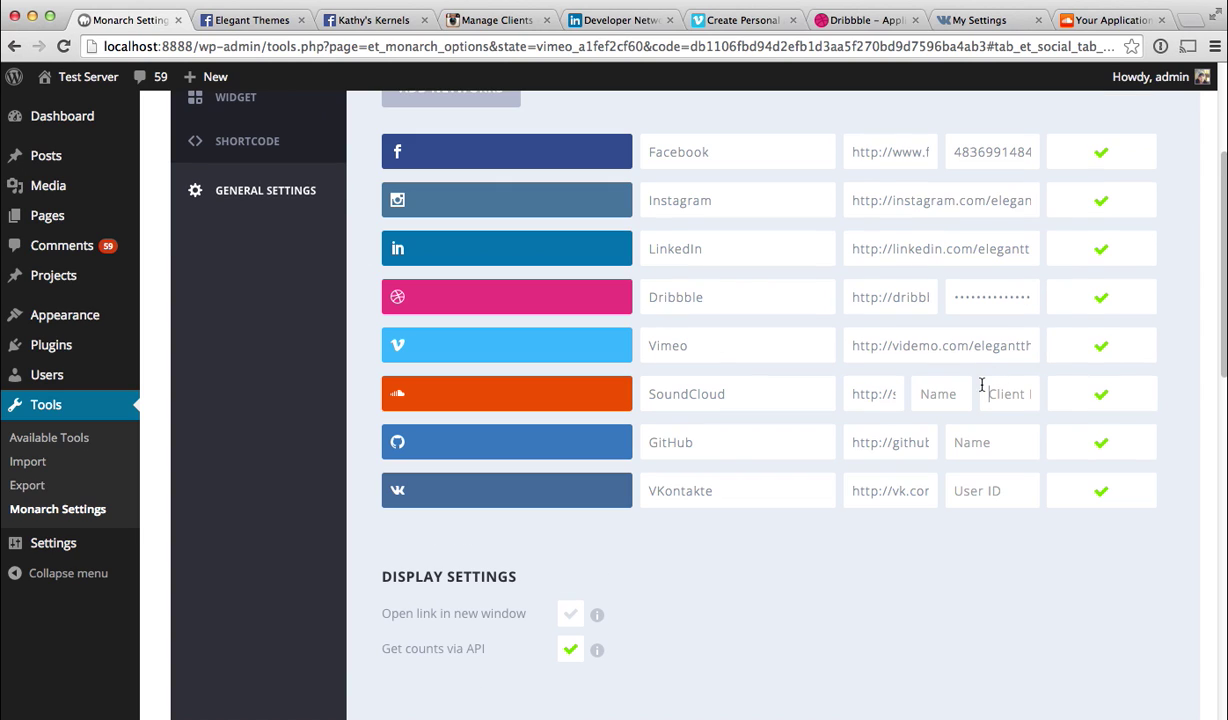
left_click(1108, 20)
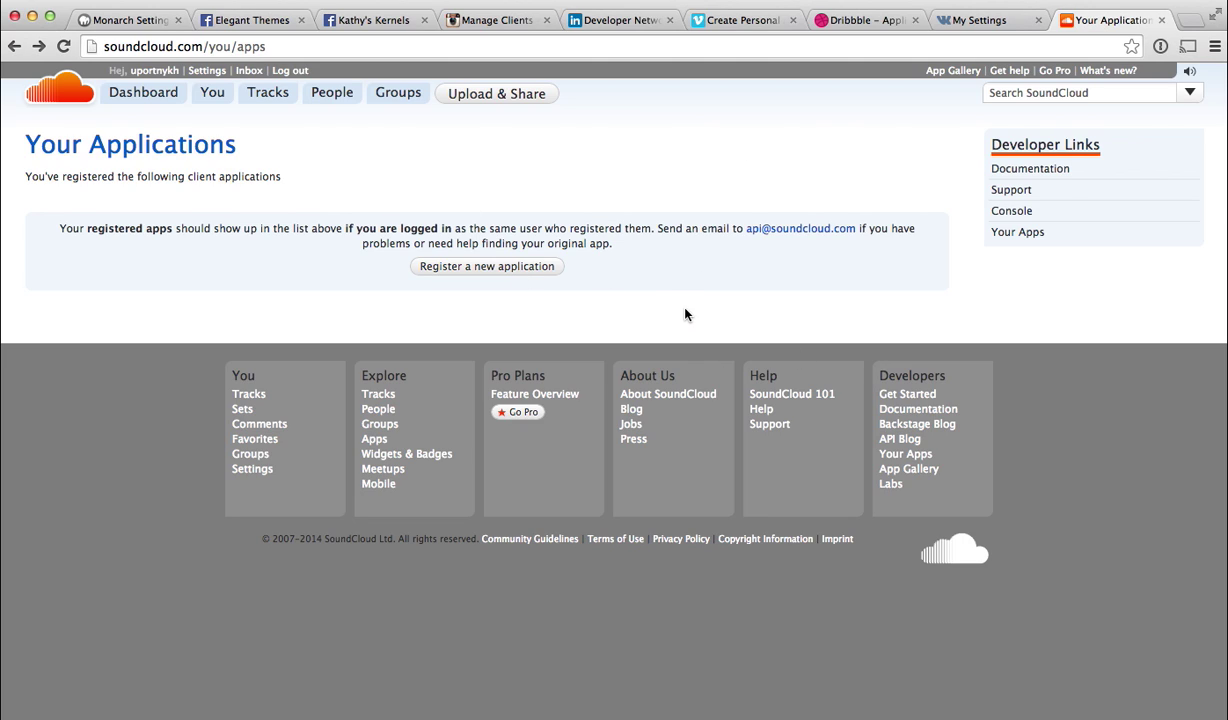
- Register a new SoundCloud application named 'Monarch'
left_click(490, 267)
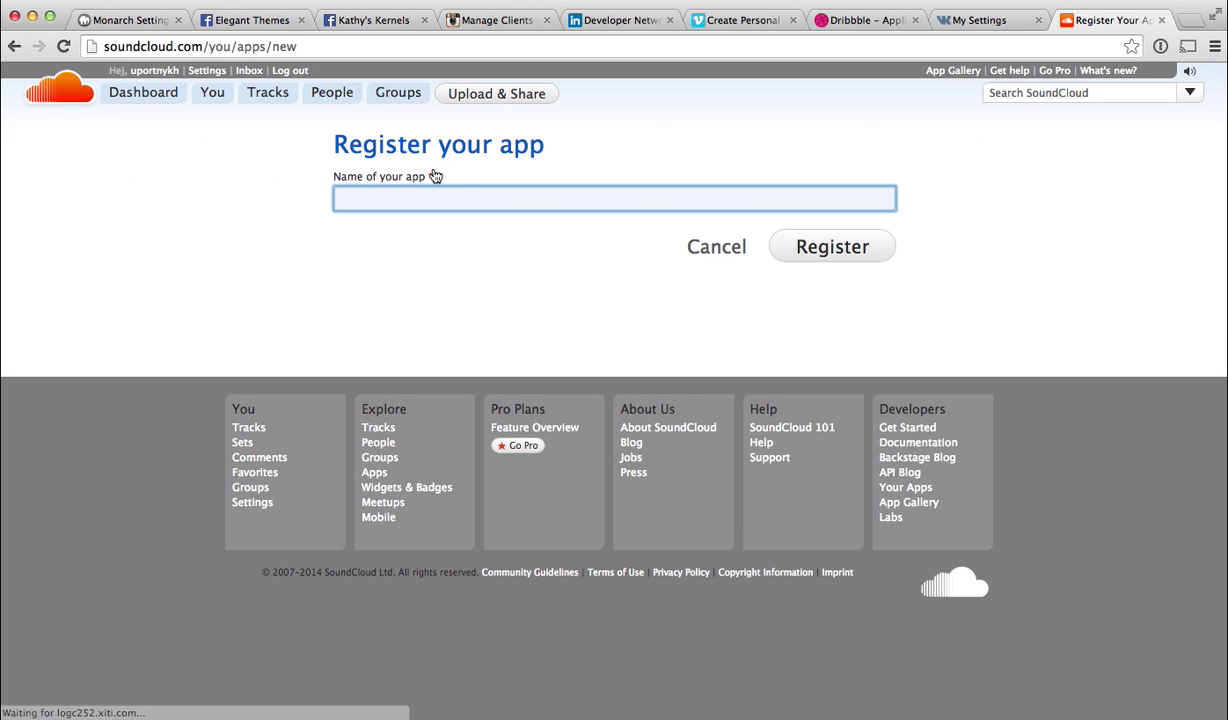
type("Monarch")
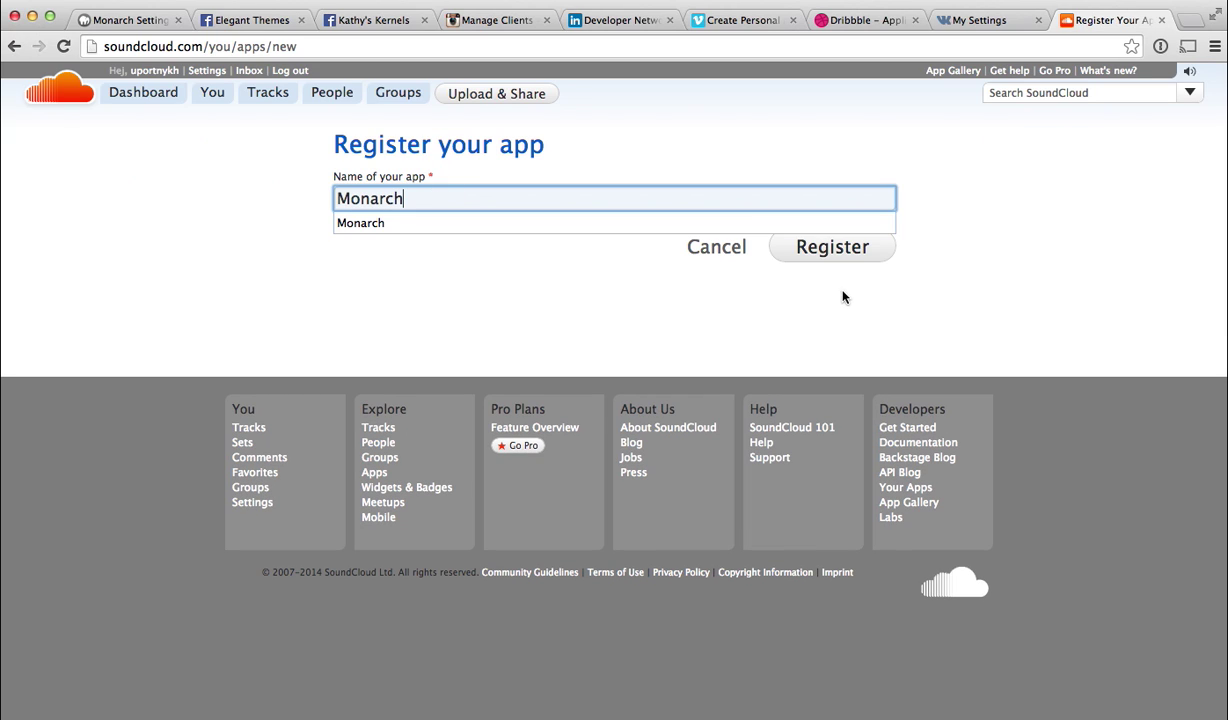
left_click(773, 249)
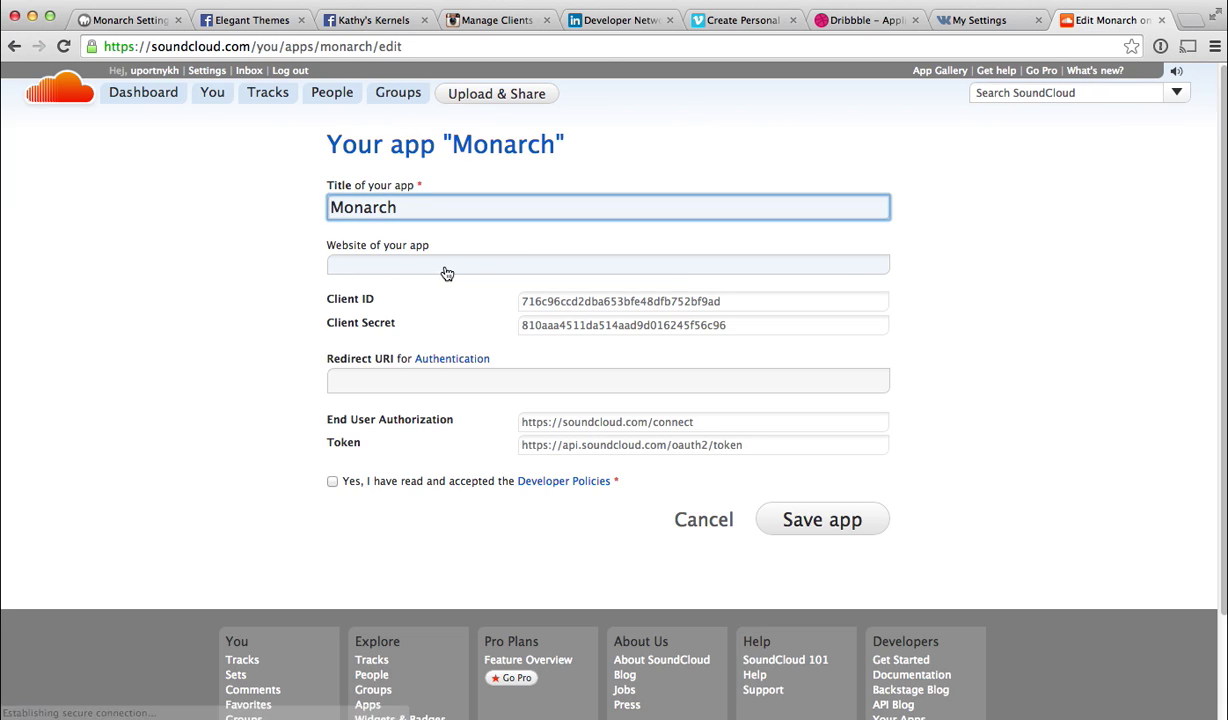
left_click(430, 264)
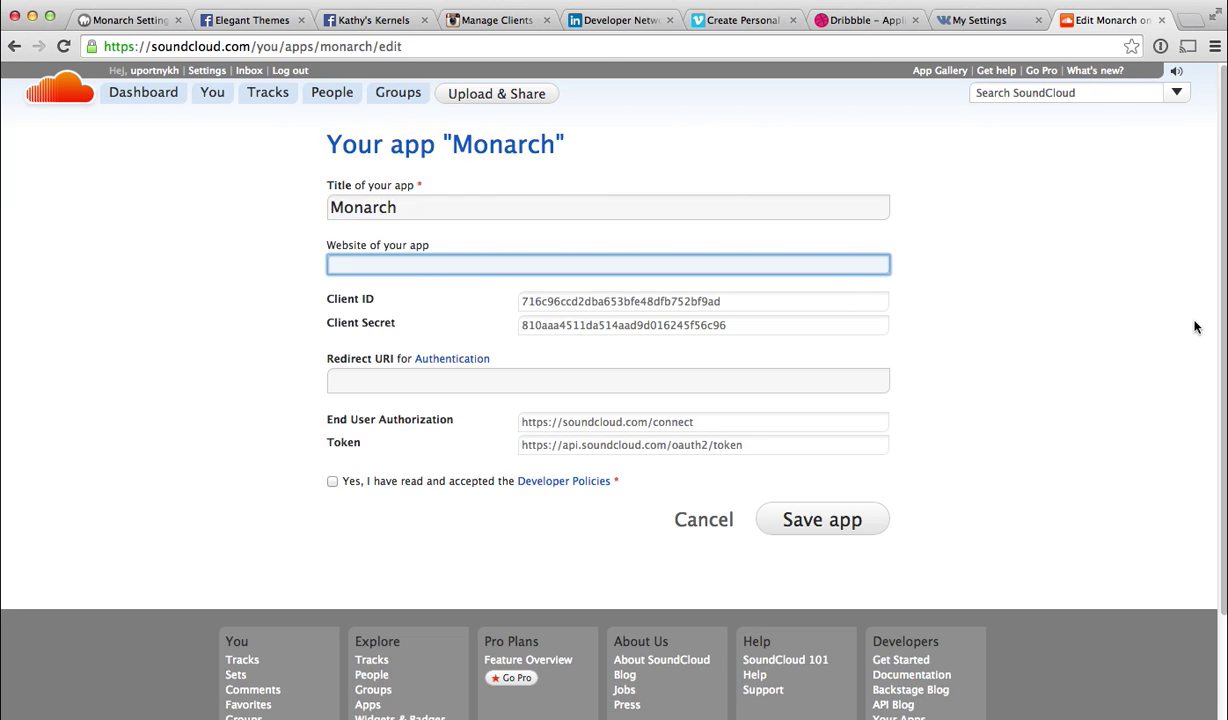
type("htt")
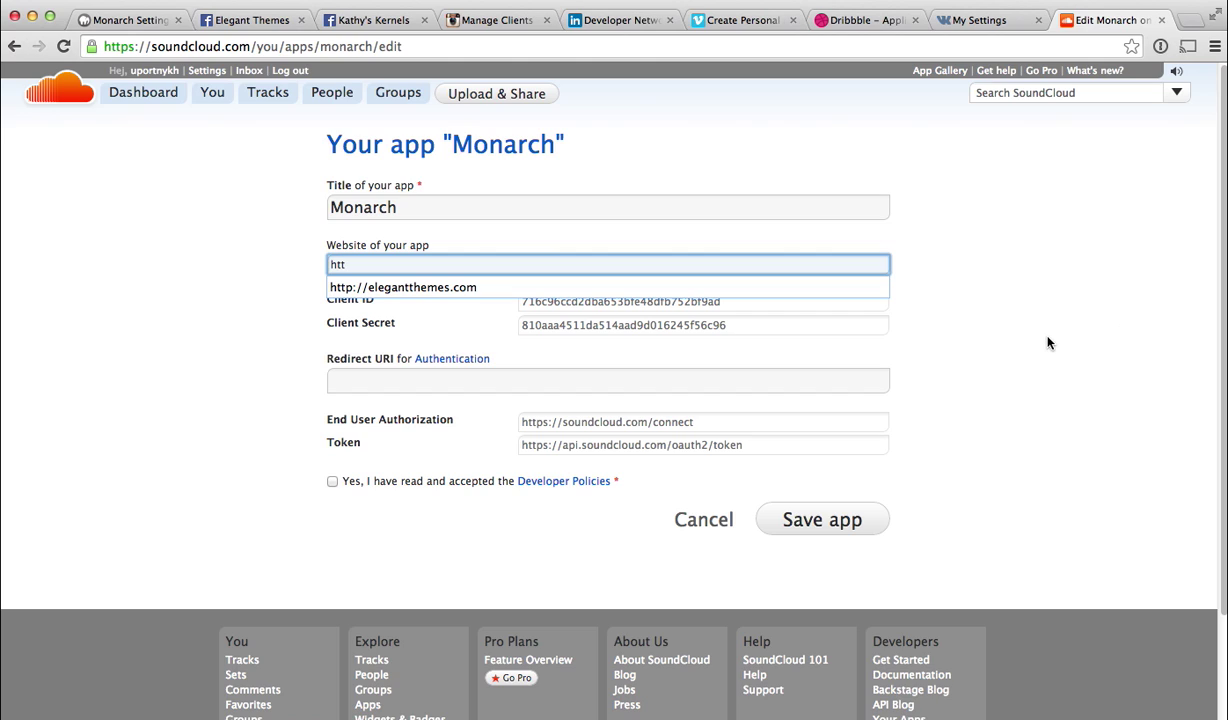
type("p://localhost")
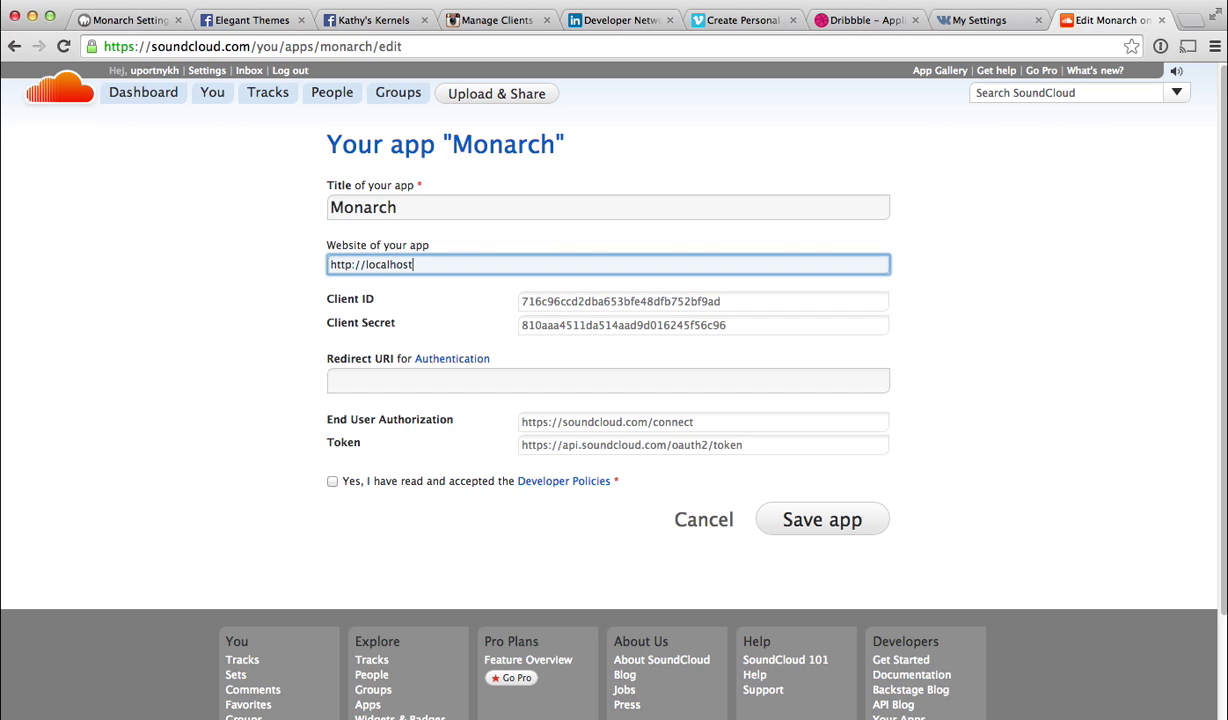
type(":8888/")
left_click(380, 381)
triple_click(438, 264)
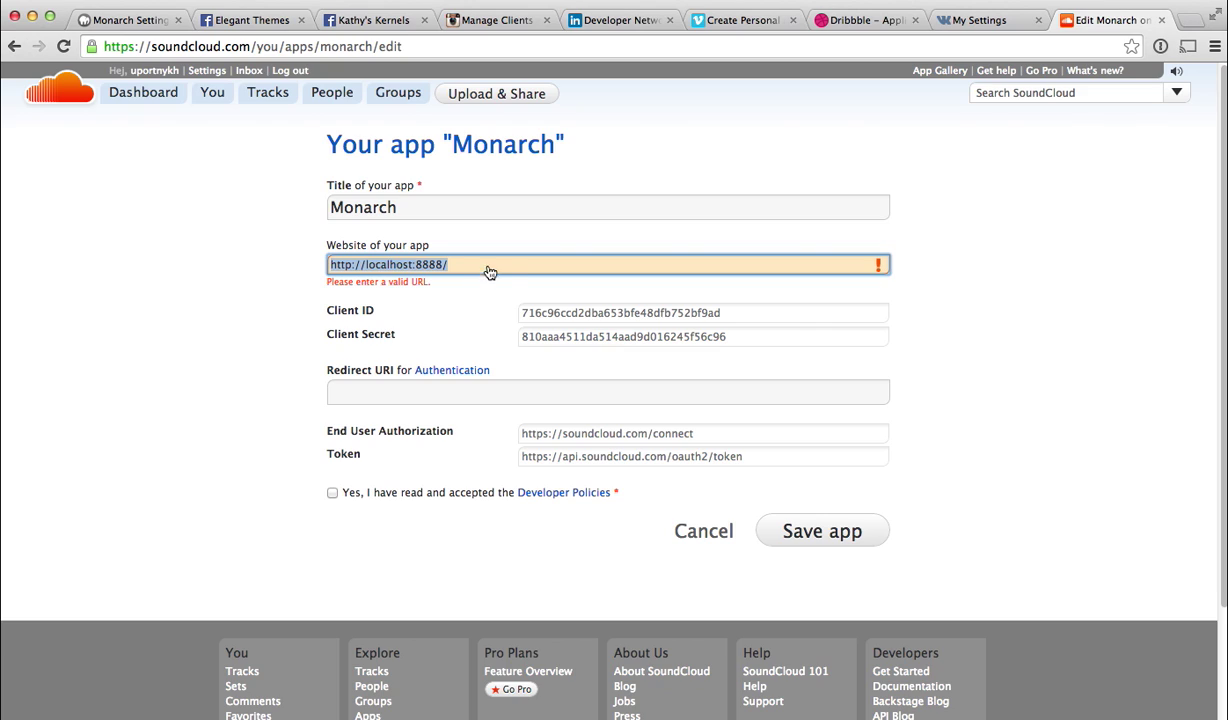
left_click(514, 269)
key("BackSpace")
key("BackSpace")
key("BackSpace")
key("BackSpace")
key("BackSpace")
key("BackSpace")
key("BackSpace")
key("BackSpace")
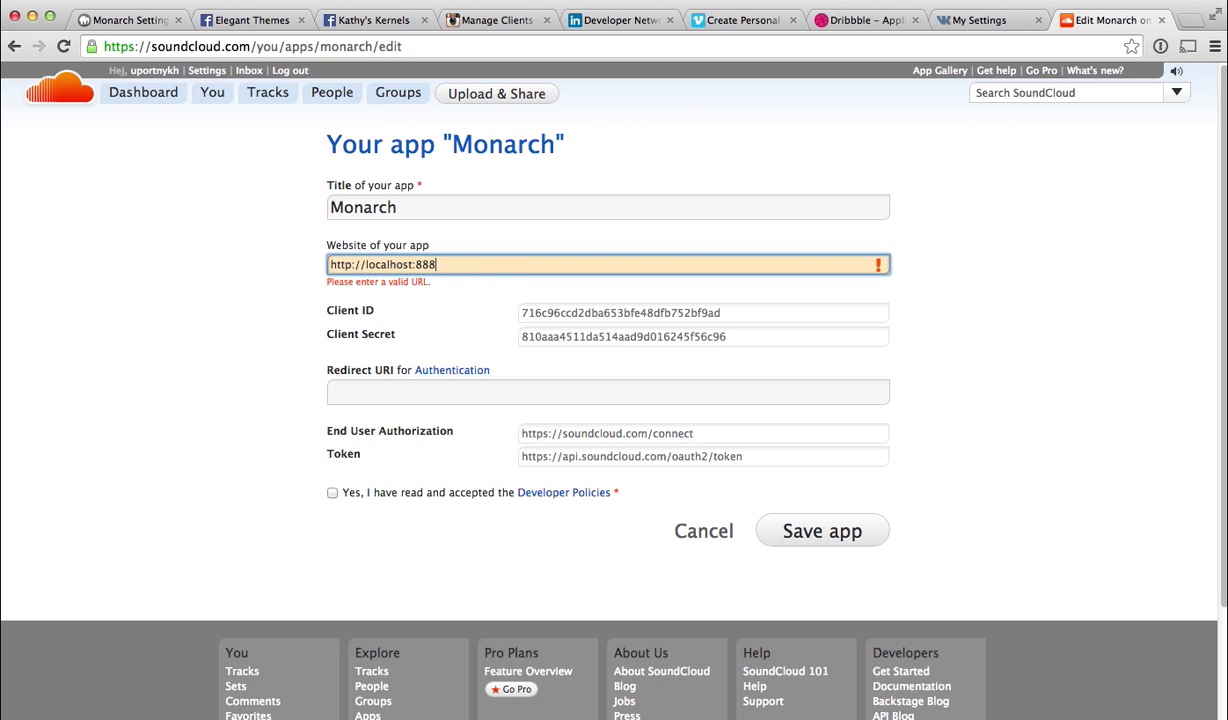
key("BackSpace")
key("BackSpace")
key("BackSpace")
key("BackSpace")
key("BackSpace")
key("BackSpace")
key("BackSpace")
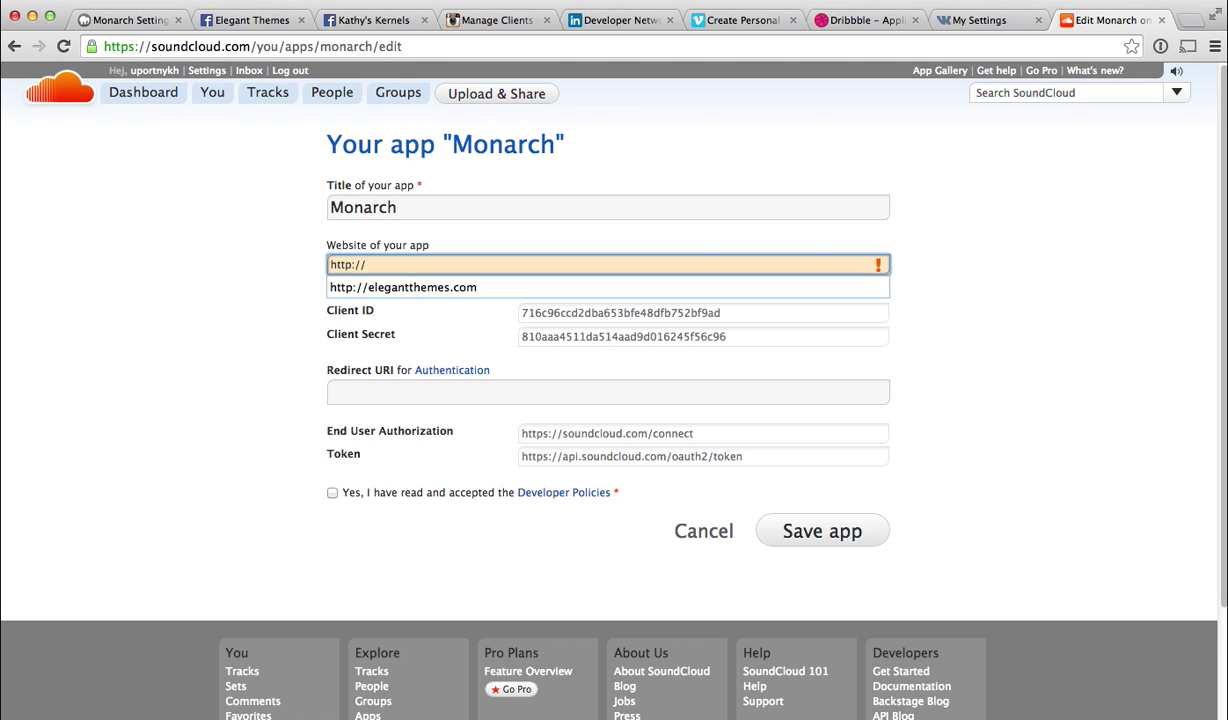
key("Return")
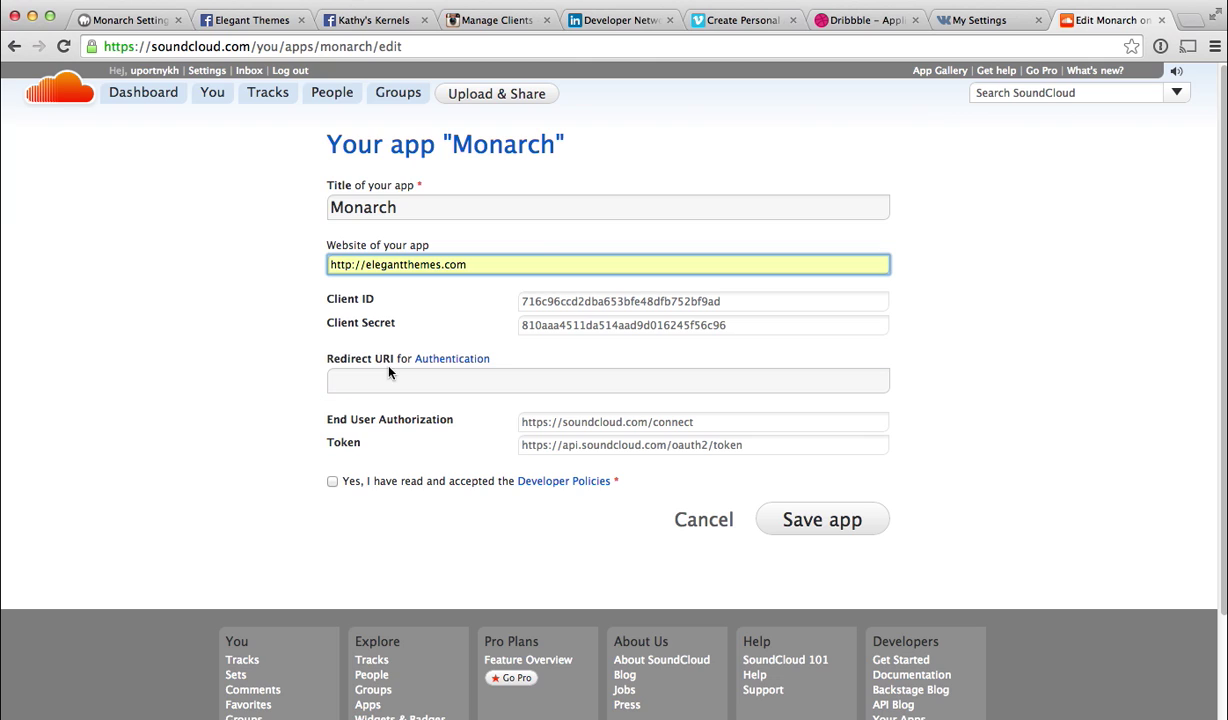
left_click(550, 382)
left_click(128, 20)
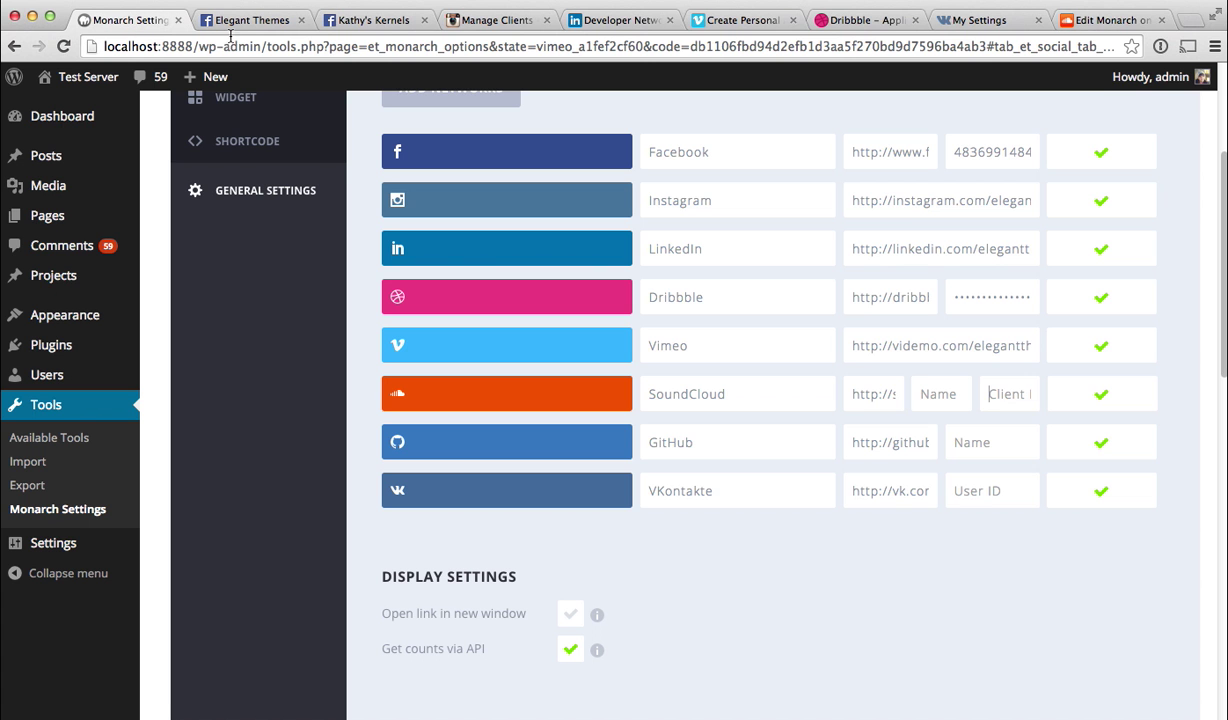
- Open Monarch's Social Follow networks page, copy its address, and return to the SoundCloud app edit page
left_click(238, 46)
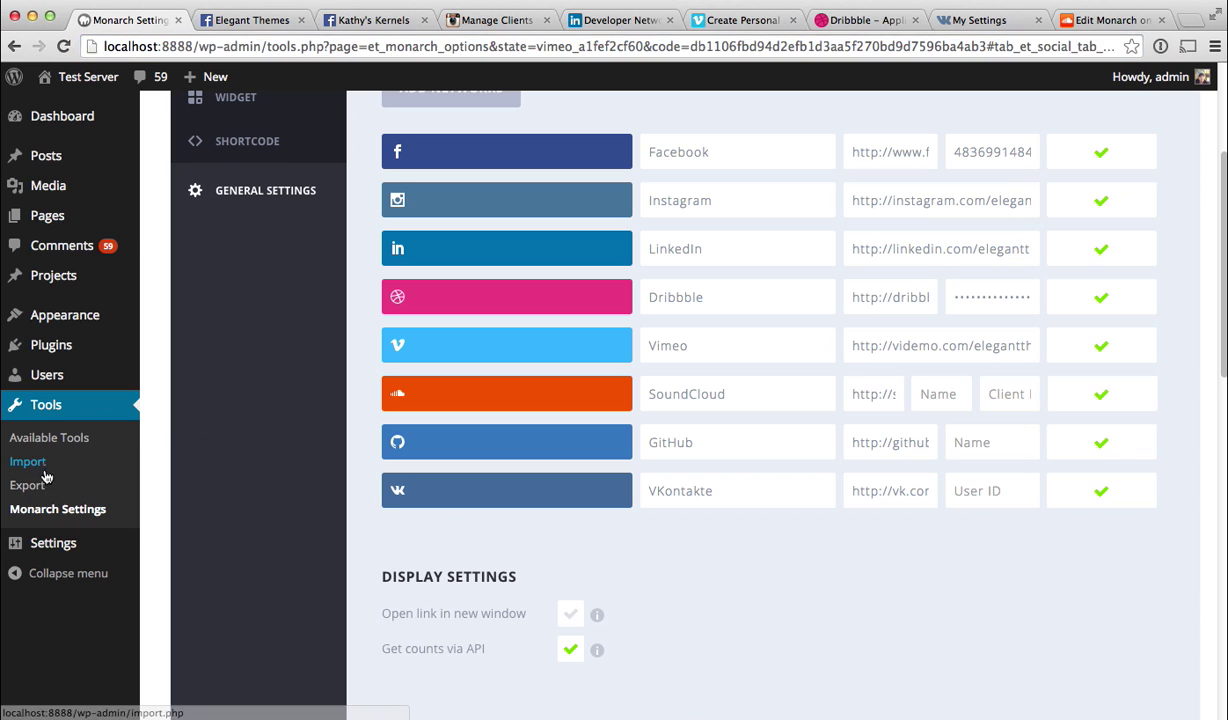
left_click(50, 508)
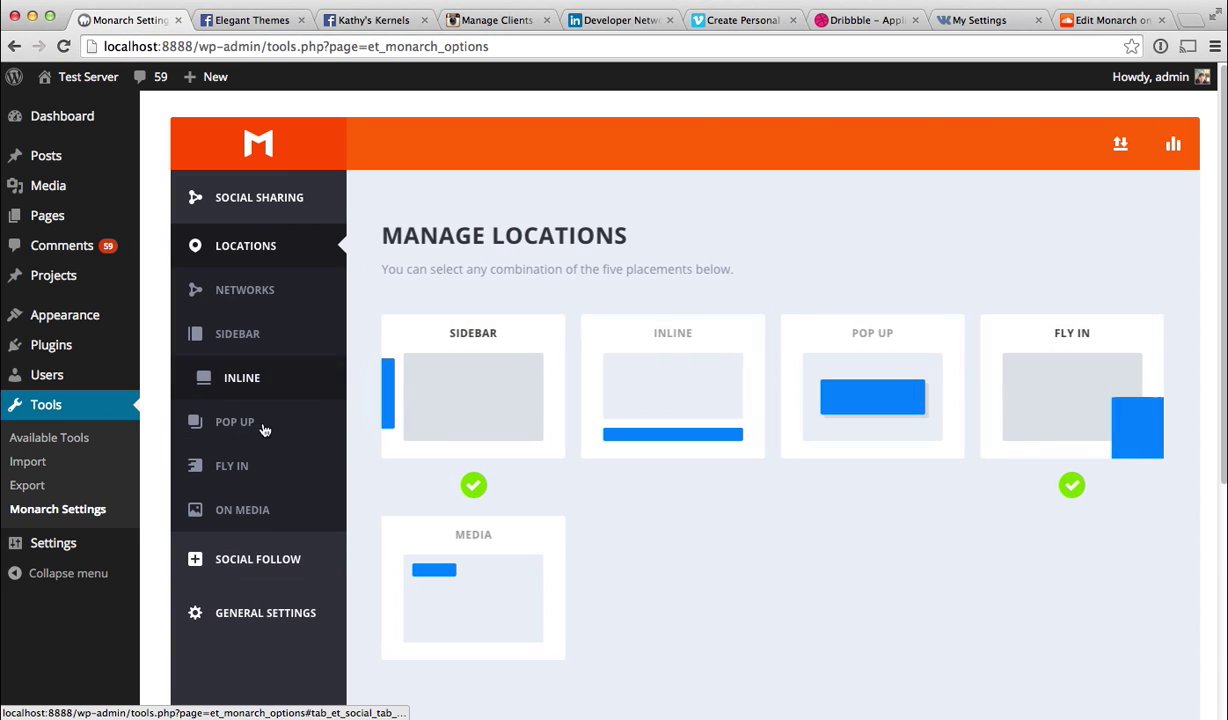
left_click(266, 557)
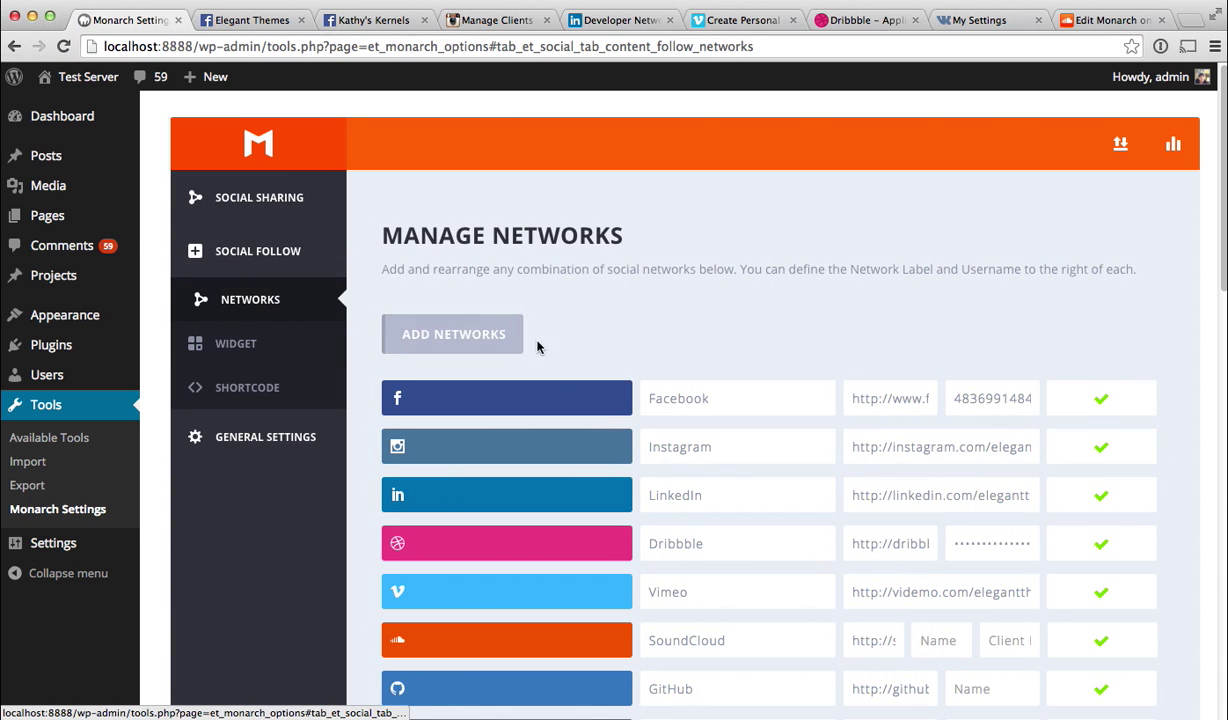
left_click(560, 46)
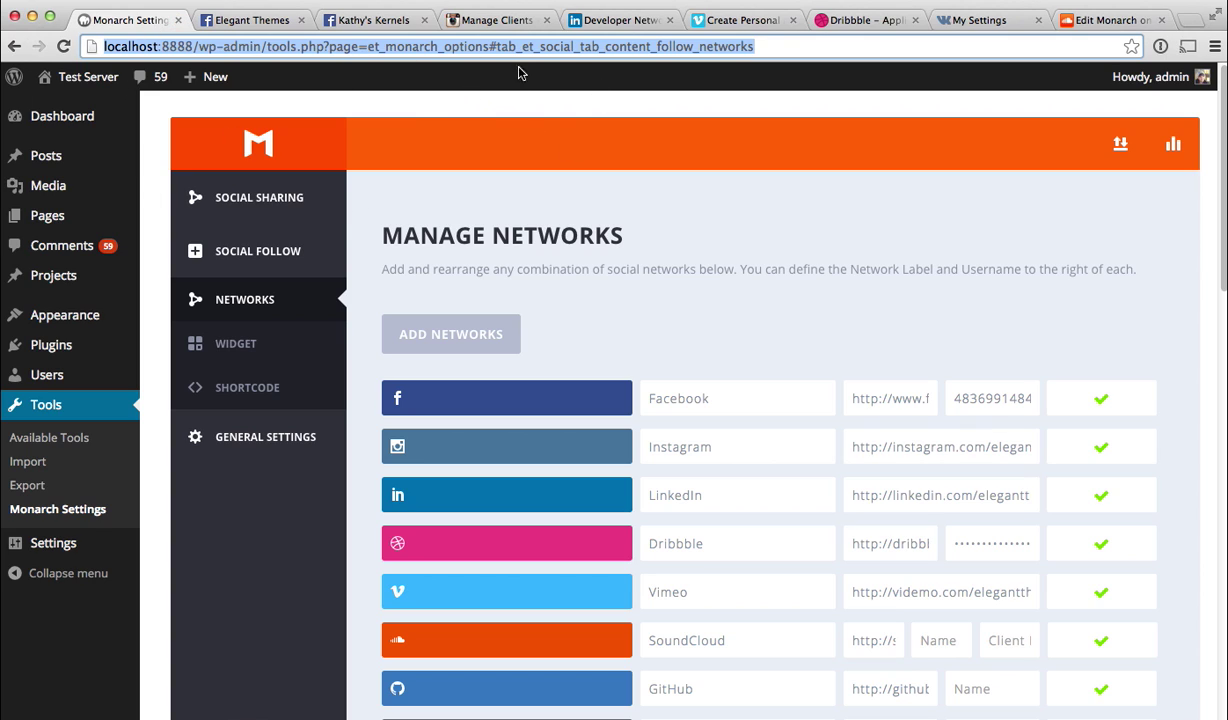
left_click(735, 22)
left_click(1108, 20)
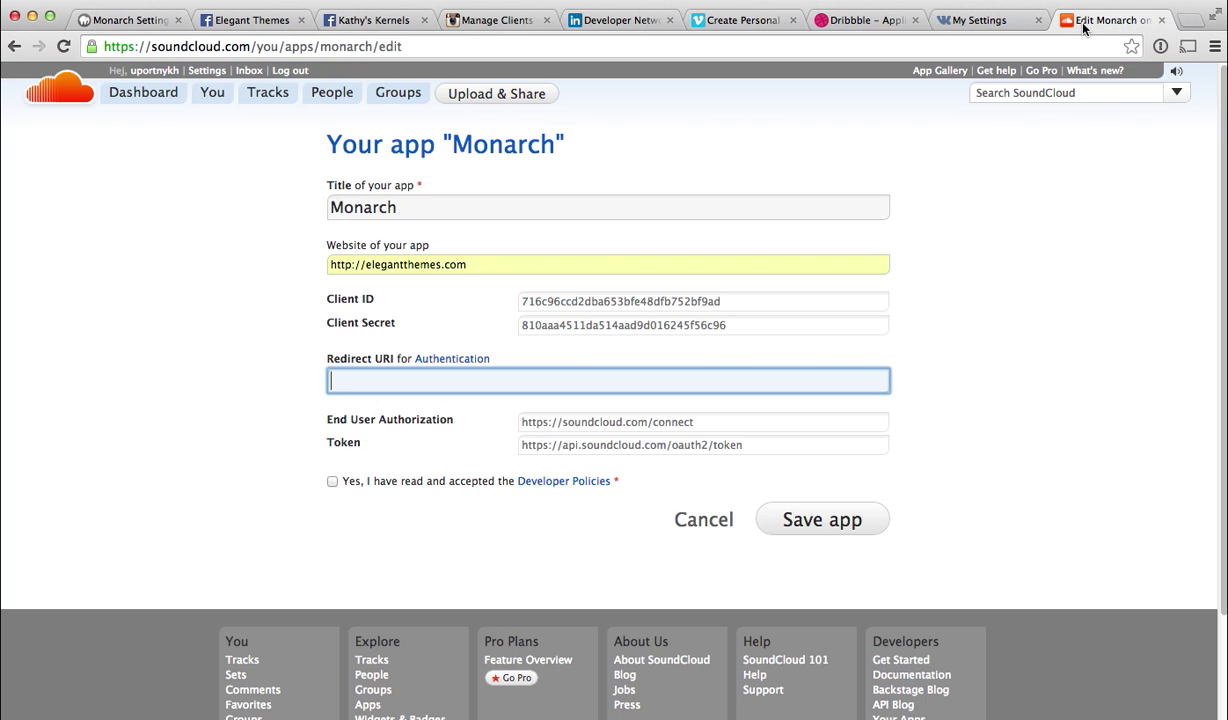
- Set the Monarch page address as Redirect URI, accept Developer Policies, save, and copy the Client ID
left_click(370, 383)
key("Down")
key("Return")
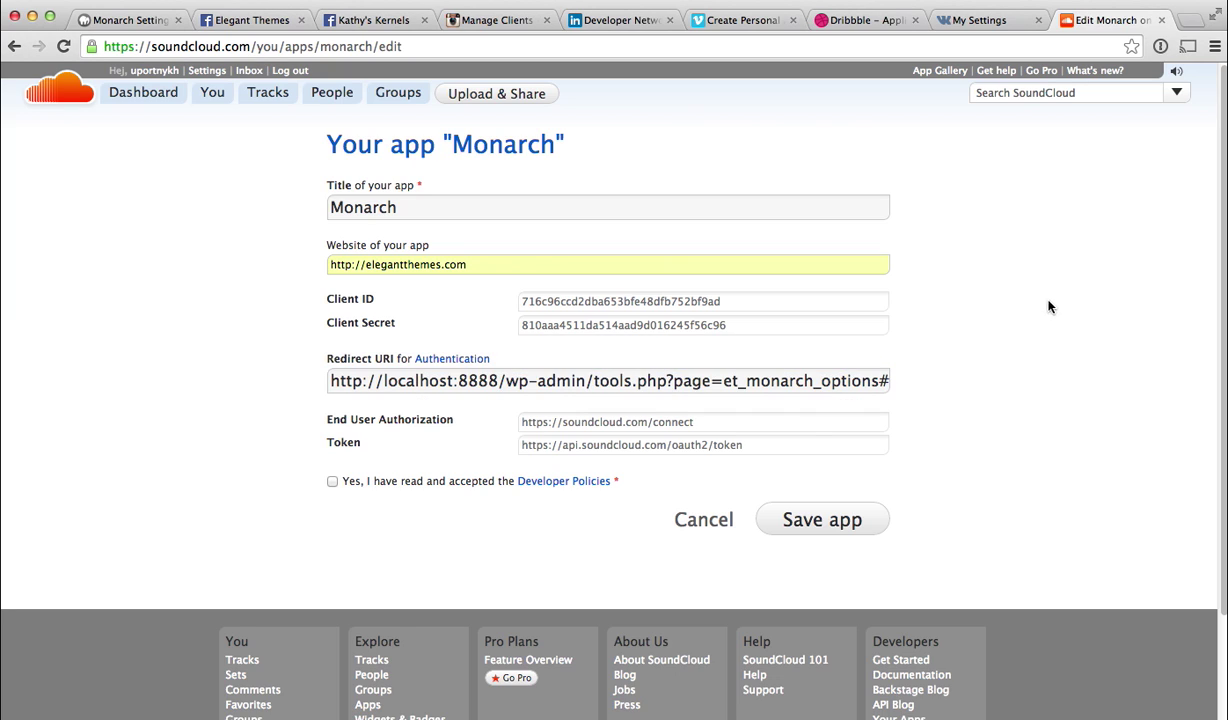
left_click(332, 481)
left_click(790, 515)
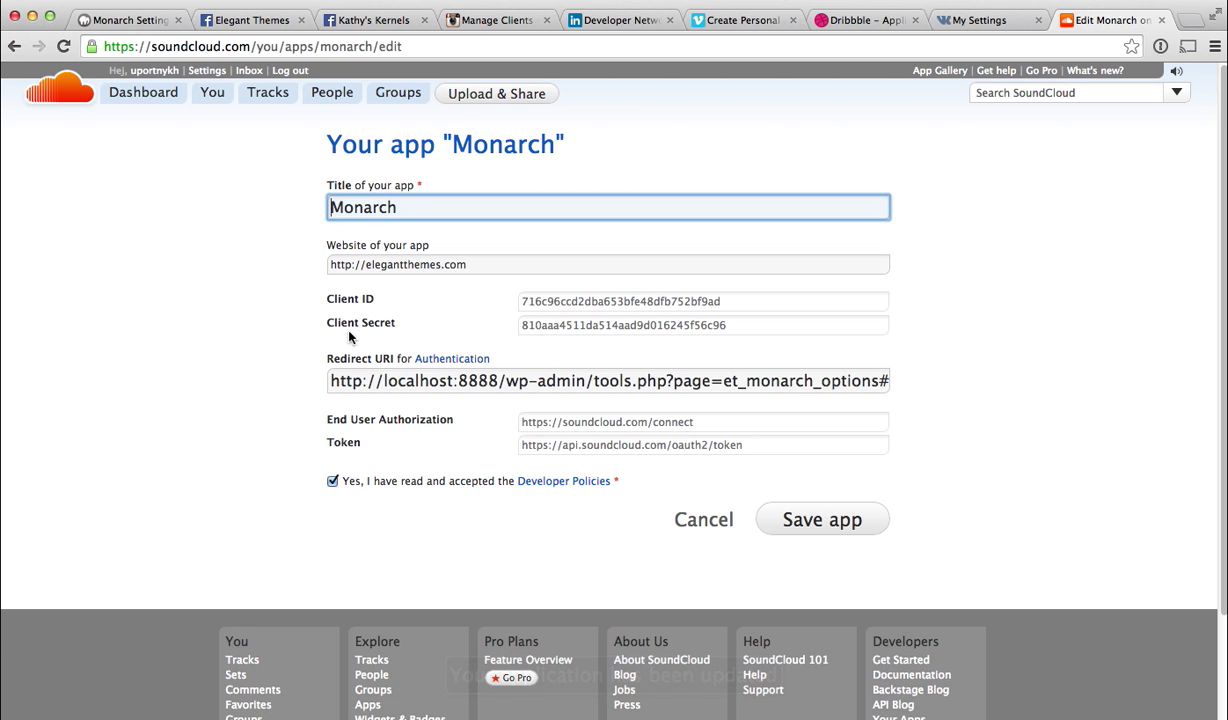
double_click(582, 300)
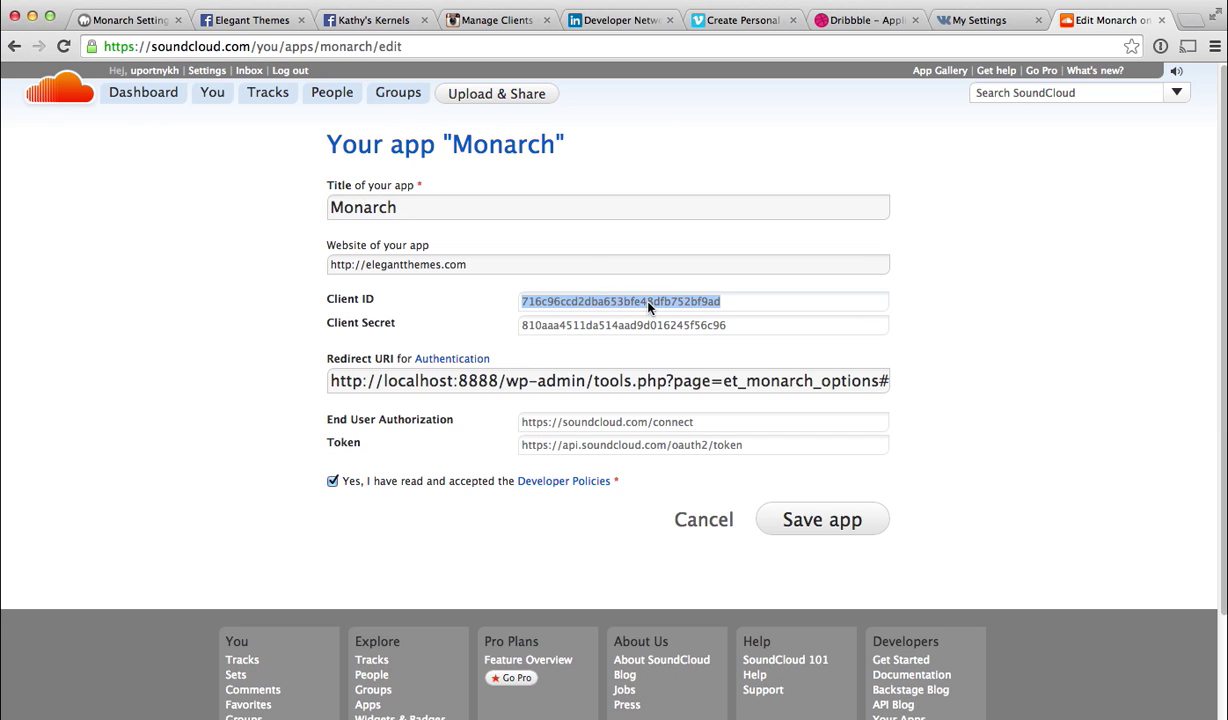
- Paste the SoundCloud app's Client ID into Monarch's SoundCloud Client ID box
left_click(125, 22)
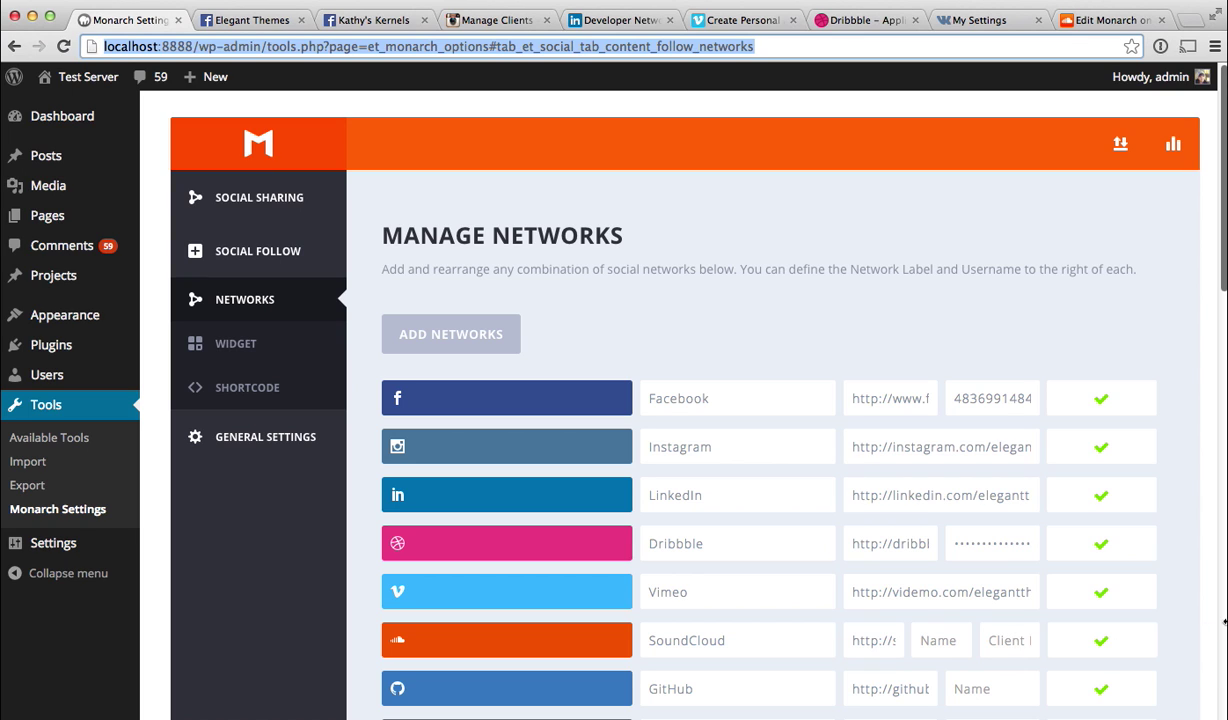
left_click_drag(1224, 622, 1225, 640)
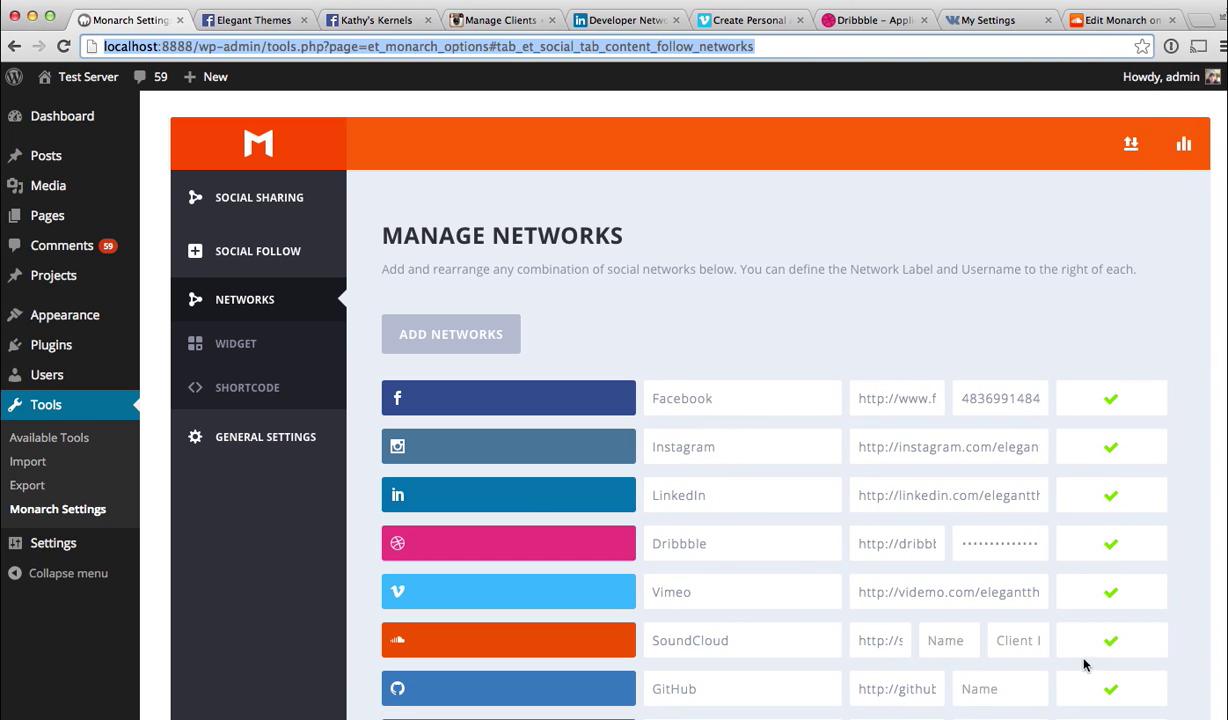
left_click(1018, 640)
key("super+v")
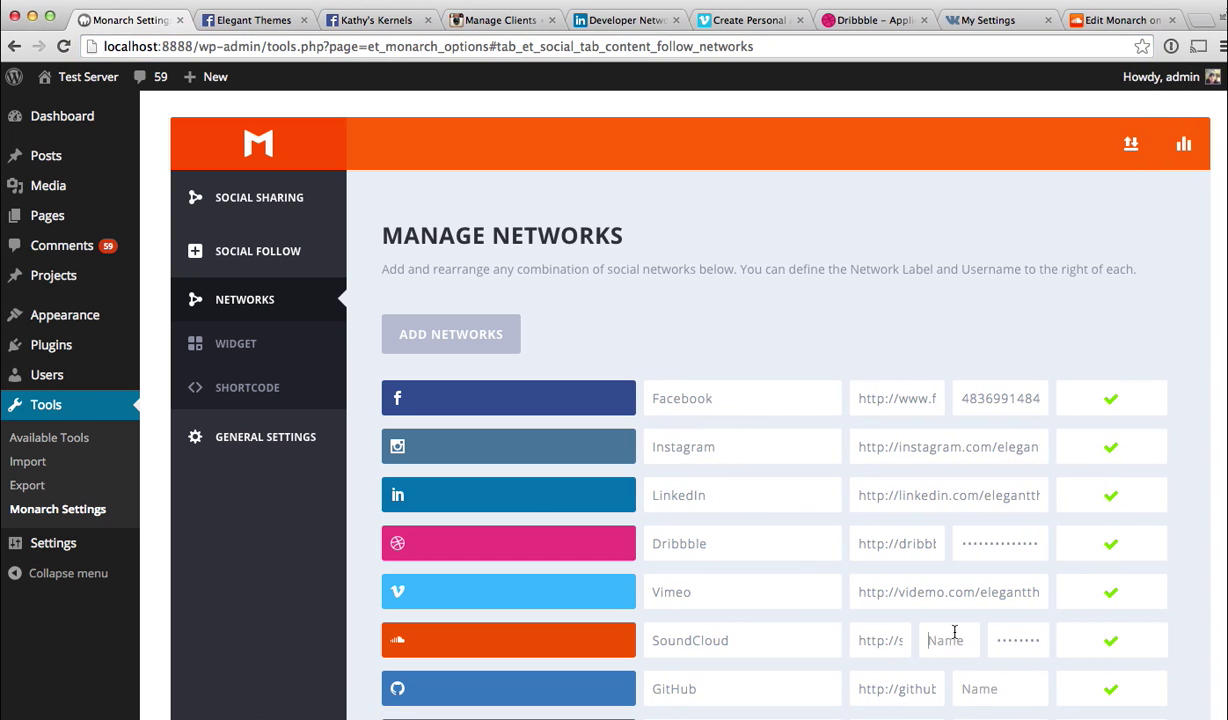
- Enter 'username' as the SoundCloud network's Name
left_click(1097, 25)
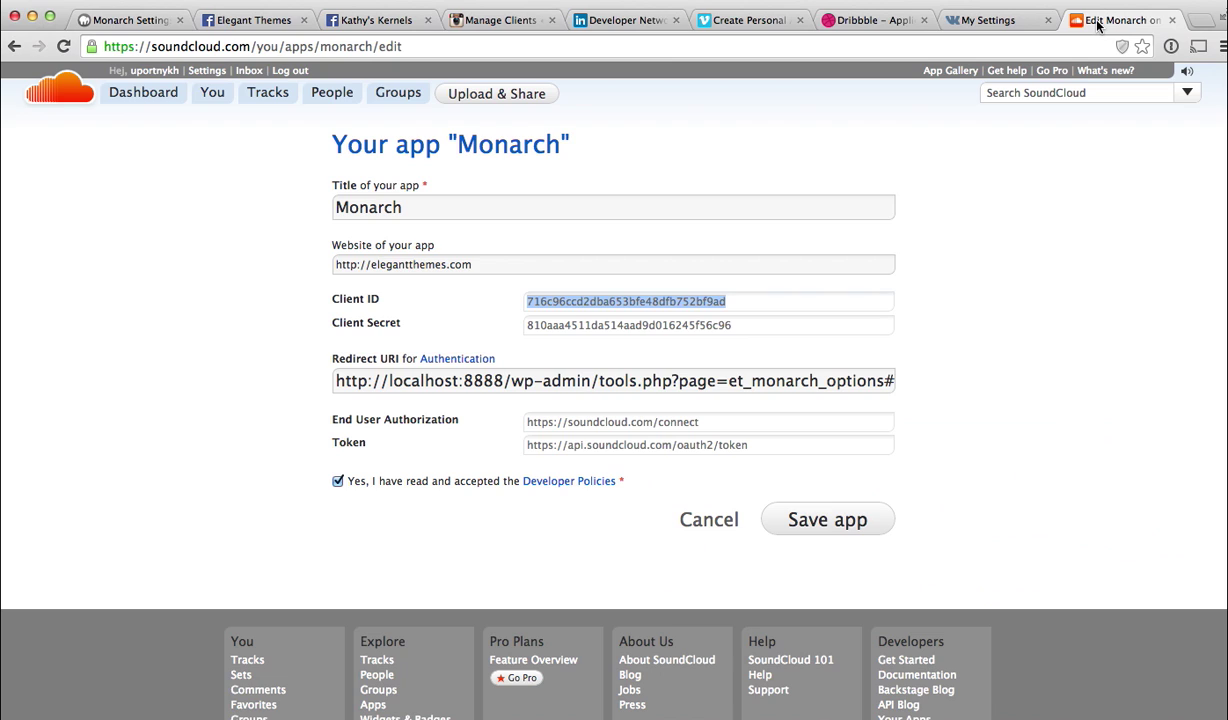
left_click(122, 24)
left_click(925, 640)
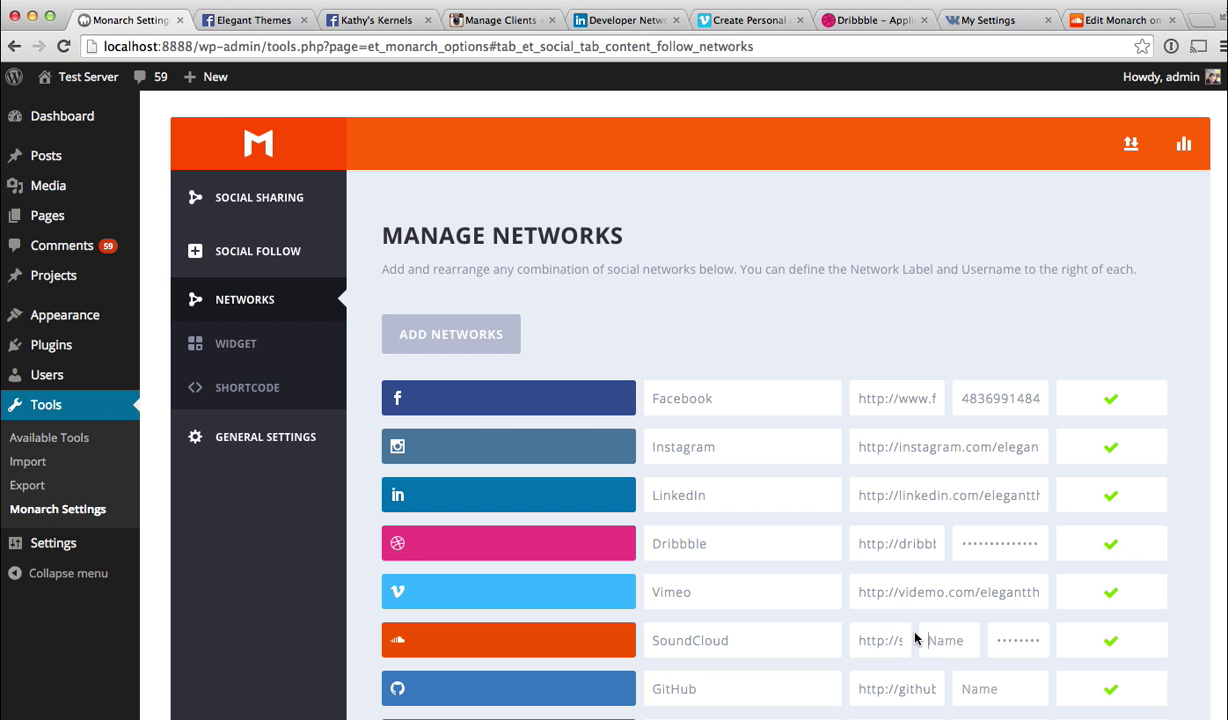
type("username")
scroll(1178, 512, "down", 2)
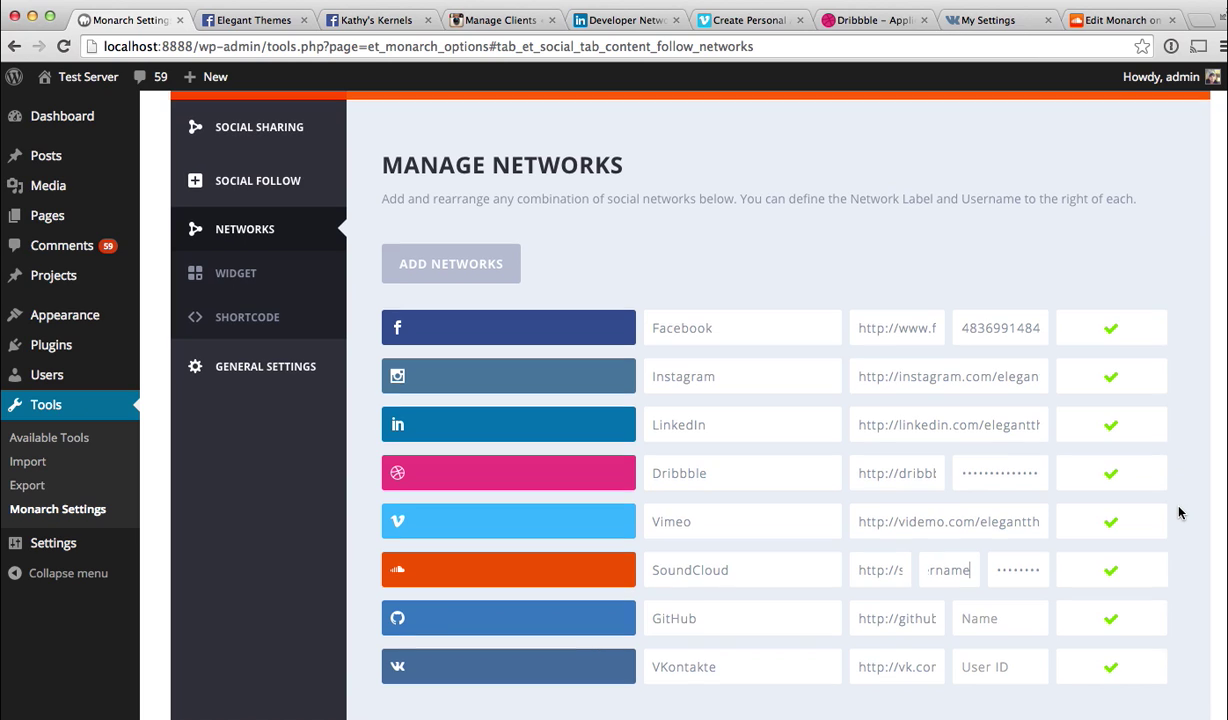
- Type 'username' into the GitHub row's Name field in Monarch
scroll(1178, 512, "down", 1)
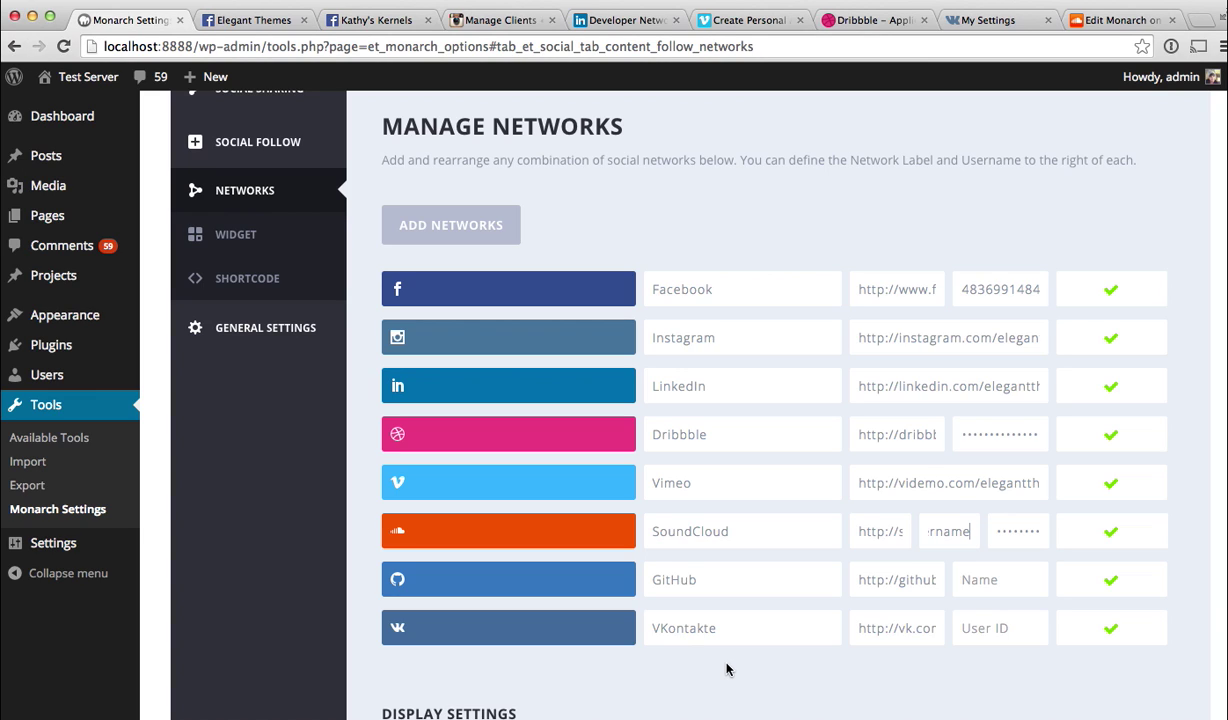
left_click(952, 566)
type("username")
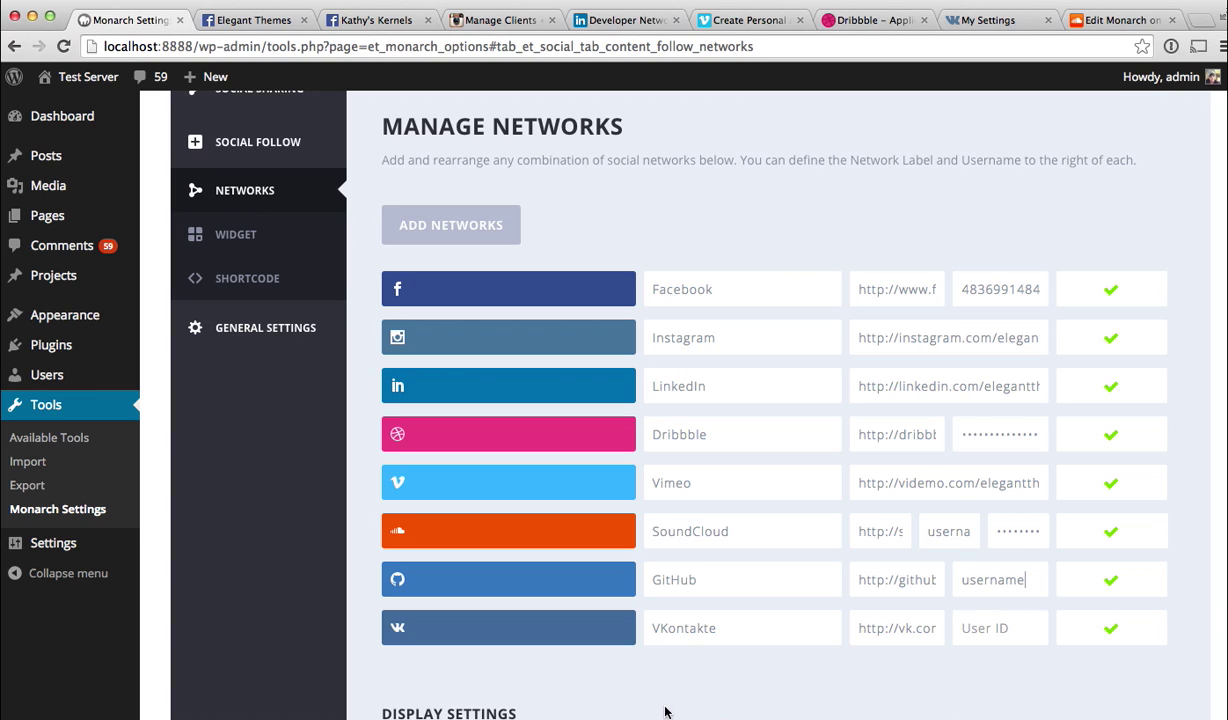
left_click(1012, 630)
- Copy 'Your profile ID' from VK's My Settings page into Monarch's VKontakte User ID field
left_click(985, 20)
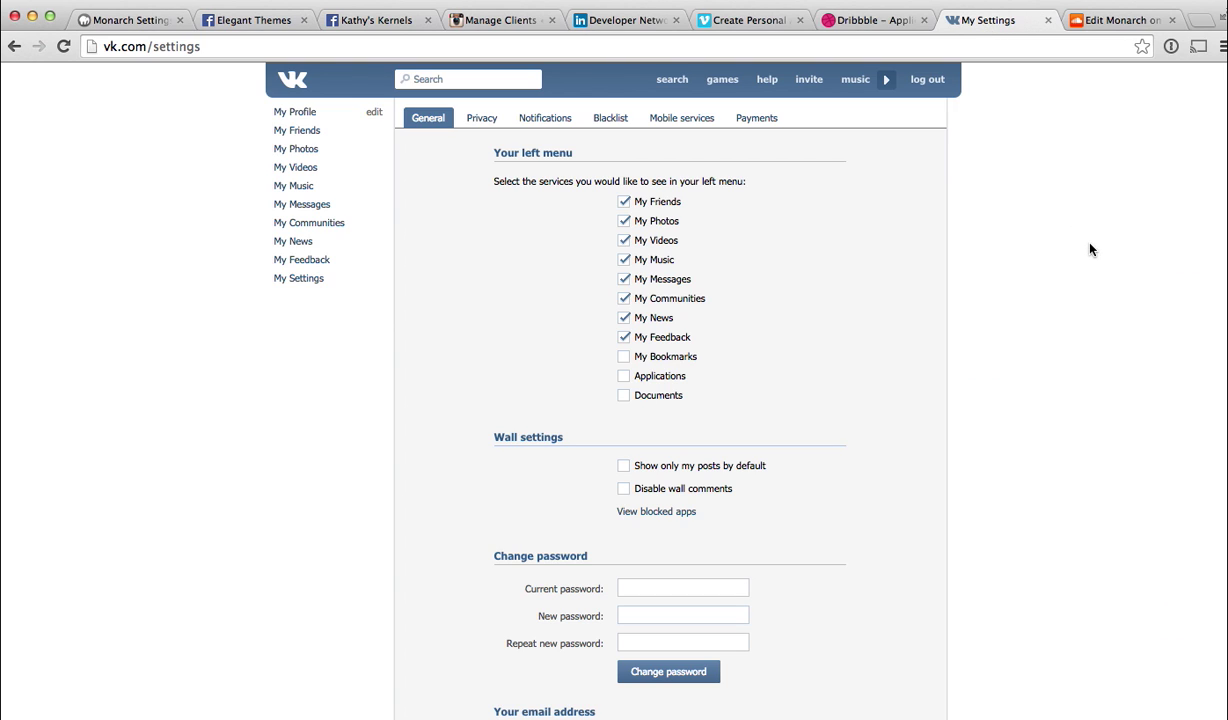
scroll(1090, 249, "down", 5)
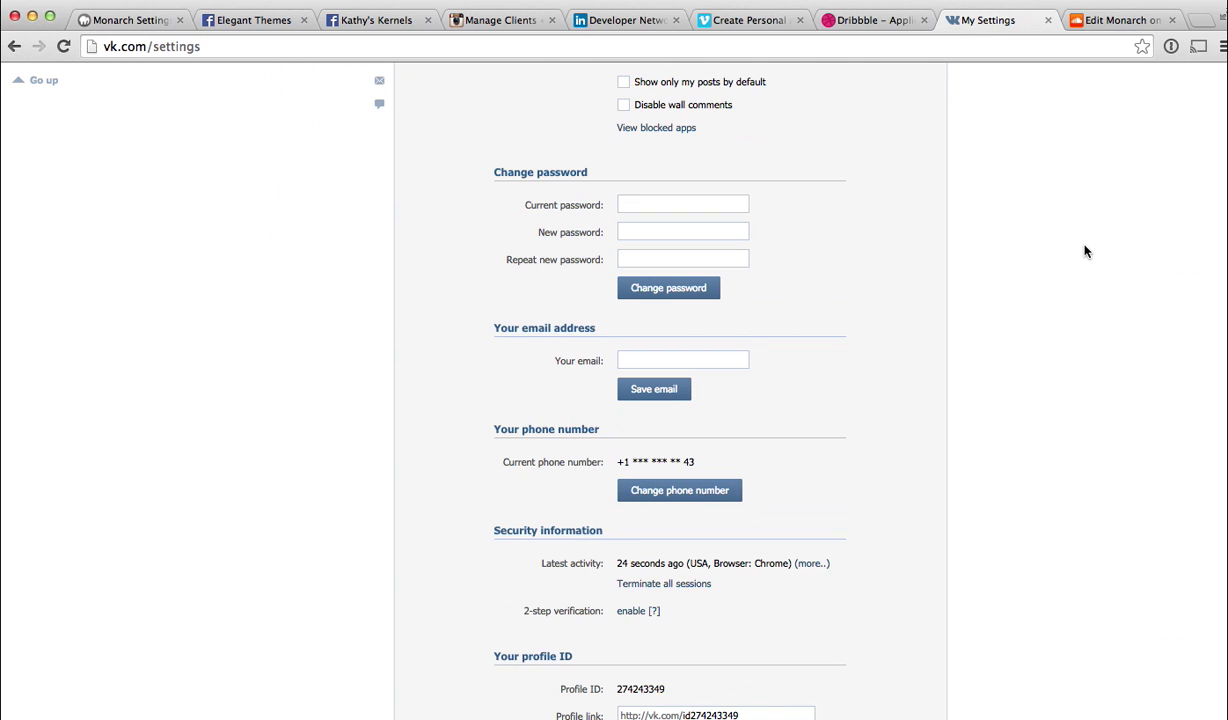
scroll(830, 488, "down", 3)
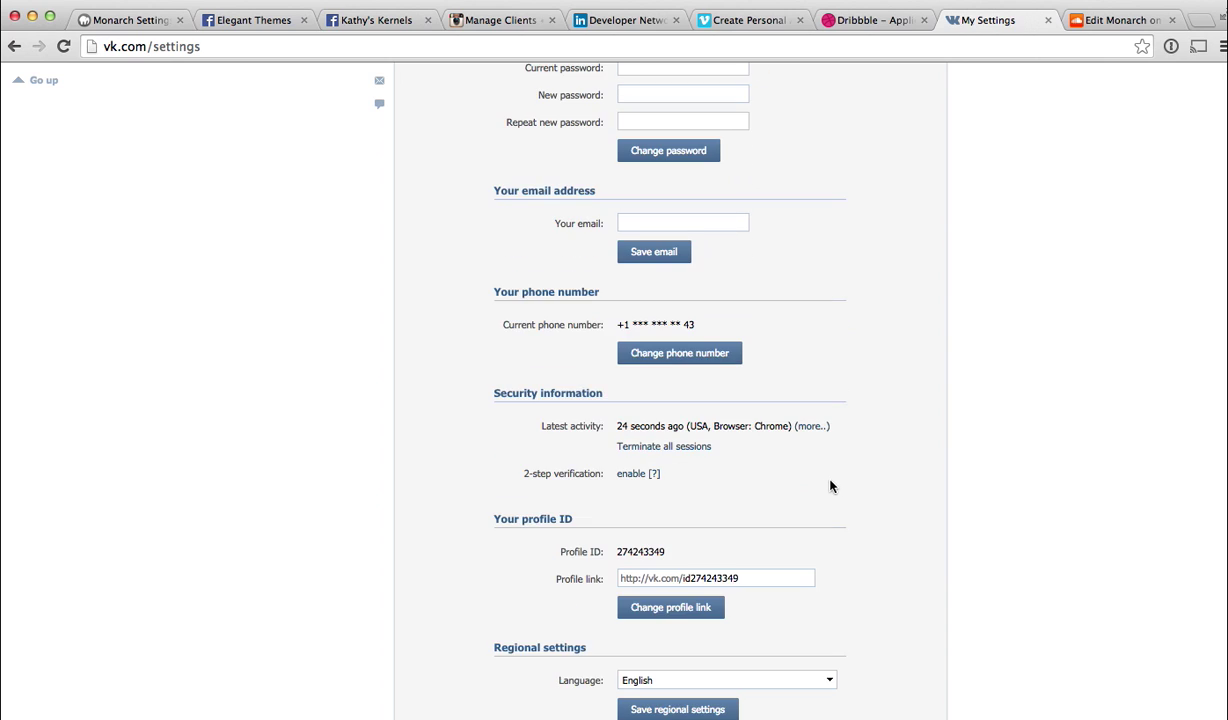
double_click(636, 505)
key("super+c")
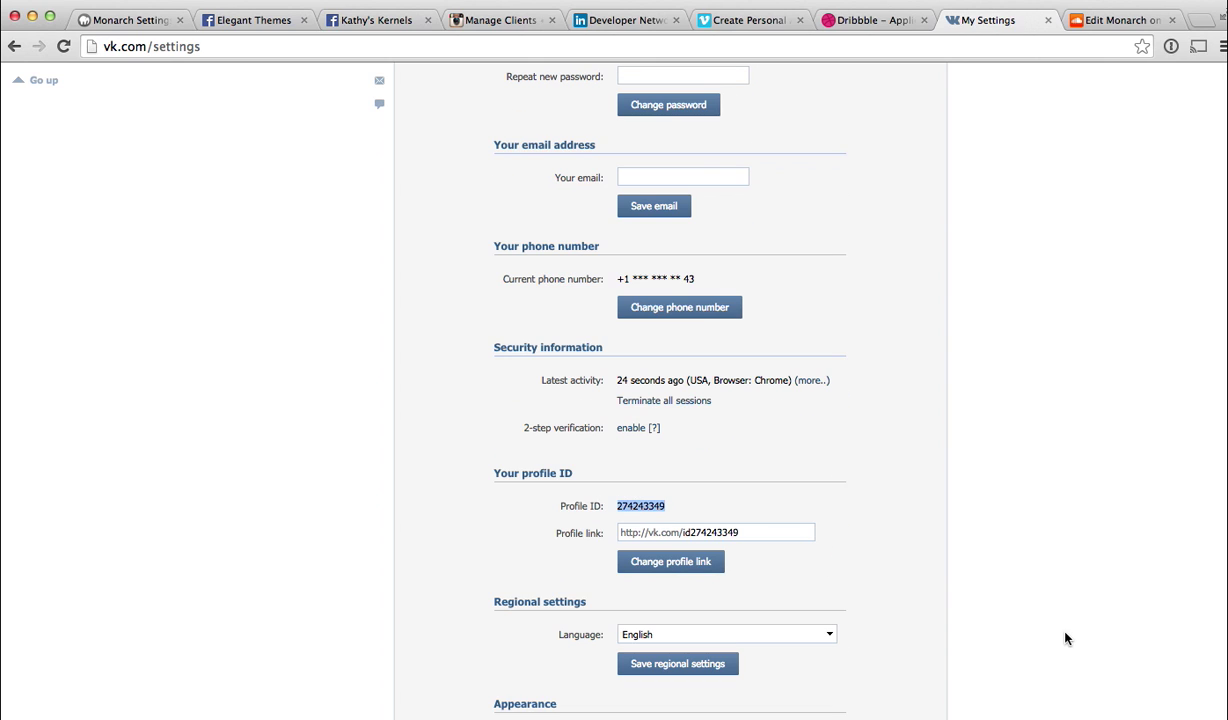
left_click(121, 21)
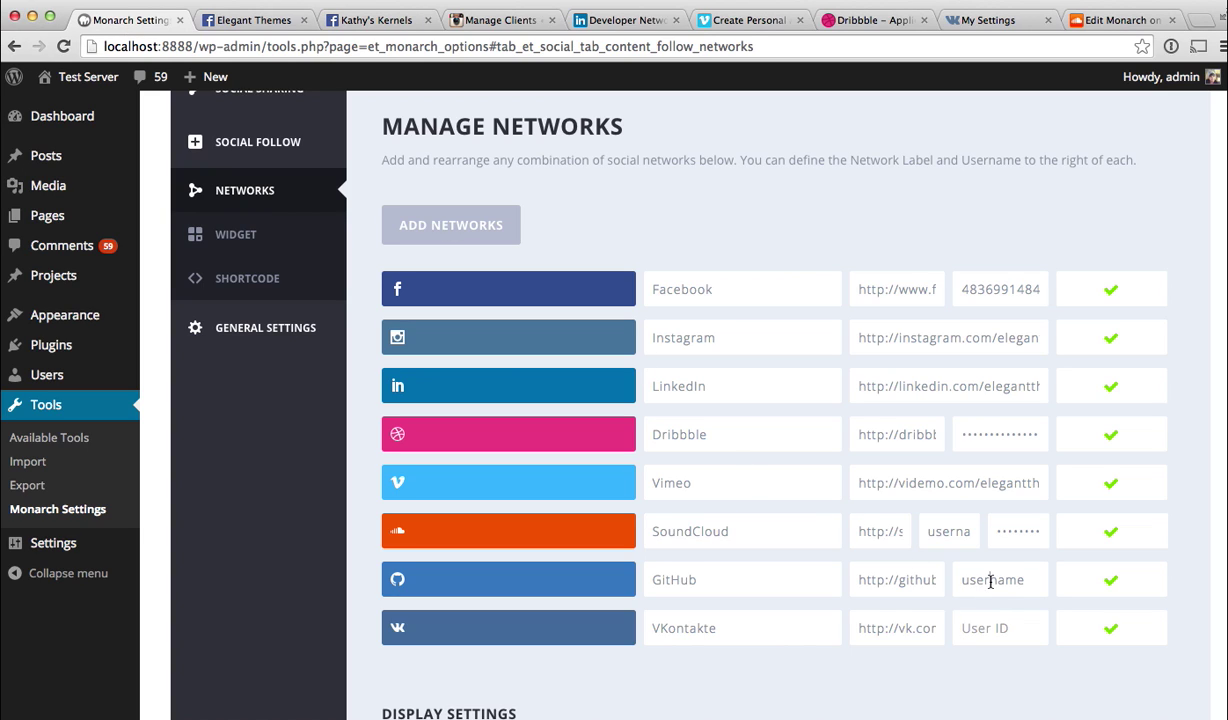
key("super+v")
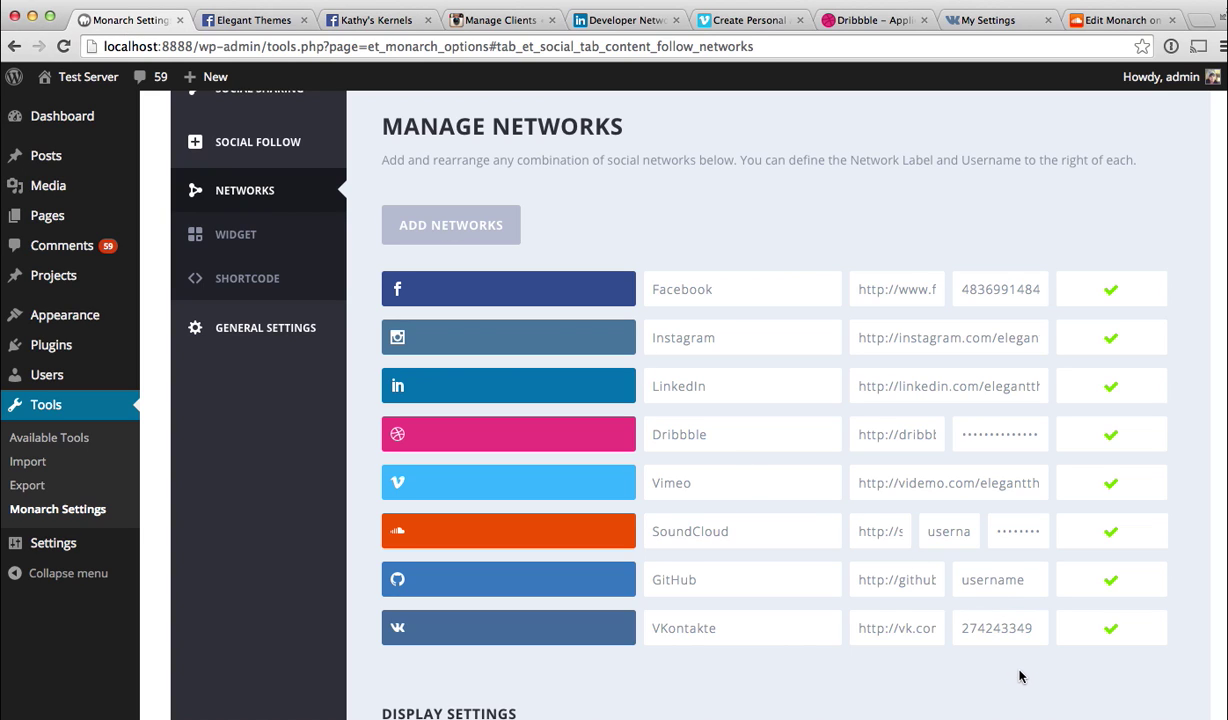